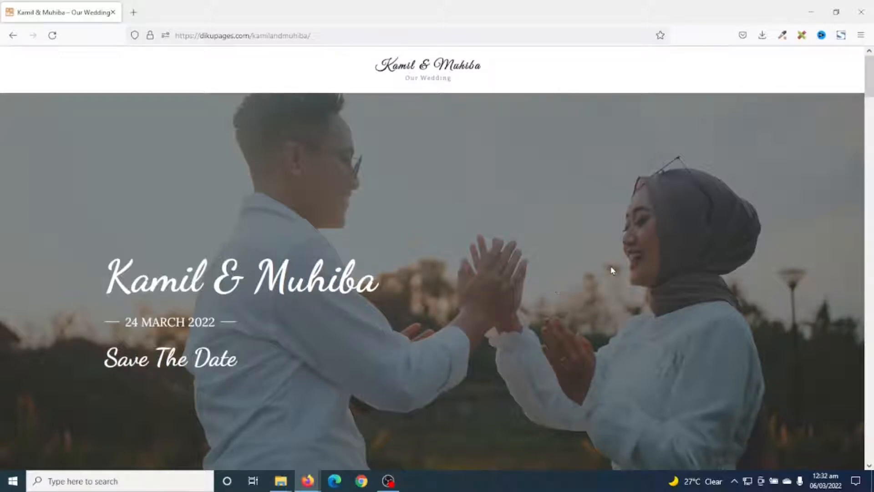
View the demo wedding page's cover and Groom and Bride sections, and follow its "I am attending" link
scroll(616, 264, down, 10)
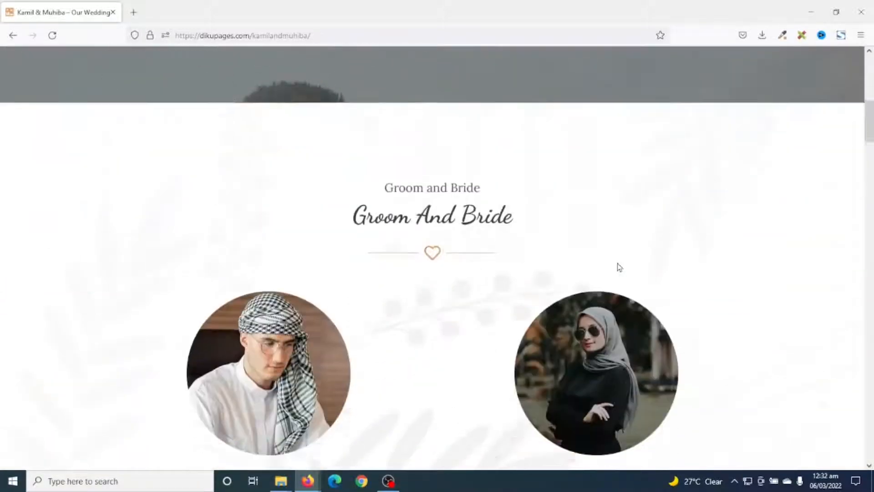
scroll(730, 367, down, 1)
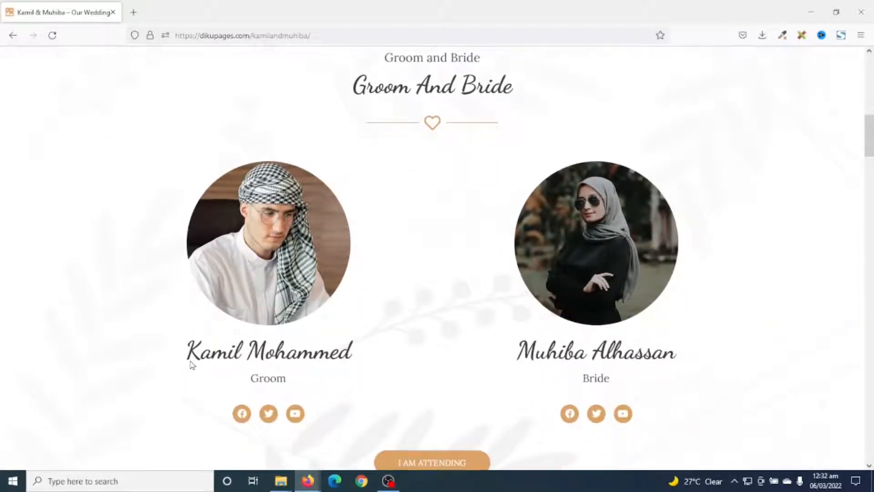
scroll(636, 379, down, 1)
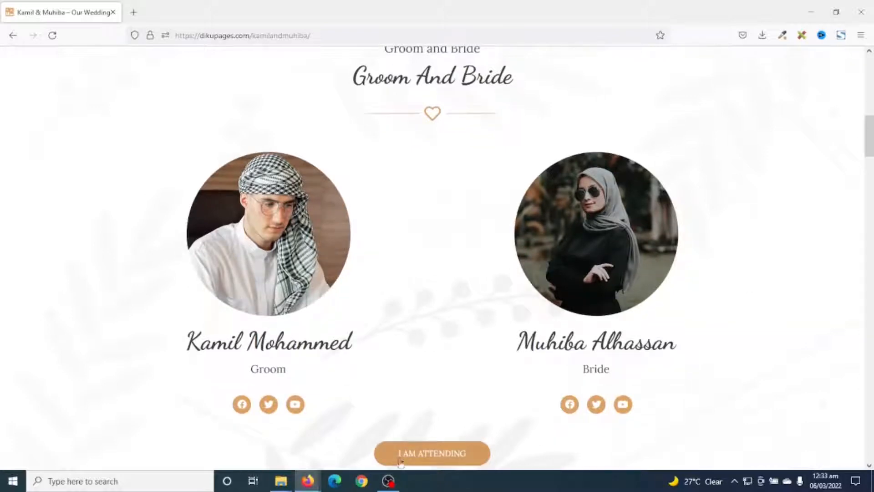
click(426, 455)
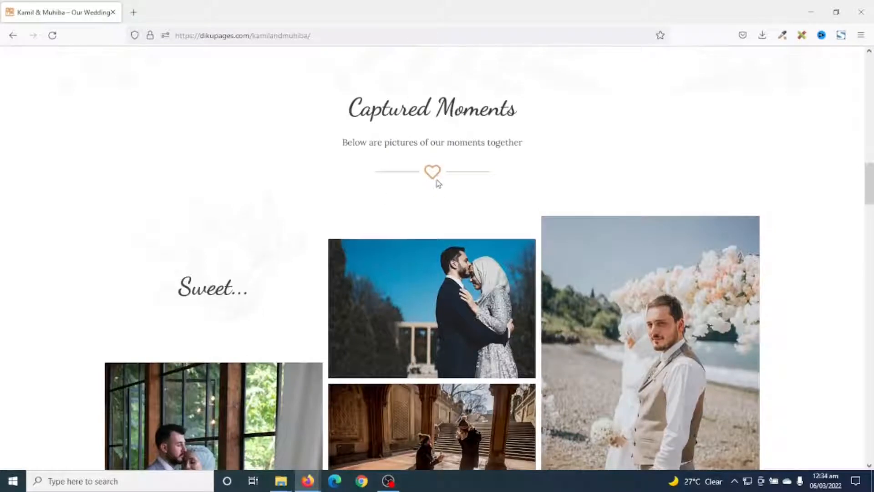
Examine the Captured Moments gallery, the Our Love Story section and the attendance form on the wedding page
scroll(533, 267, down, 3)
scroll(534, 267, down, 3)
scroll(592, 271, up, 6)
scroll(620, 273, down, 4)
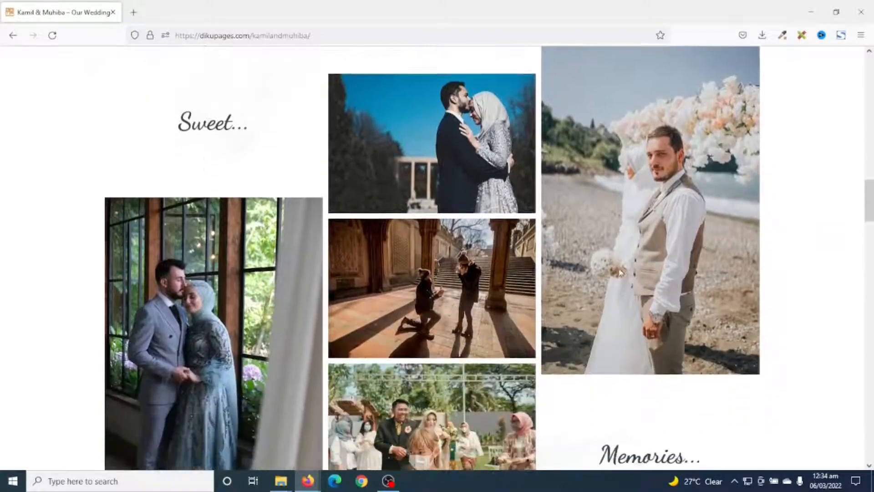
scroll(619, 272, down, 5)
scroll(618, 272, up, 1)
scroll(646, 234, down, 6)
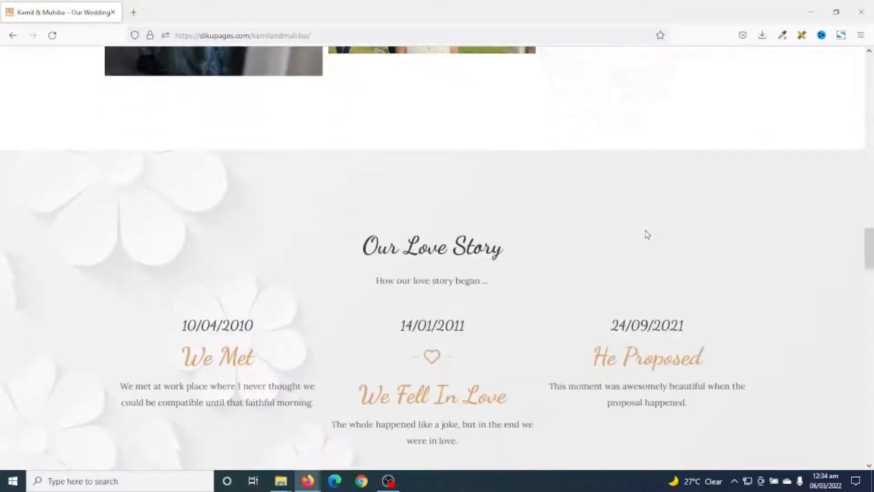
scroll(647, 235, down, 1)
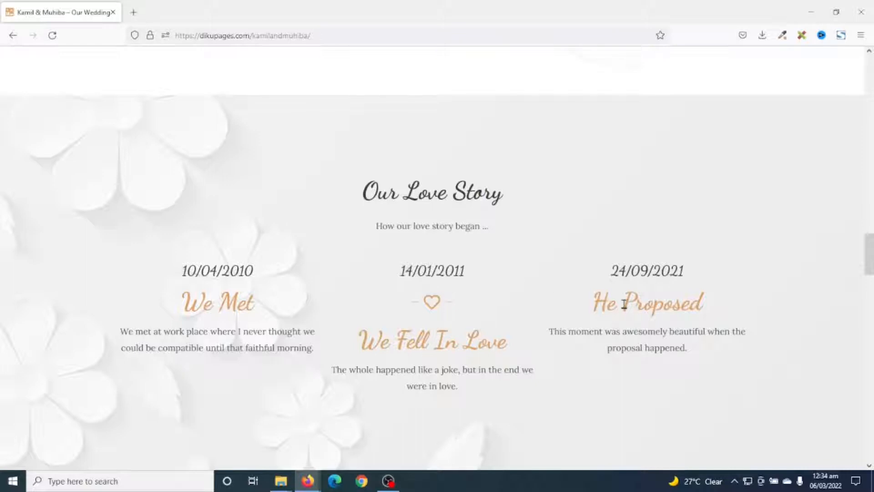
scroll(625, 305, down, 12)
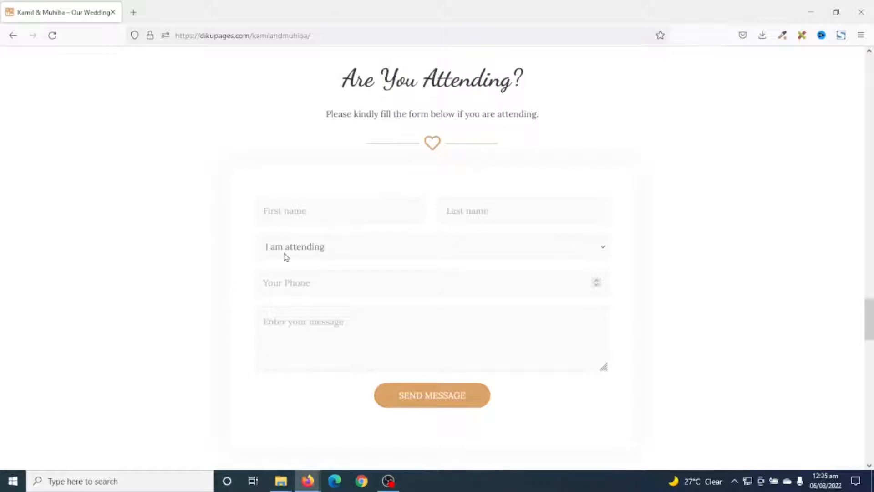
Enter the guest's first and last name in the attendance form and choose "I am attending"
click(312, 211)
text(S)
key(Down)
key(Tab)
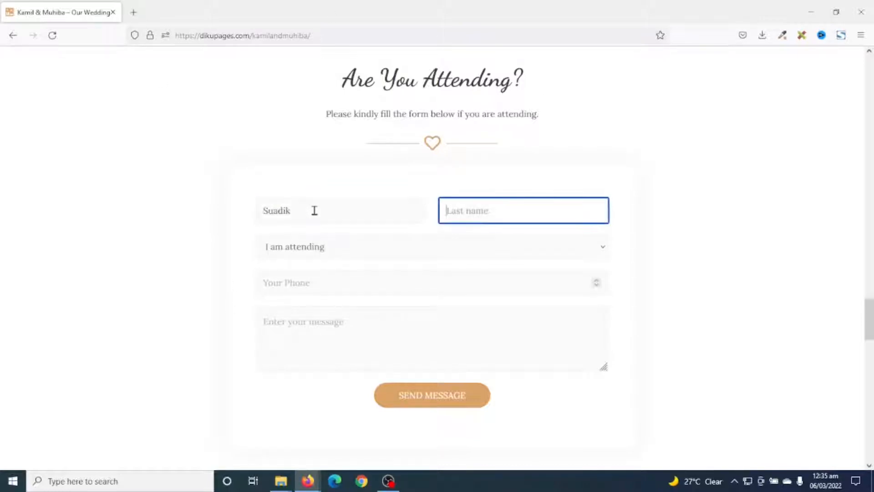
text(Danaah)
key(Tab)
click(294, 254)
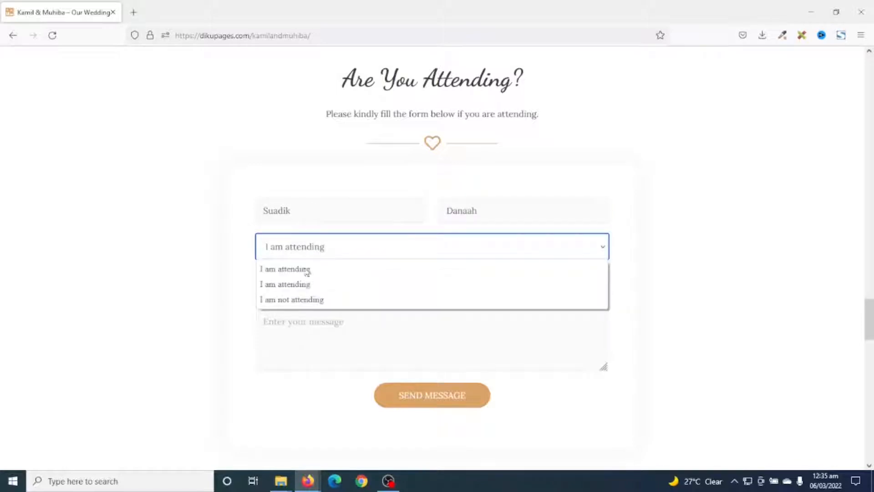
click(284, 284)
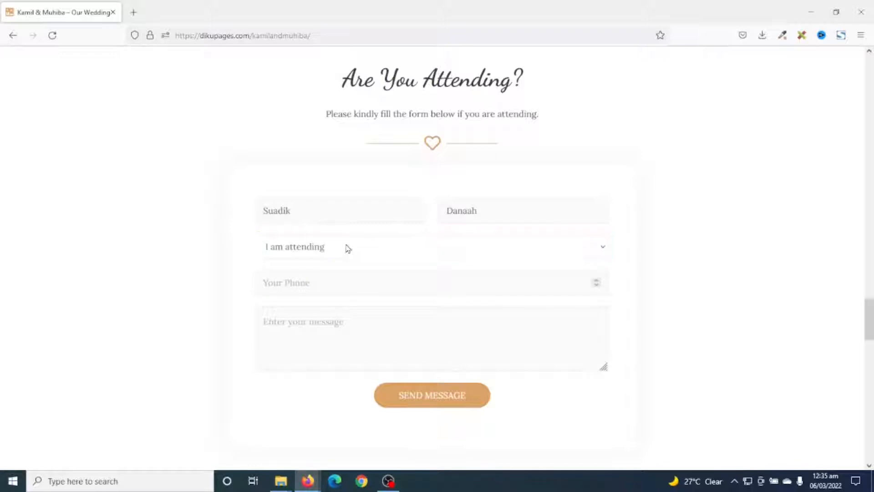
Fill in the guest's phone number and the message "Hi there", and send the attendance form
click(309, 282)
text(12345678)
click(312, 334)
text(Hi there)
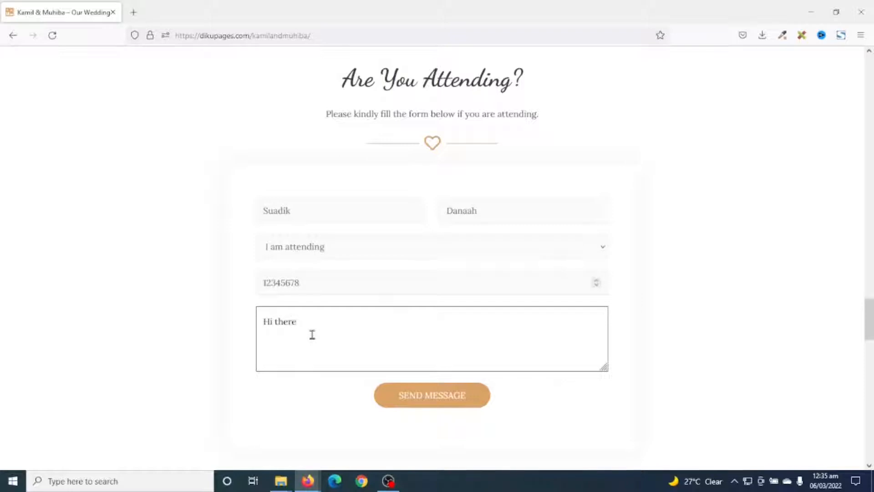
click(430, 402)
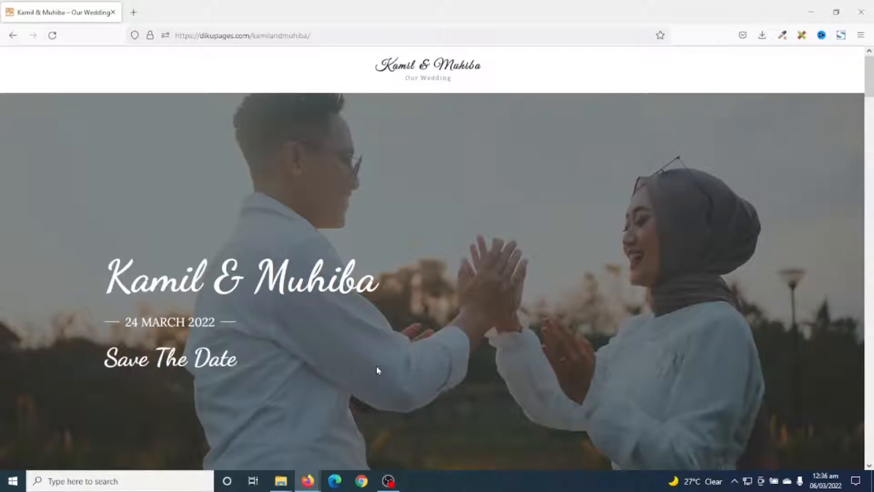
scroll(848, 197, down, 3)
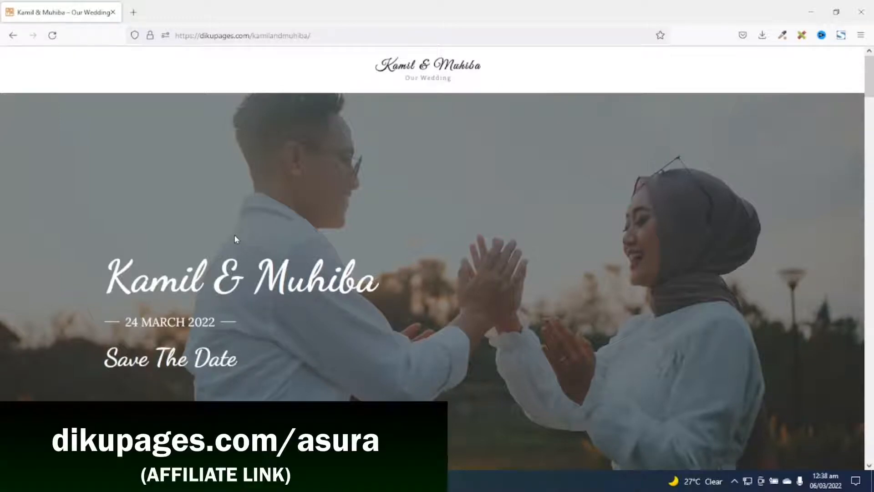
drag(251, 35, 474, 51)
key(BackSpace)
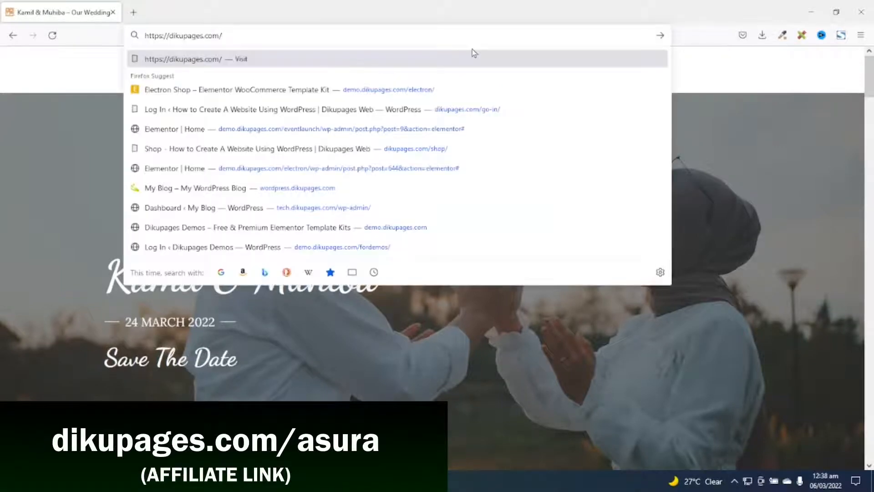
text(asura)
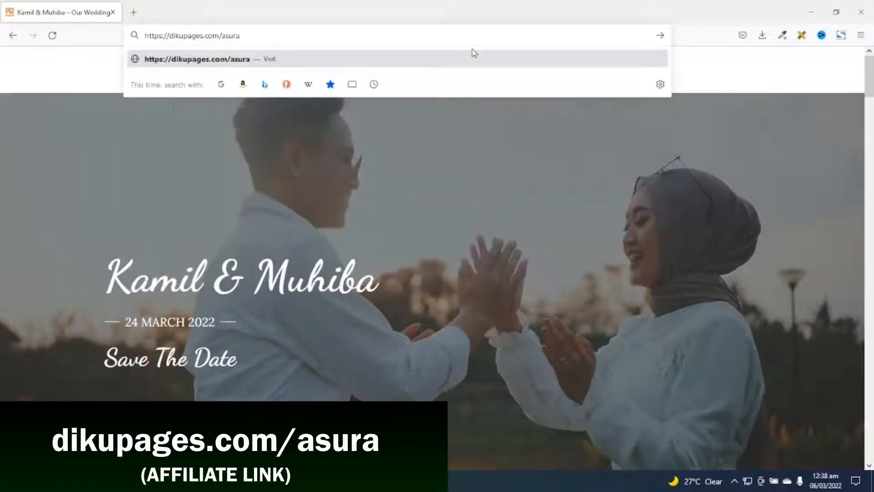
key(Return)
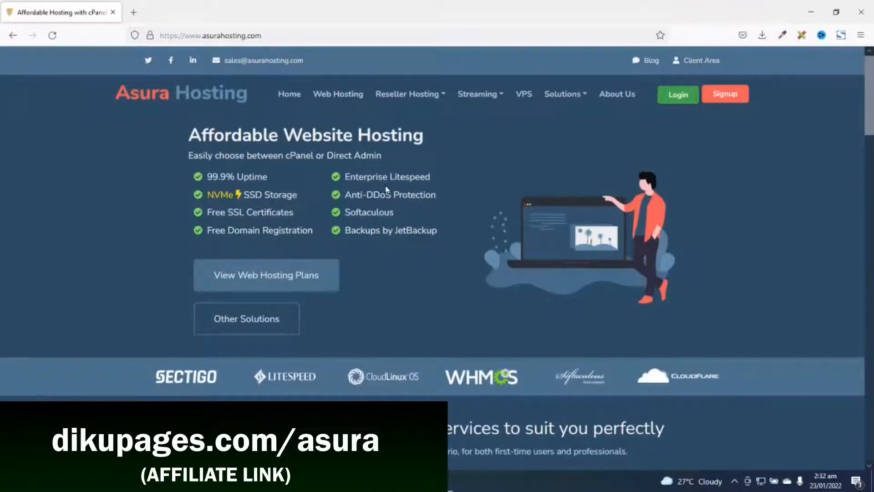
Compare the Direct Admin web hosting plans and order the Starter plan
click(330, 96)
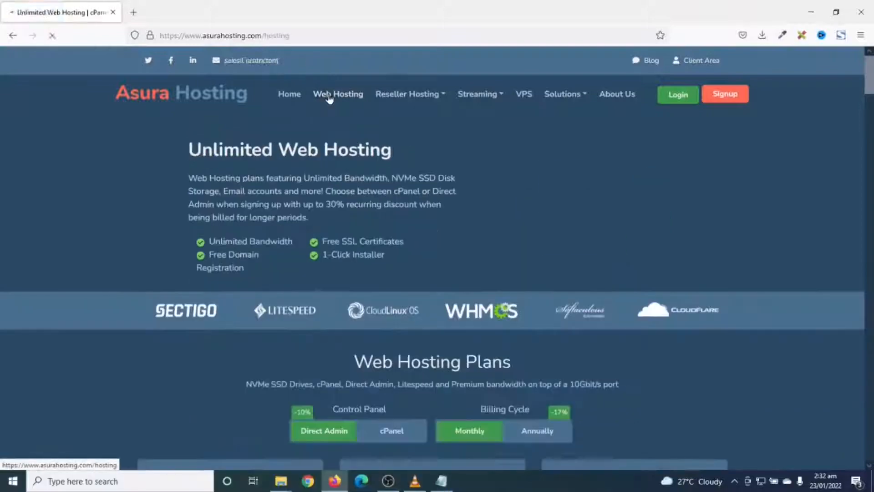
scroll(396, 232, down, 7)
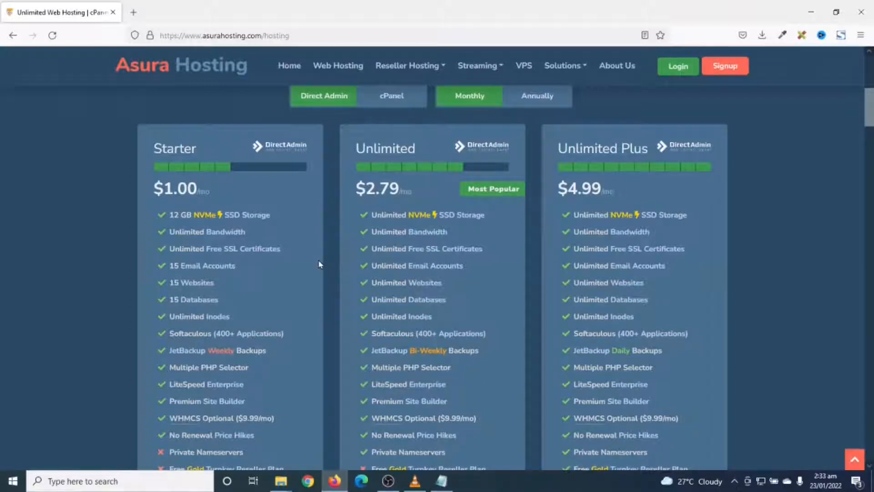
scroll(318, 264, down, 3)
scroll(248, 213, up, 2)
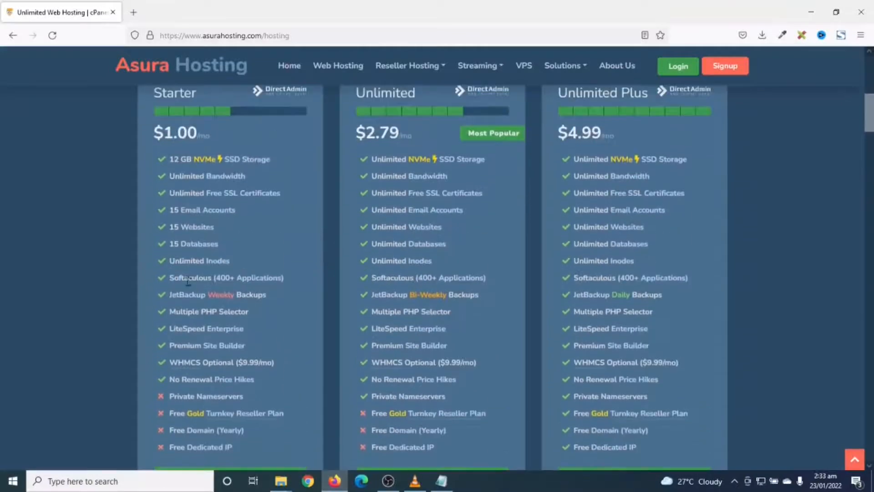
scroll(248, 214, down, 3)
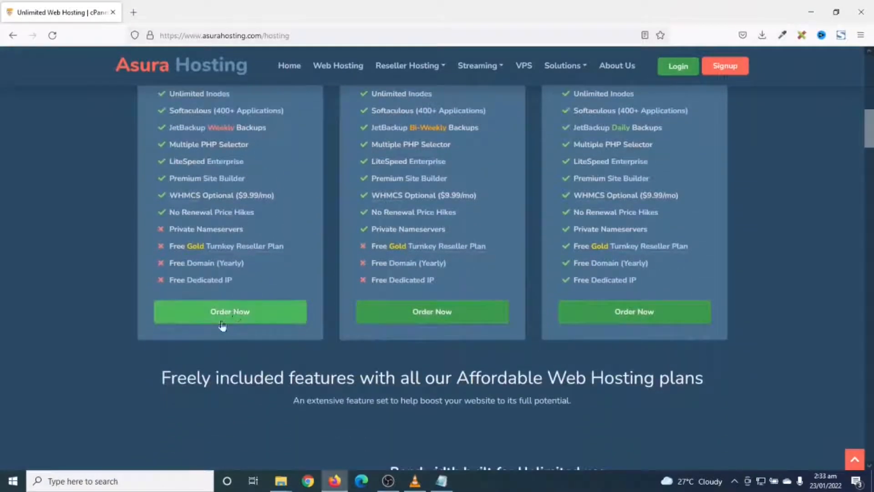
click(236, 312)
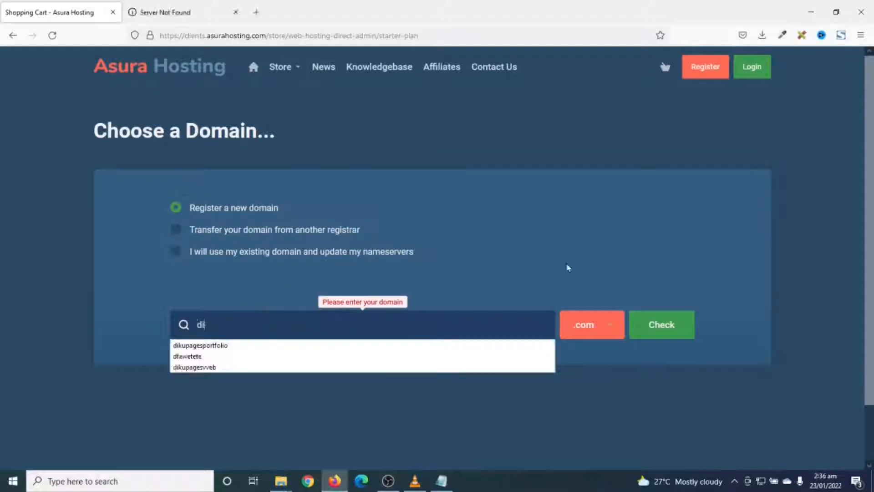
Check the availability of the new domain dikupagessite with the .com extension and continue the order with it
text(upage)
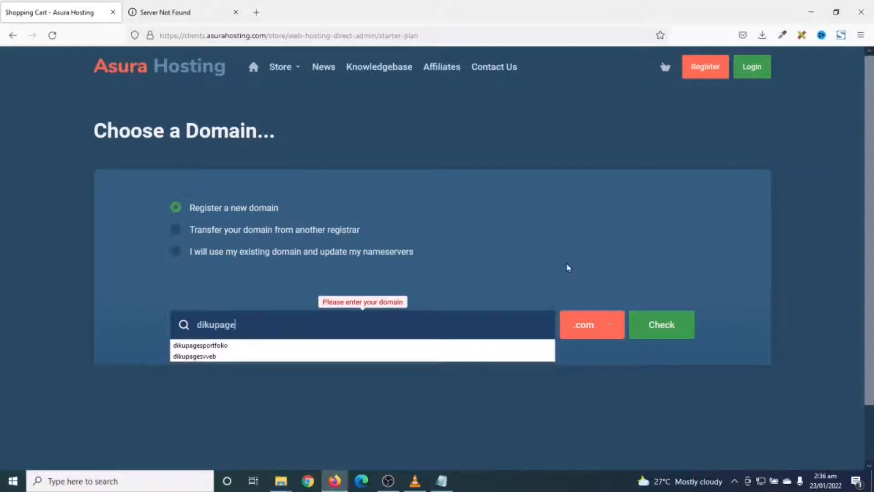
text(ssite)
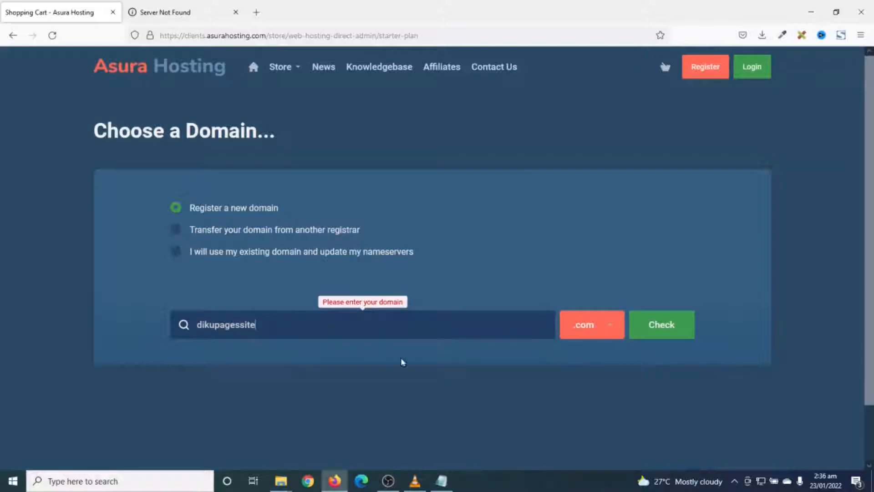
click(591, 327)
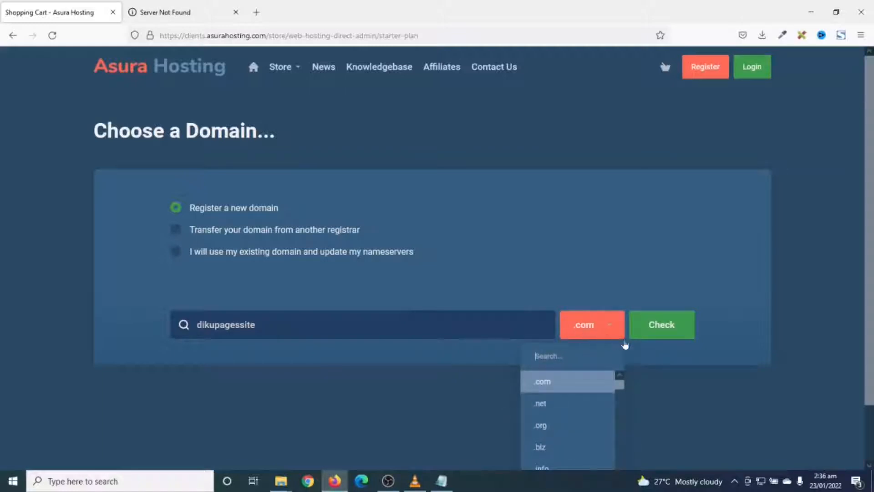
click(656, 327)
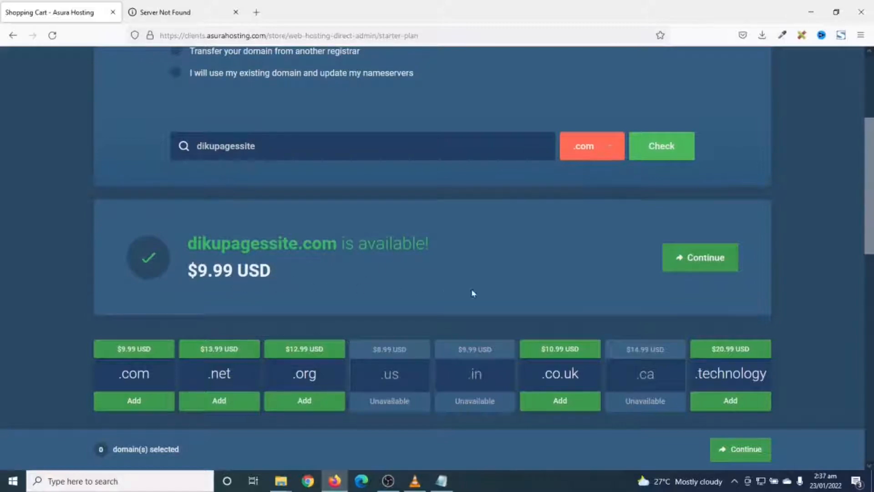
click(706, 262)
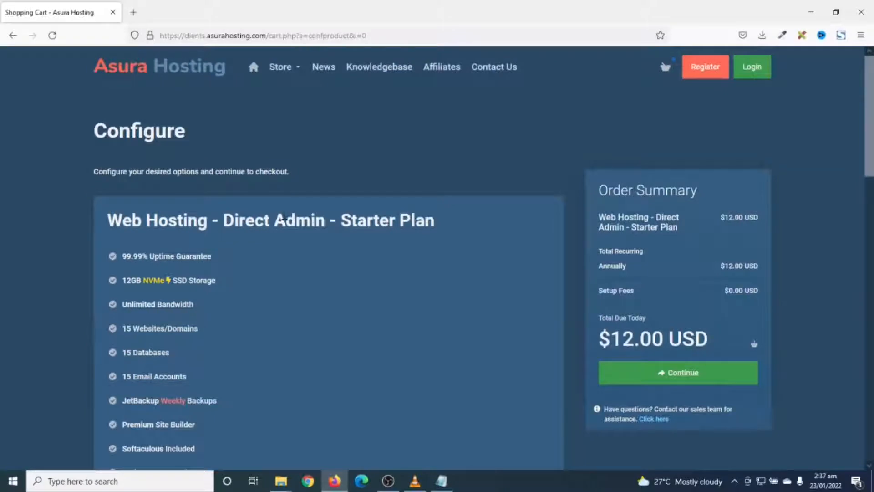
Review the Starter Plan's configuration and continue with the annual billing cycle
scroll(284, 220, down, 3)
scroll(285, 220, up, 1)
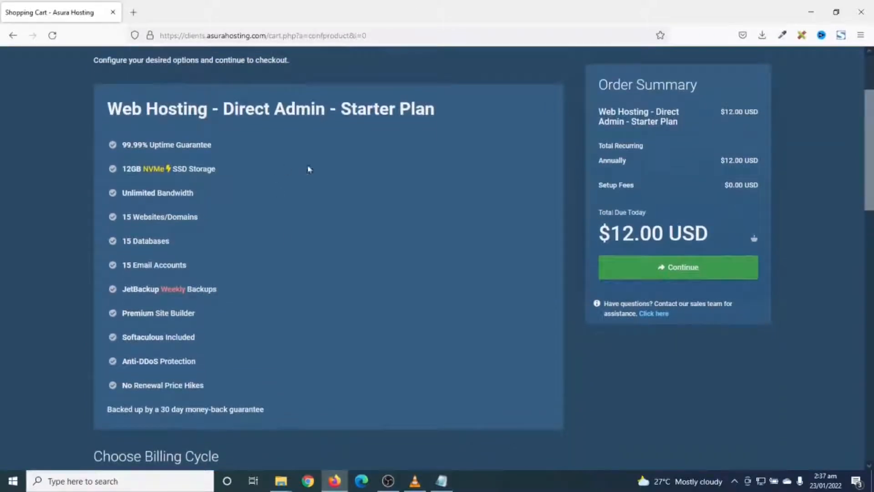
scroll(355, 274, down, 5)
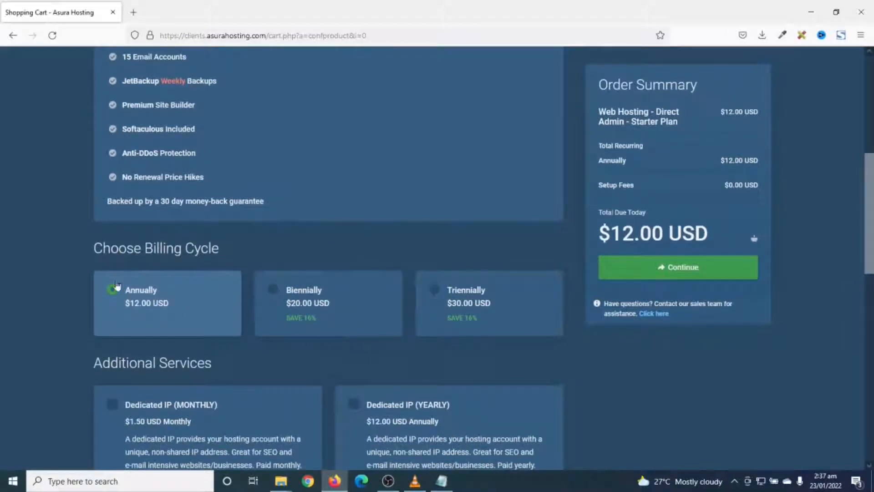
click(656, 267)
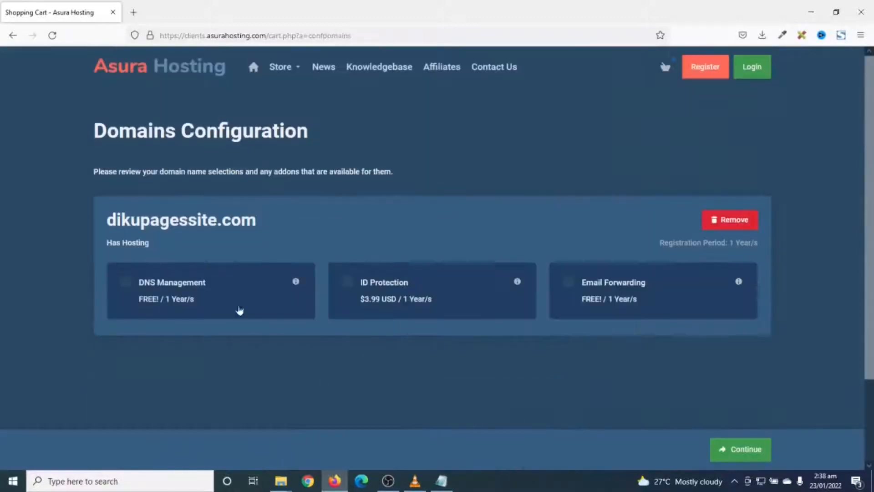
Add the free DNS Management and Email Forwarding add-ons to the domain and continue to checkout
click(176, 288)
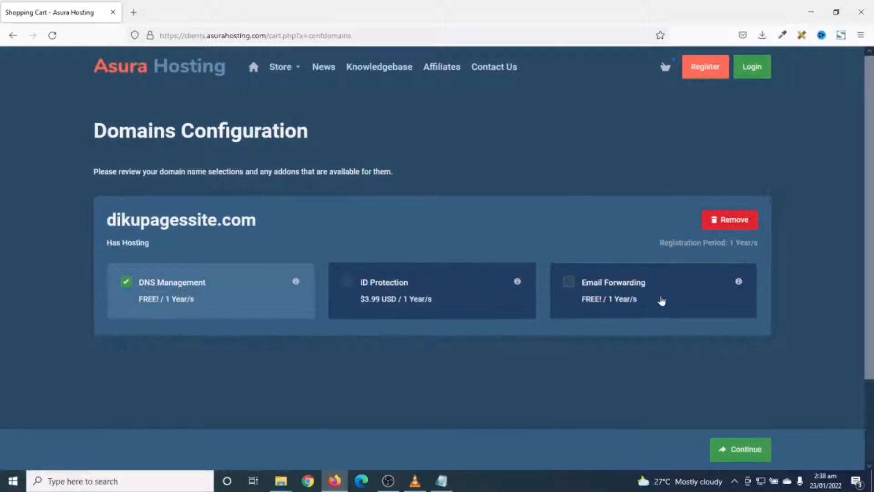
click(636, 289)
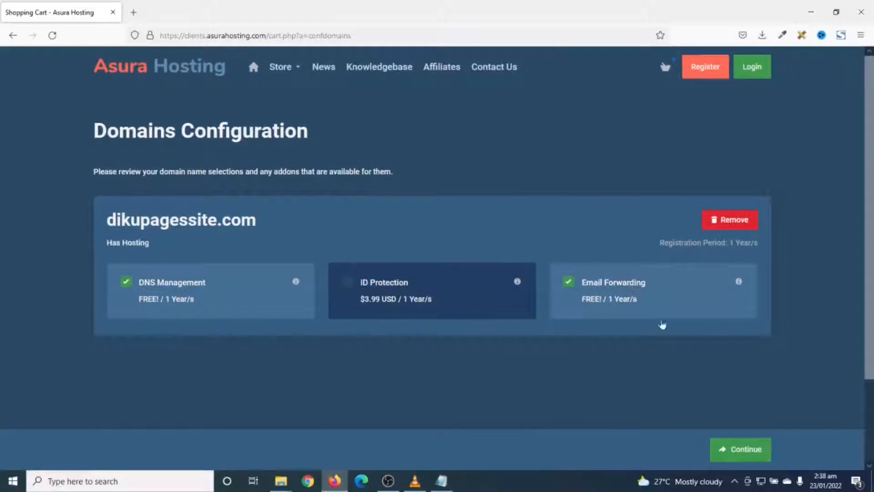
click(742, 451)
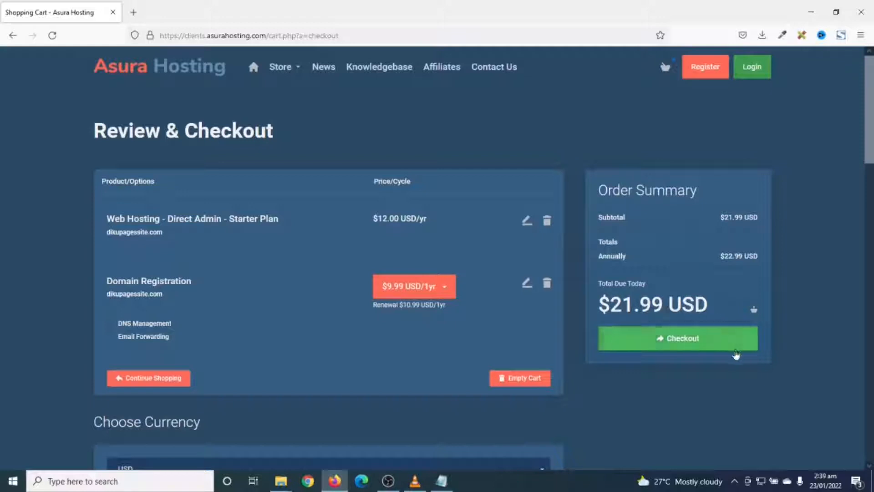
Review the order's currency, promotion and billing details, keep USD as the currency, and proceed with the checkout
scroll(399, 357, down, 3)
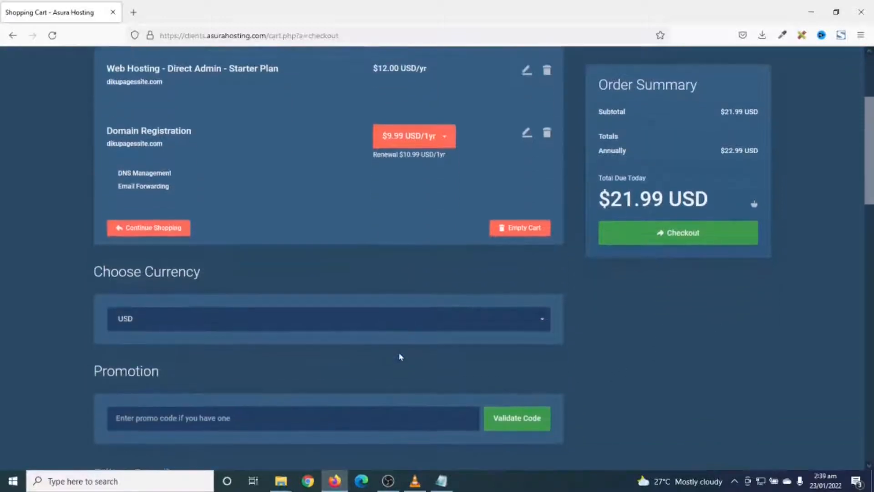
click(221, 305)
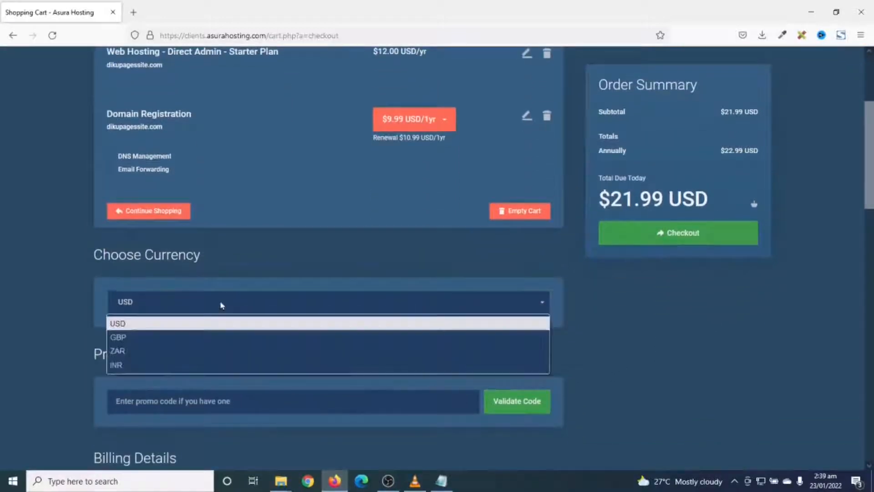
click(220, 304)
scroll(221, 303, down, 3)
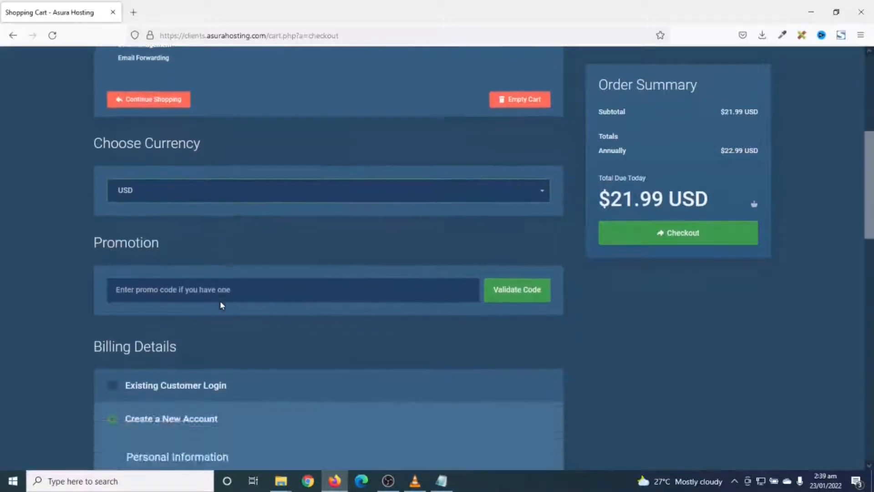
scroll(335, 337, down, 4)
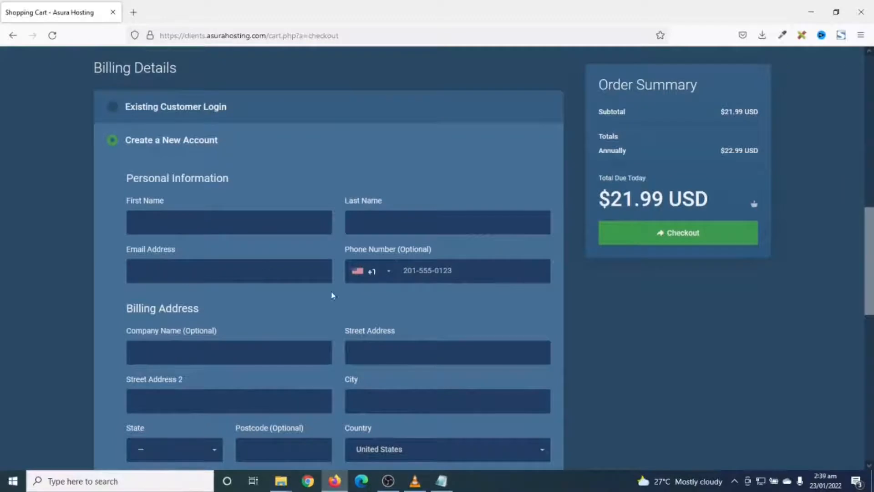
scroll(403, 375, down, 5)
scroll(168, 259, up, 6)
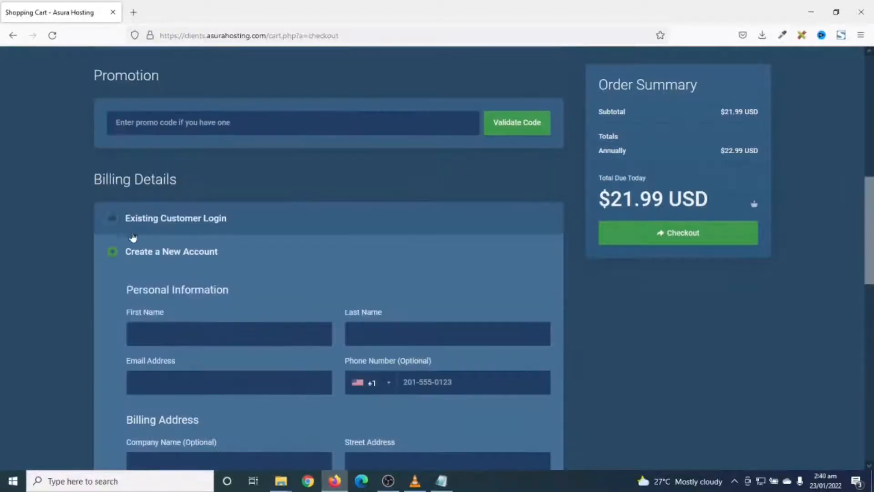
scroll(324, 377, down, 3)
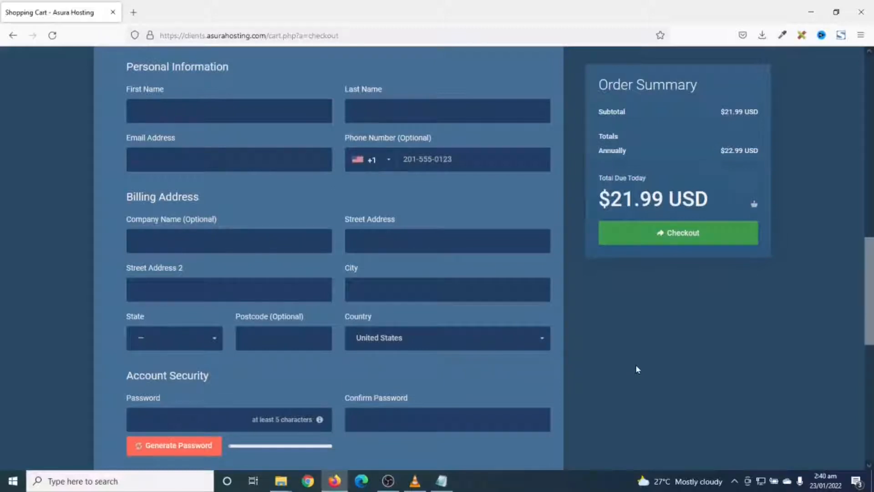
click(677, 232)
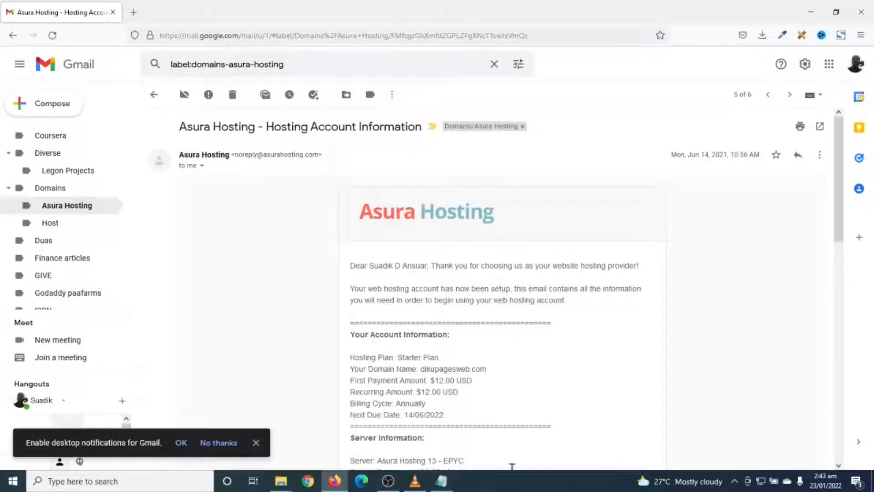
Find the control panel login information in the hosting account e-mail and open the server login URL in a new tab
scroll(840, 286, down, 4)
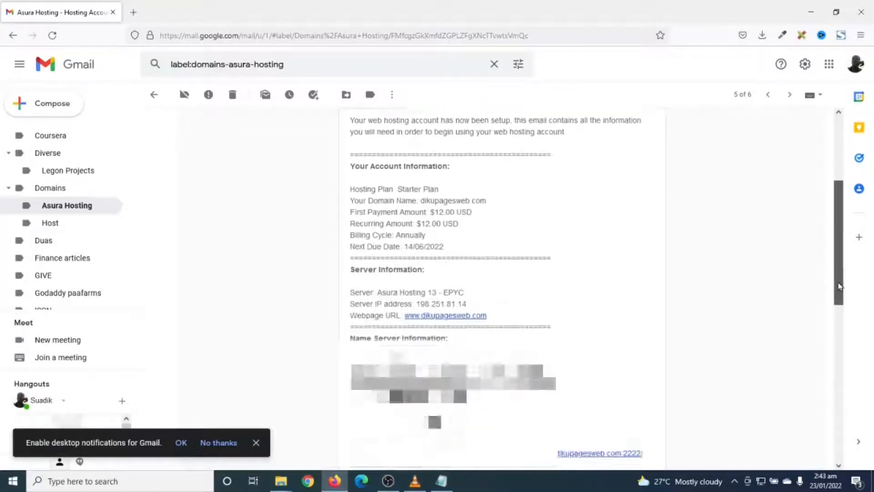
drag(840, 286, 840, 293)
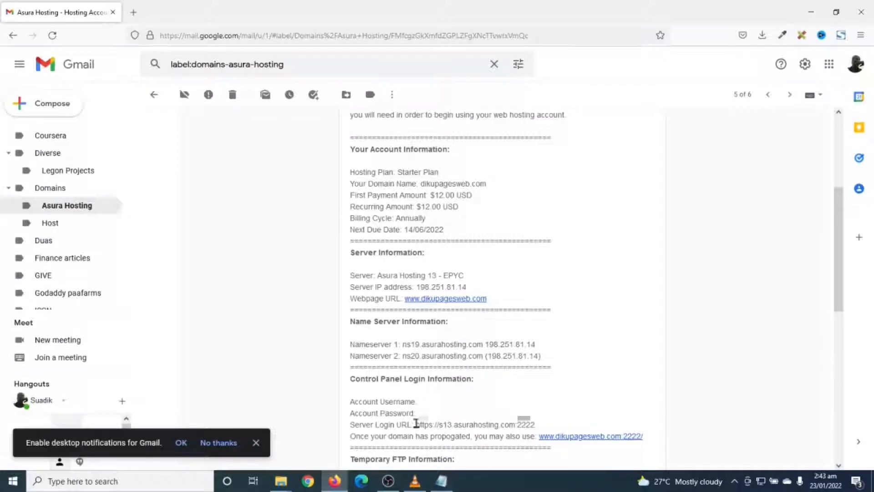
drag(417, 423, 537, 433)
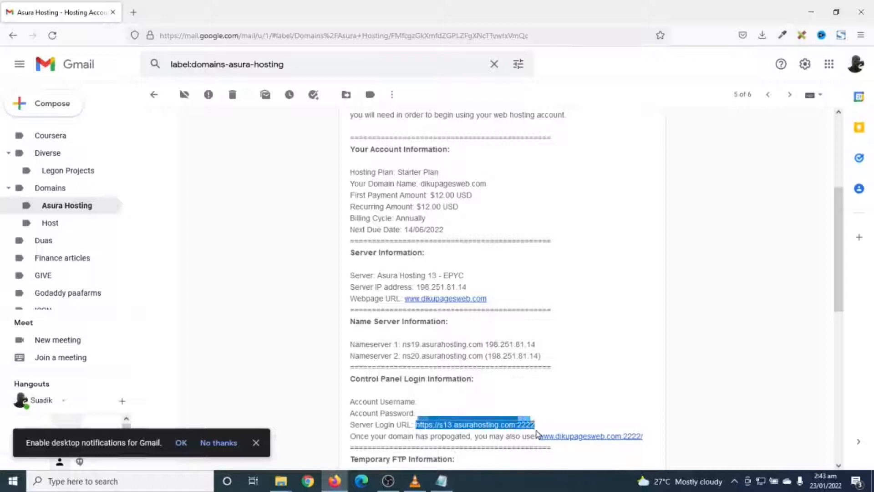
right_click(506, 425)
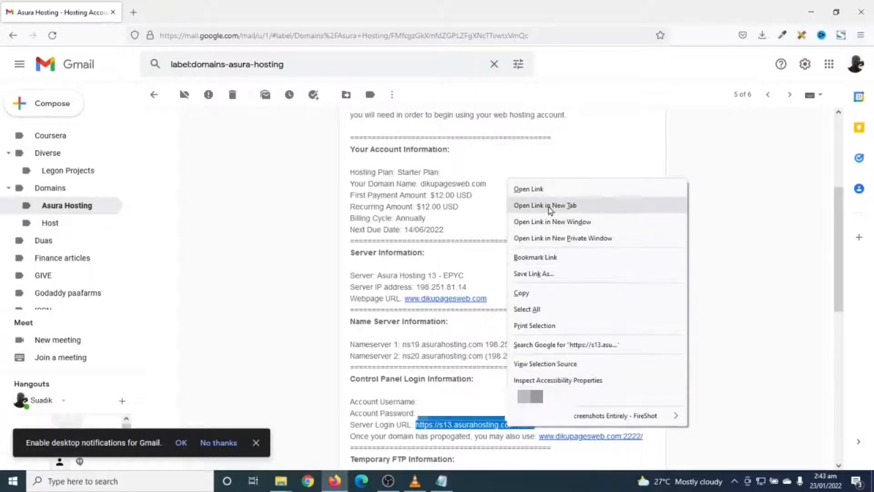
click(549, 206)
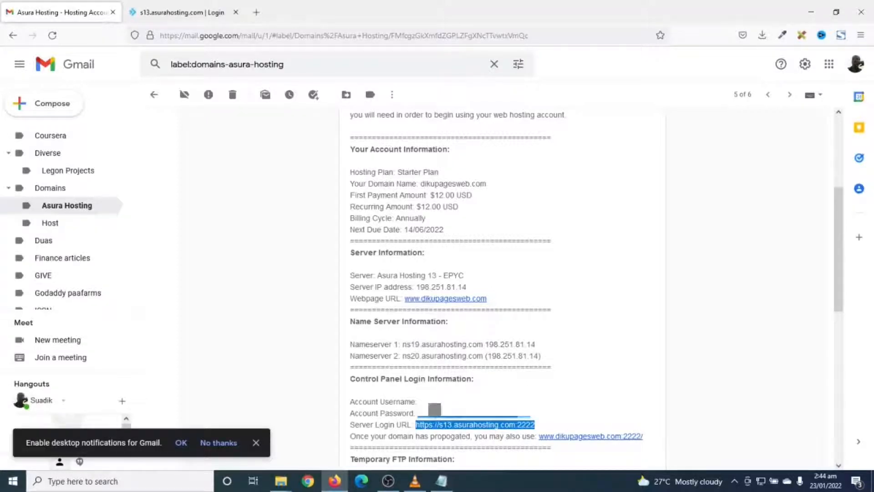
Sign in to DirectAdmin with the account username and password and open the Softaculous Auto Installer
key(ctrl+Tab)
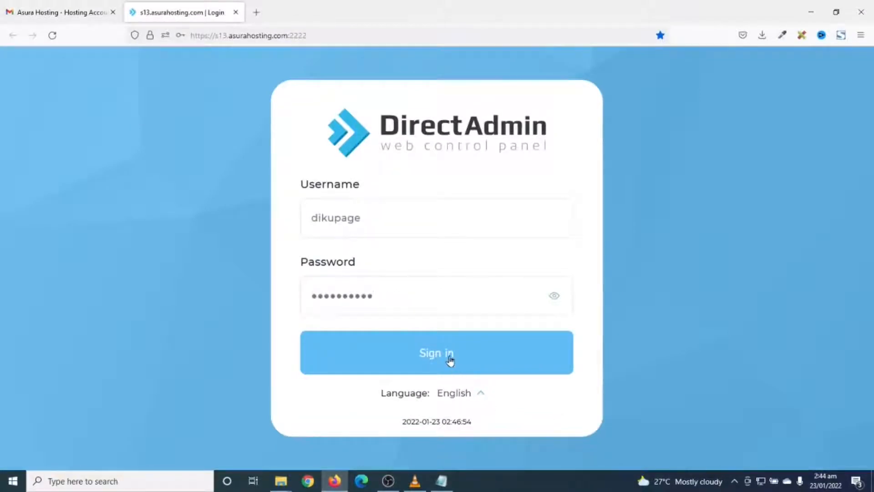
click(450, 359)
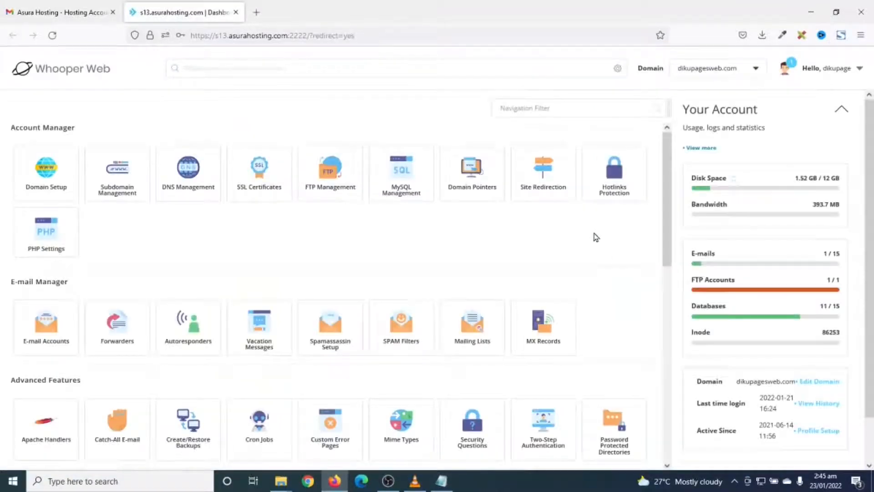
scroll(596, 237, down, 1)
scroll(596, 237, down, 2)
scroll(595, 236, up, 3)
scroll(615, 248, down, 8)
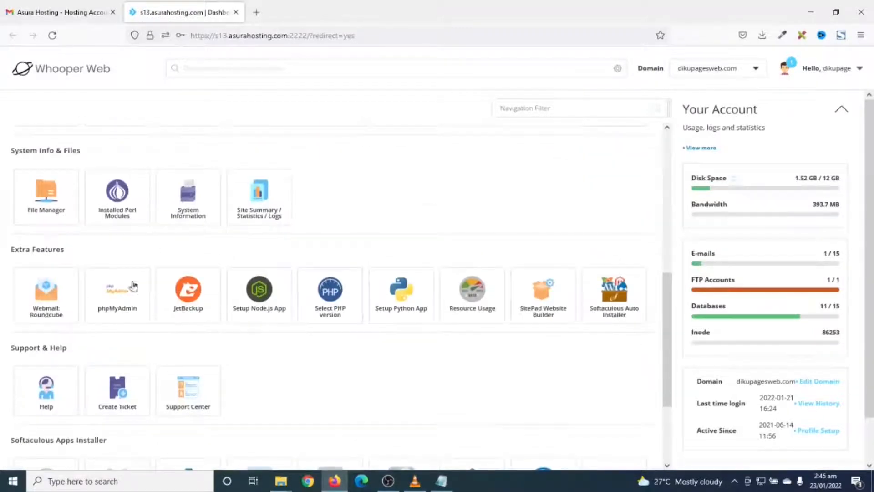
click(618, 295)
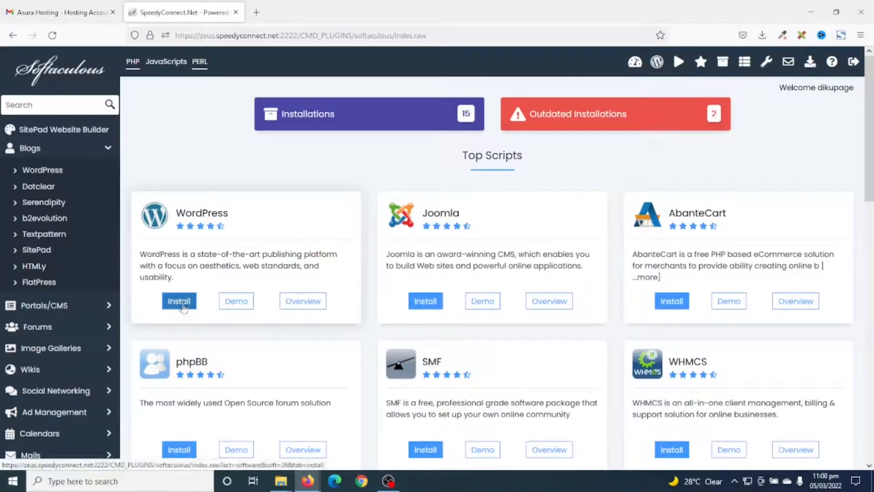
click(183, 307)
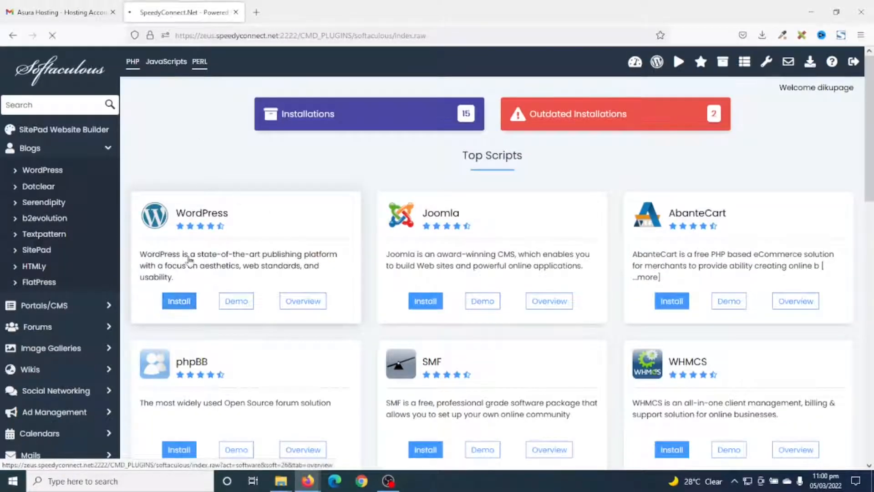
click(205, 295)
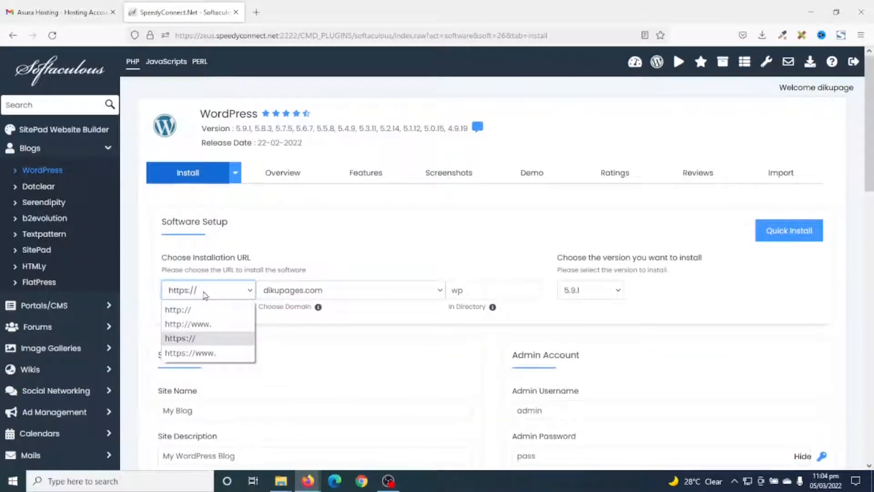
click(196, 339)
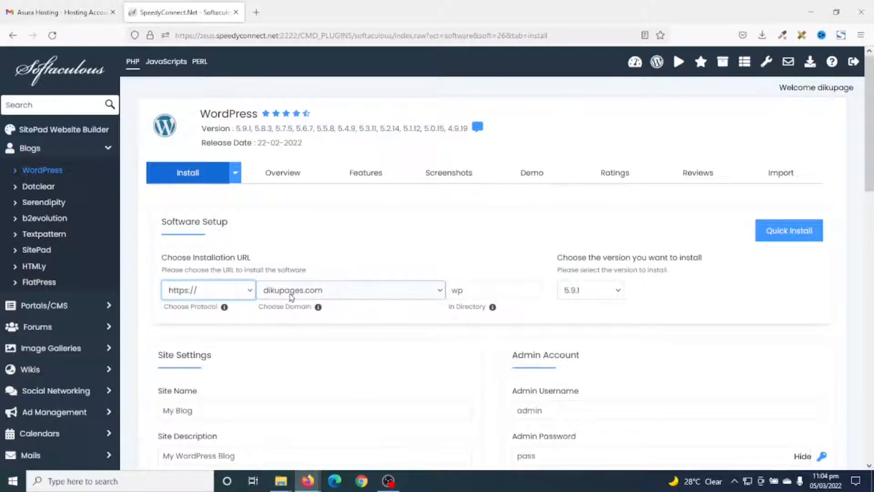
Replace the installation directory wp with the couple's first names joined by "and" as one lowercase word
click(476, 291)
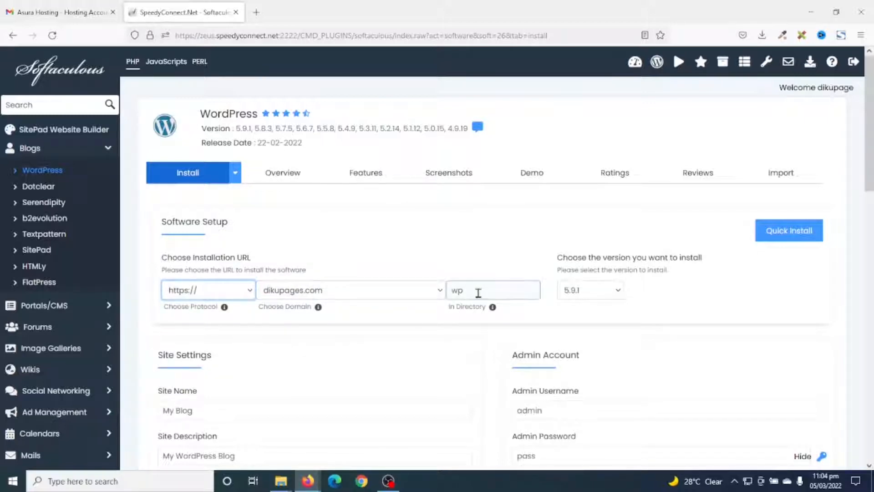
drag(471, 291, 448, 291)
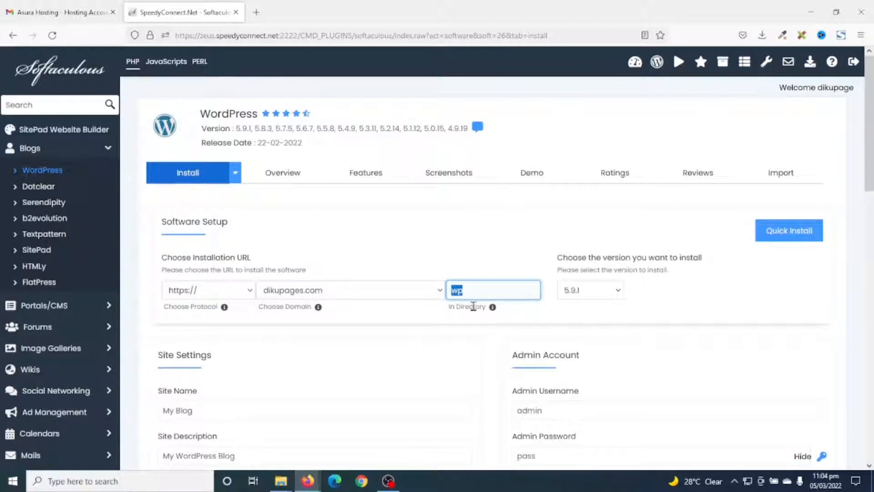
text(kamilandmuhiba)
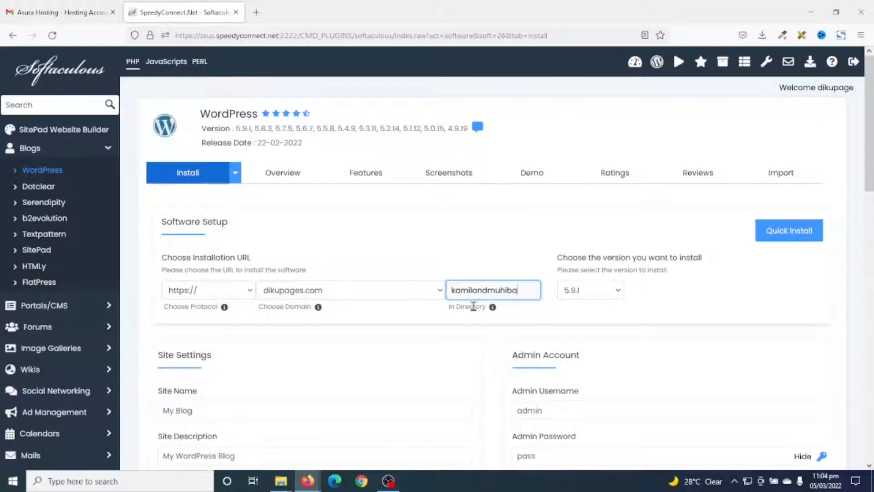
Set the site name to the couple's first names joined by "&" and the site description to "Our Wedding"
scroll(319, 359, down, 2)
drag(213, 360, 156, 368)
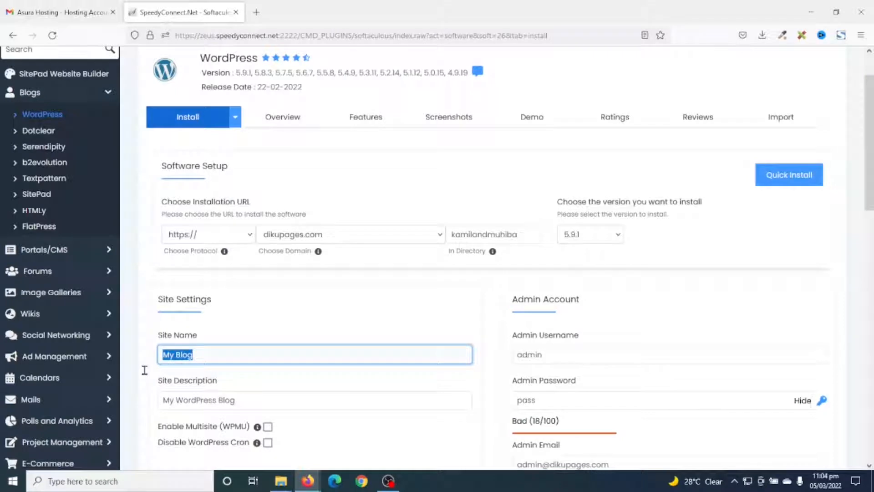
text(Kamil & Muhiba)
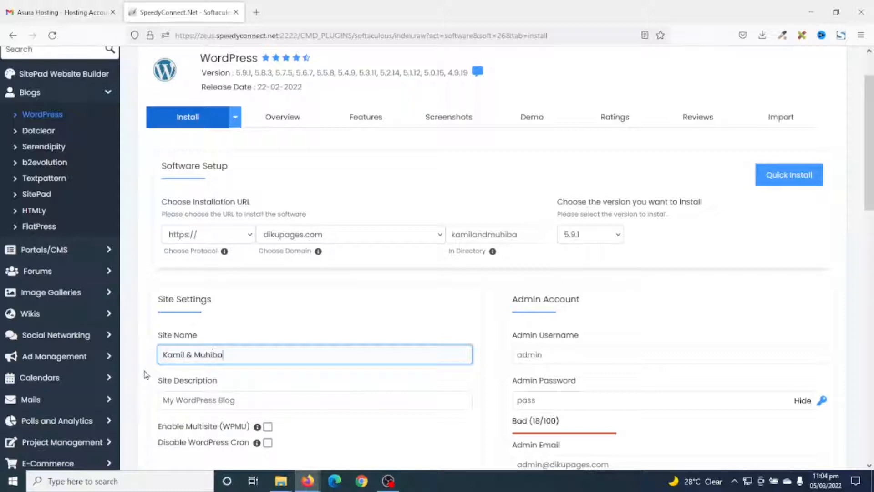
triple_click(162, 399)
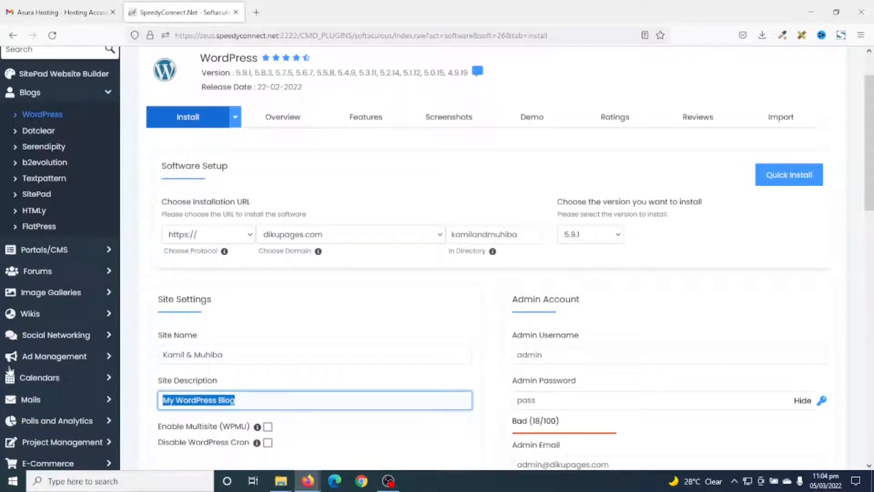
text(Our We)
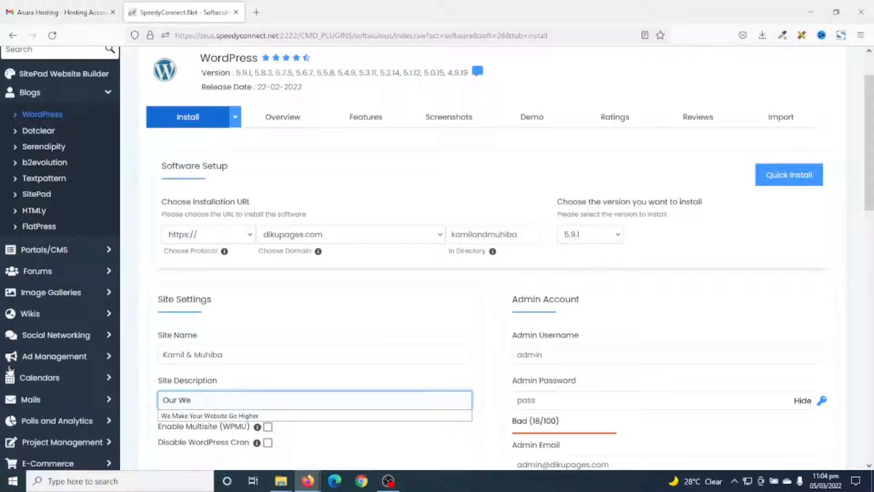
text(dding)
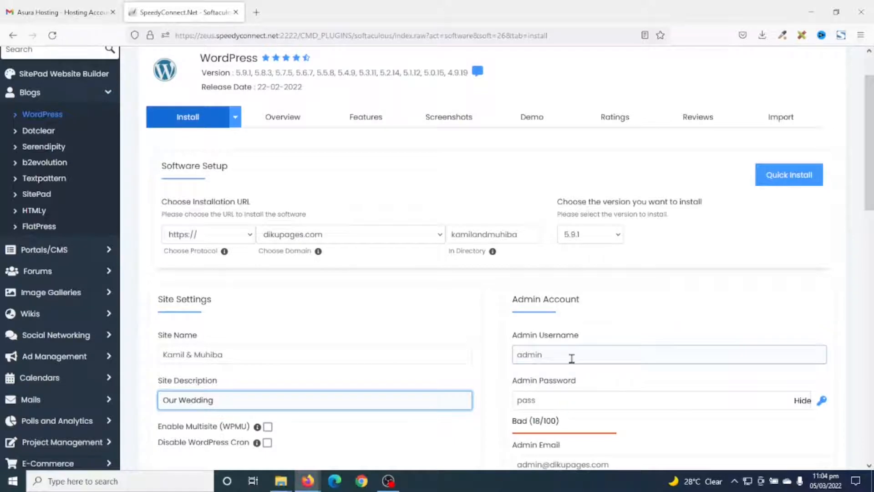
Fill in the admin username, admin password and admin e-mail, and install WordPress
drag(570, 357, 502, 361)
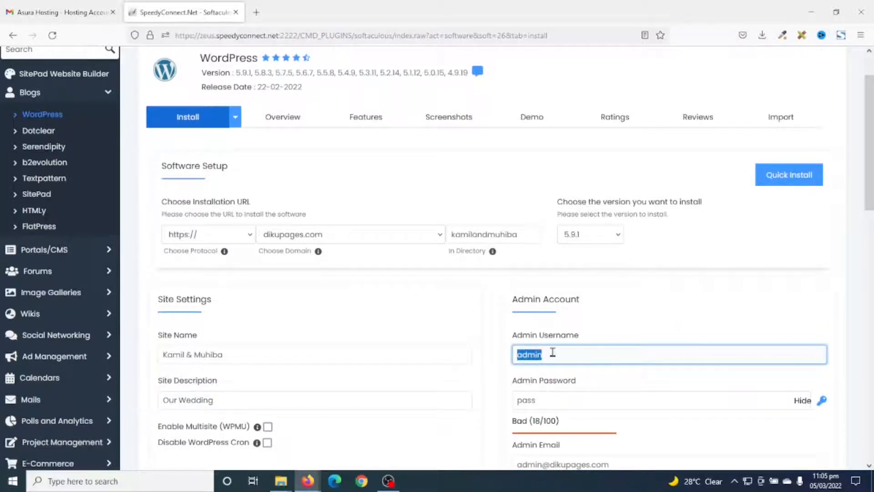
scroll(552, 352, down, 3)
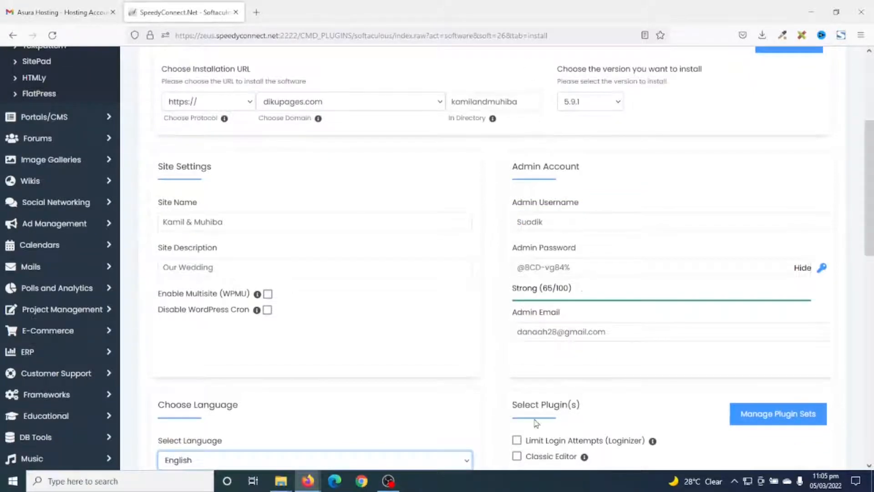
scroll(514, 350, down, 12)
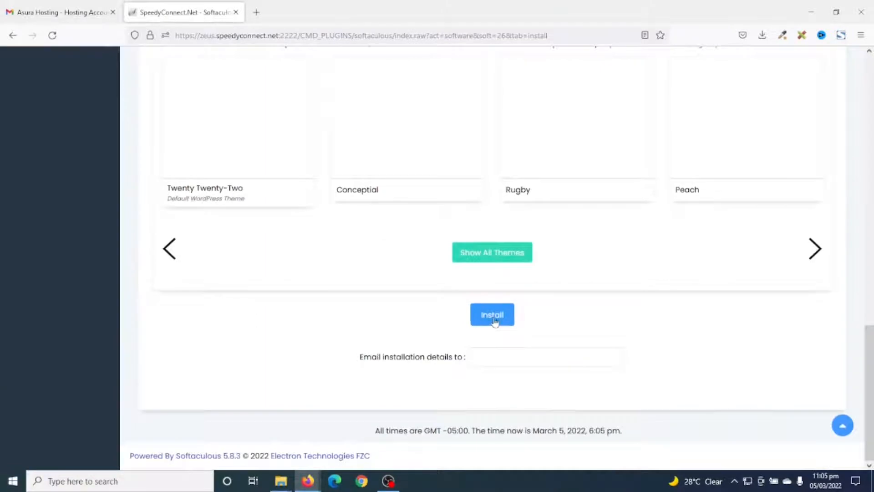
click(491, 321)
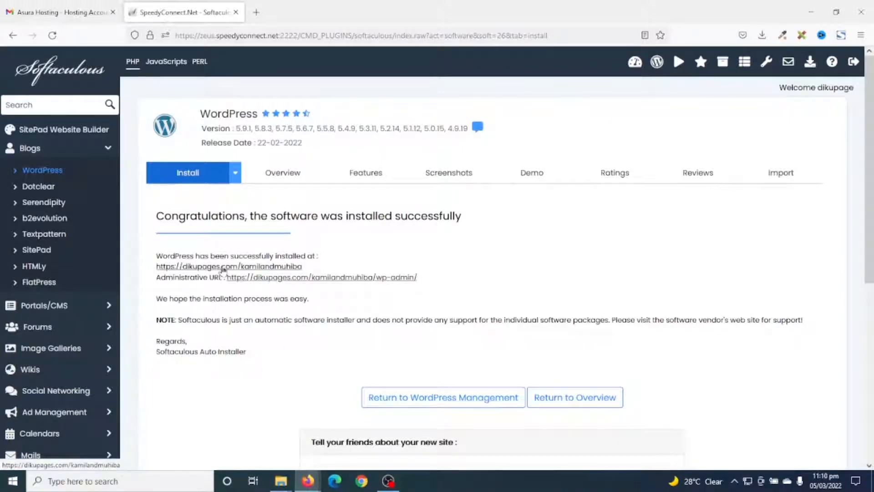
Open the newly installed site and go to its login page by adding wp-admin to the site address
click(223, 268)
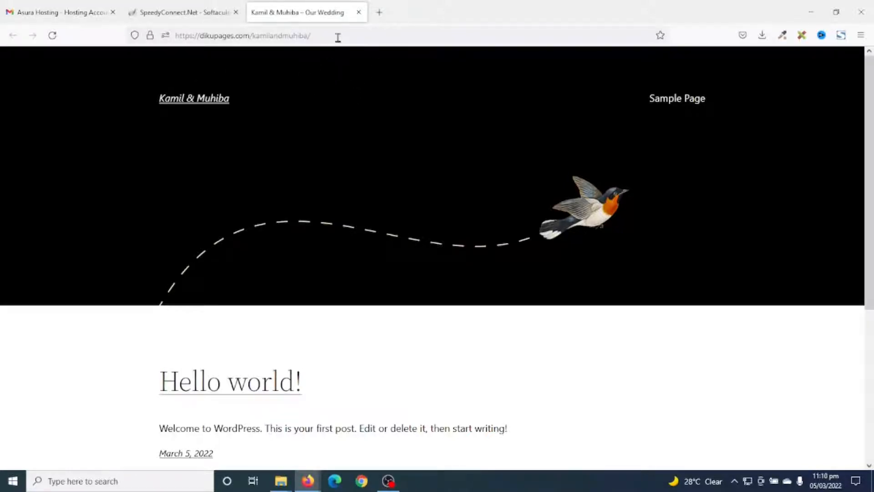
click(364, 36)
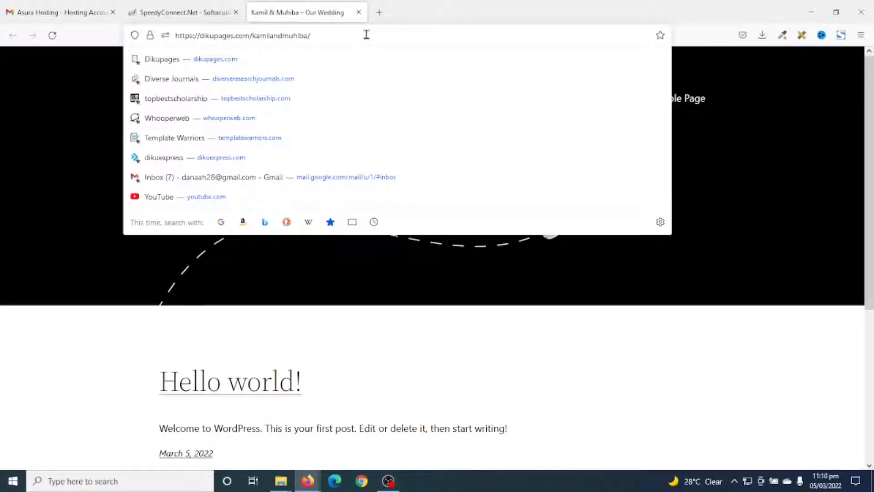
text(wp-admin)
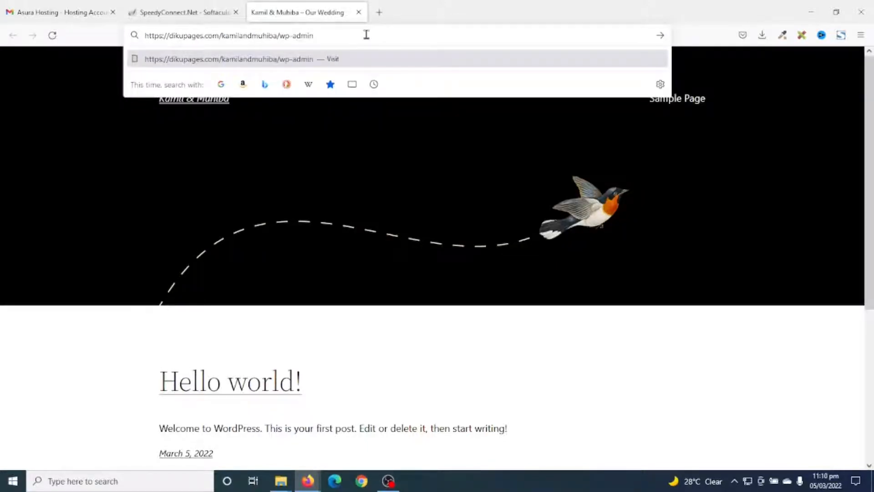
key(Return)
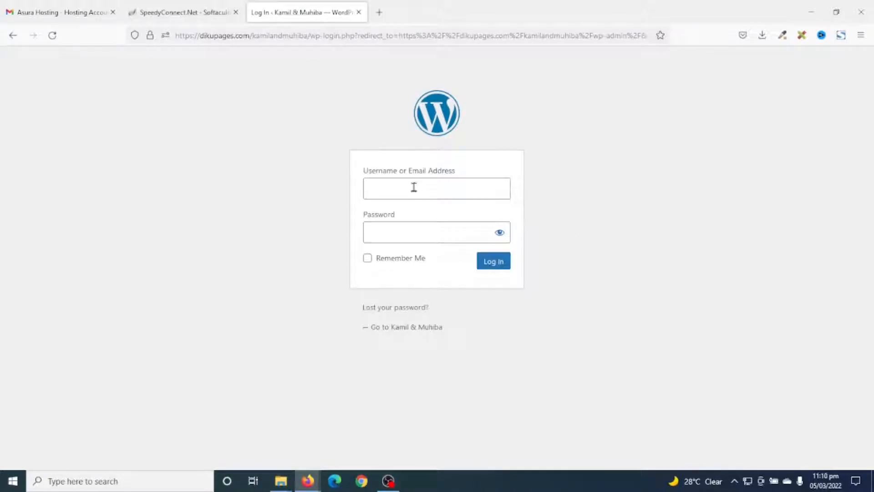
Log in to WordPress with the admin username and password, and close the hosting e-mail and Softaculous pages
click(393, 182)
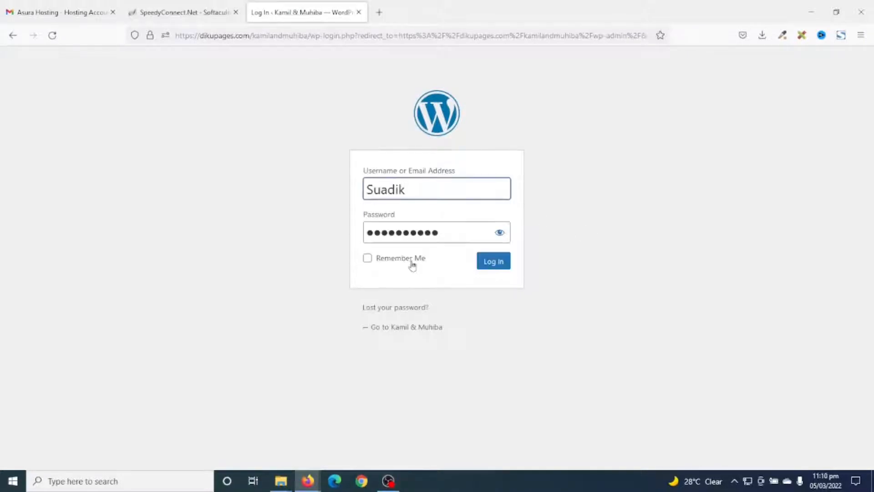
click(498, 268)
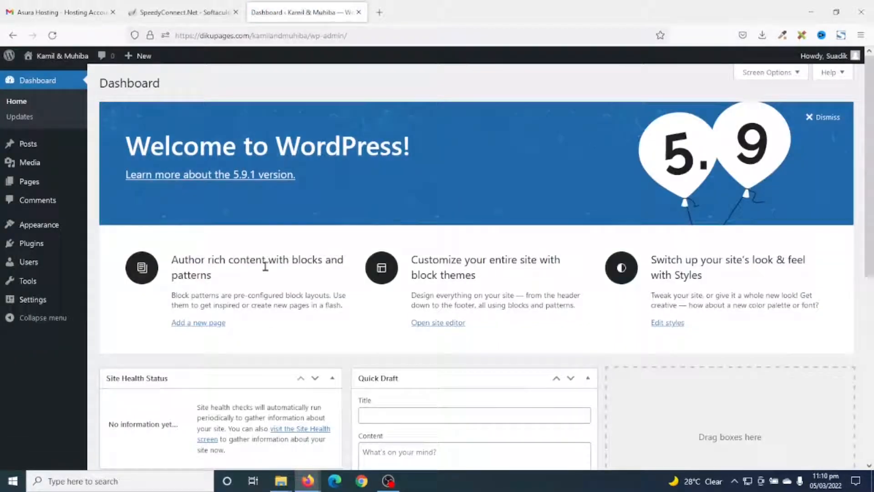
click(113, 12)
click(113, 12)
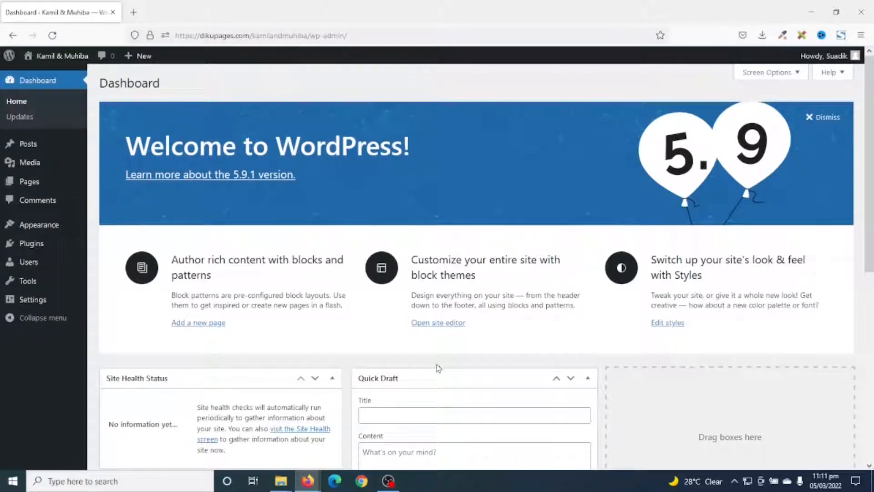
Hide all dashboard boxes: Welcome, WordPress Events and News, Quick Draft, Activity, At a Glance and Site Health Status
scroll(339, 299, down, 5)
scroll(538, 302, up, 5)
click(779, 75)
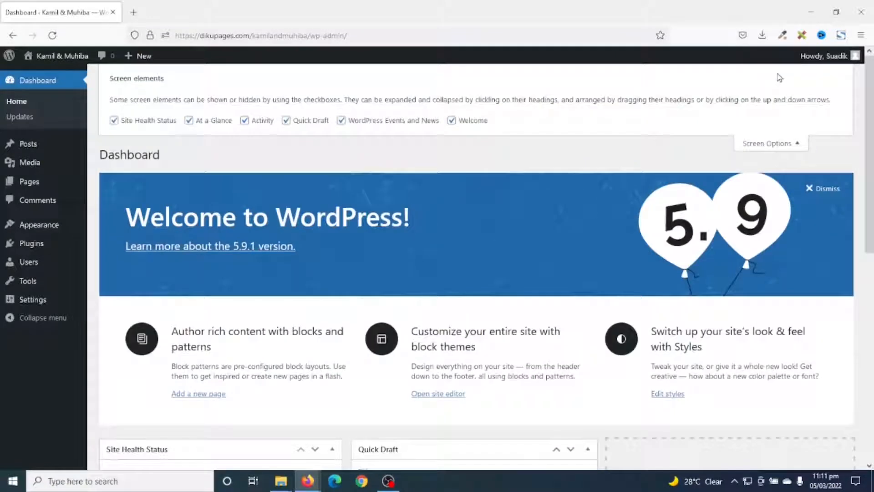
click(452, 120)
click(341, 120)
click(285, 120)
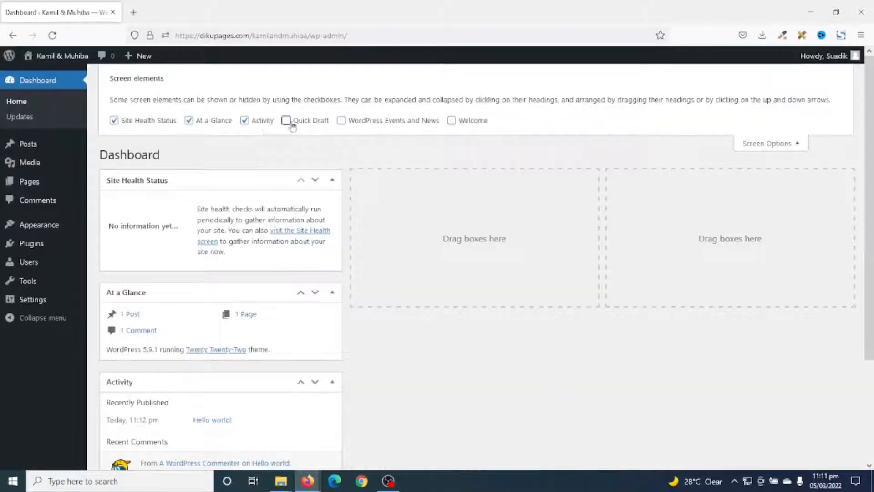
click(244, 120)
click(211, 125)
click(162, 121)
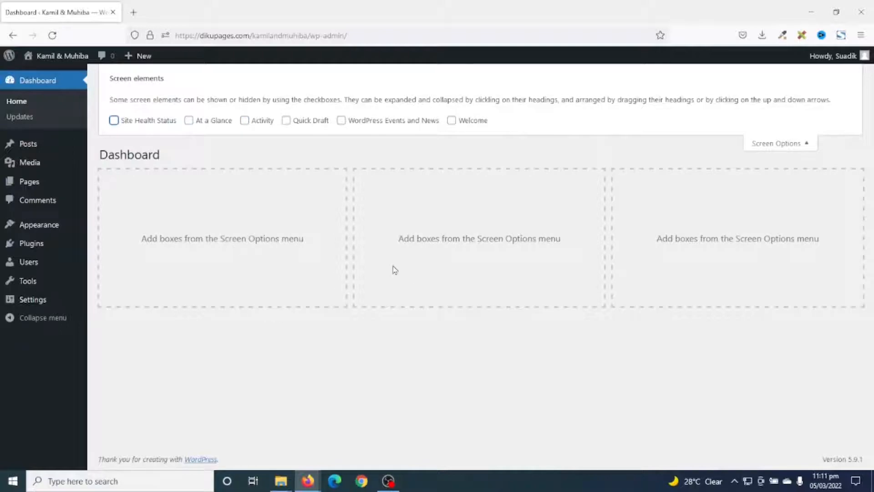
click(792, 144)
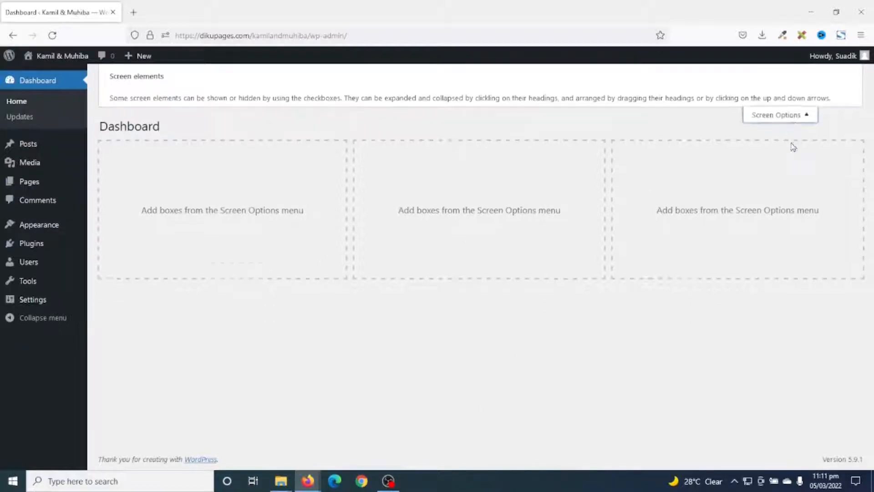
Move the "Hello world!" post to the trash and empty the posts trash
click(36, 152)
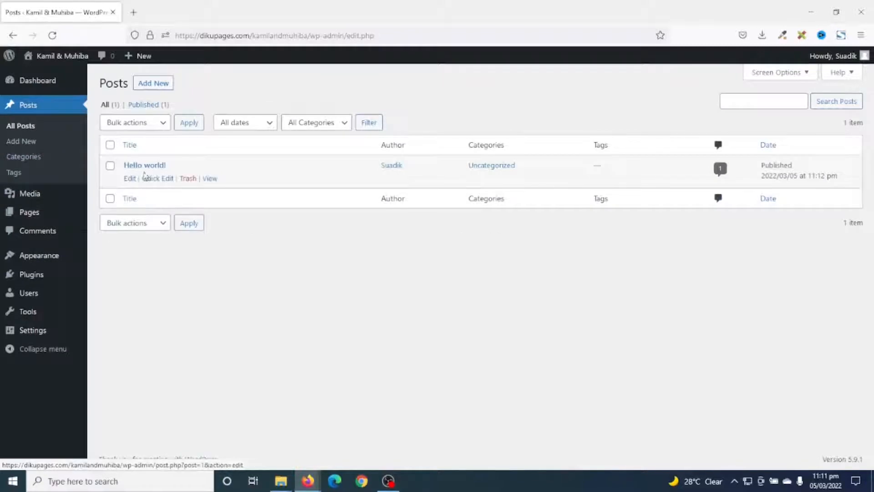
click(188, 179)
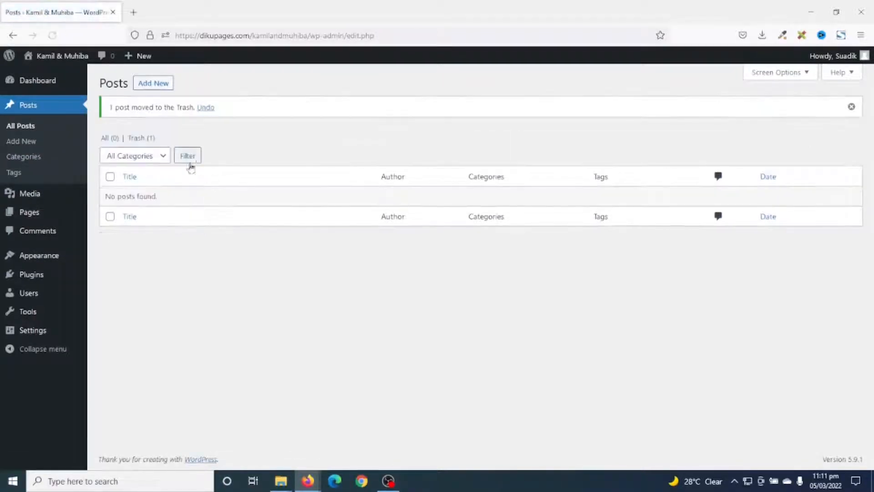
click(136, 138)
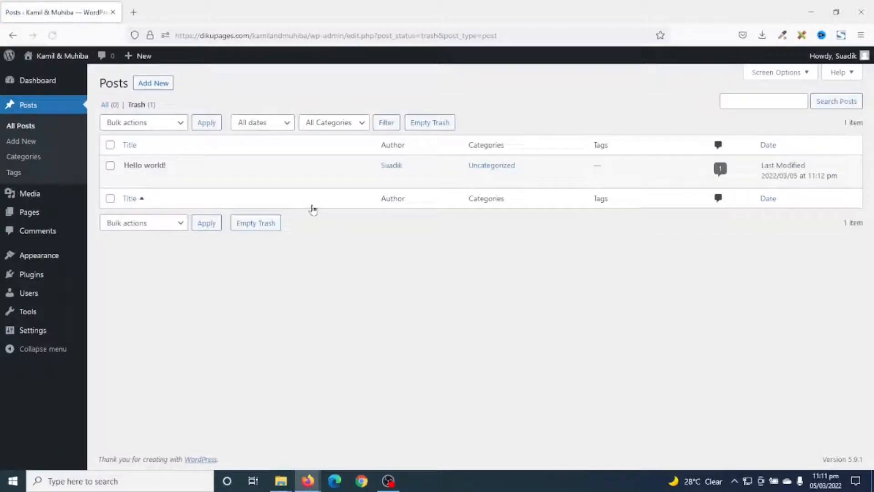
click(427, 127)
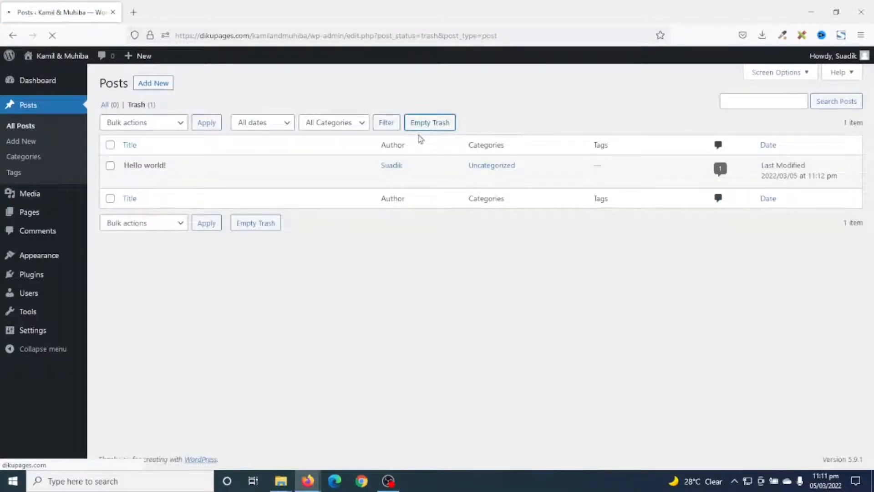
Move the Privacy Policy and Sample Page pages to the trash together and empty the pages trash
click(36, 215)
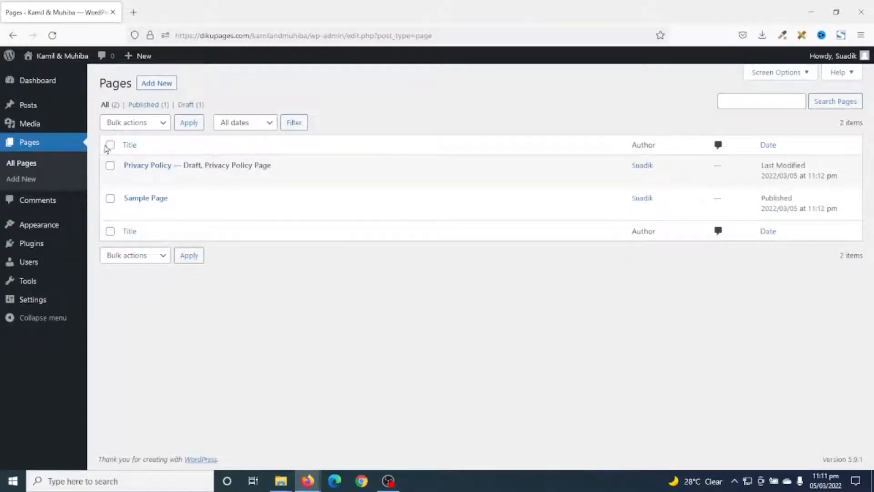
click(110, 145)
click(146, 123)
click(139, 172)
click(188, 122)
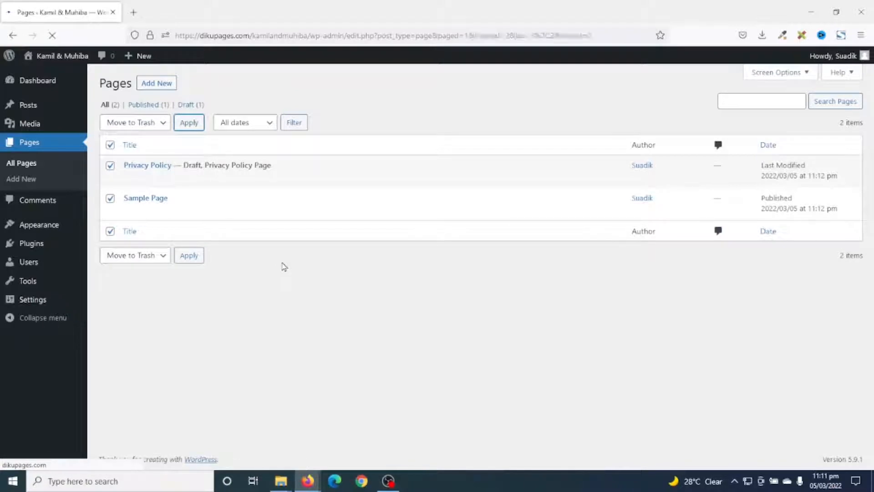
click(137, 138)
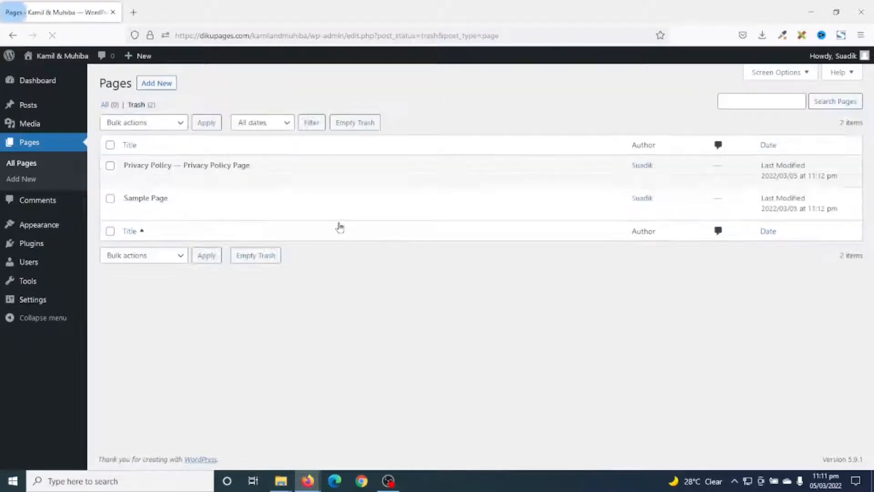
click(345, 124)
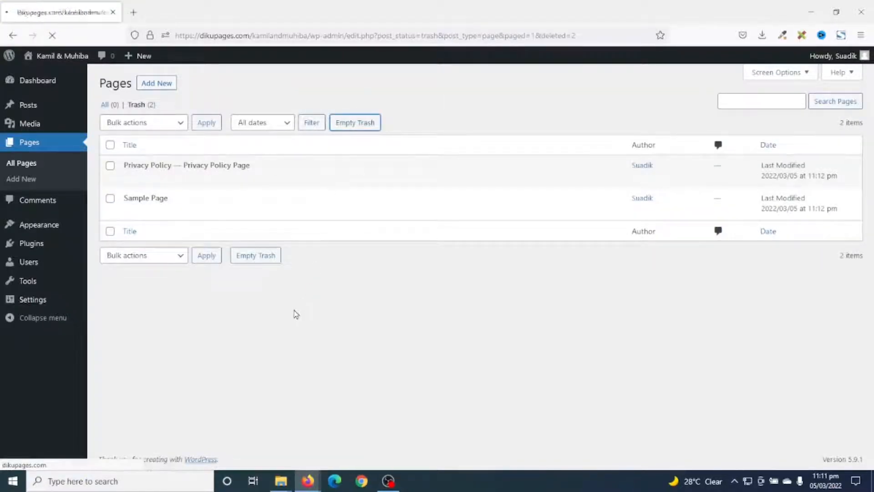
Delete the inactive Twenty Twenty and Twenty Twenty-One themes
click(39, 227)
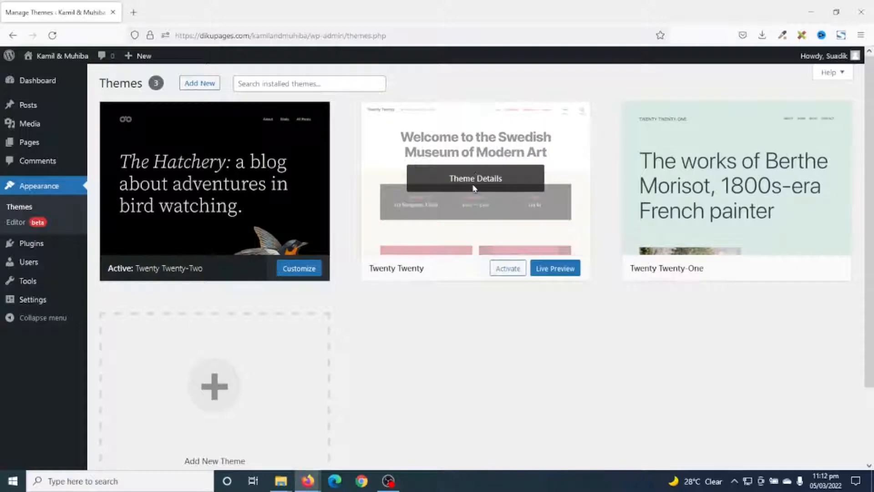
click(473, 187)
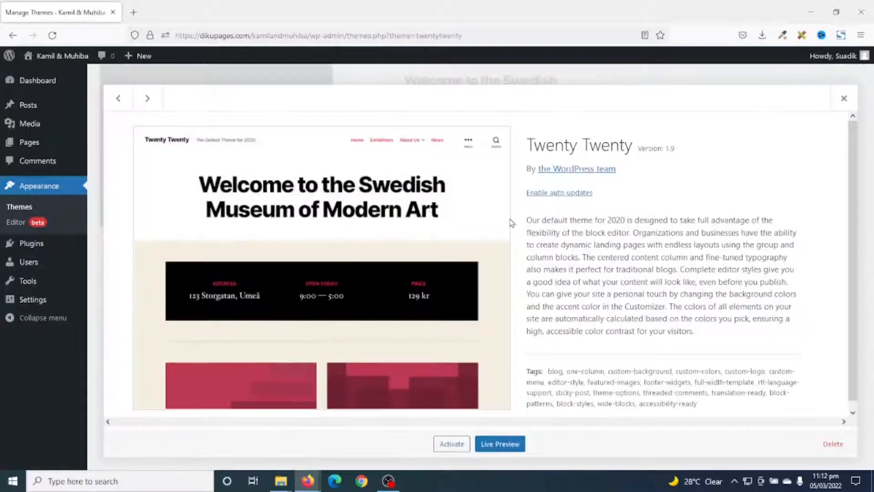
click(828, 450)
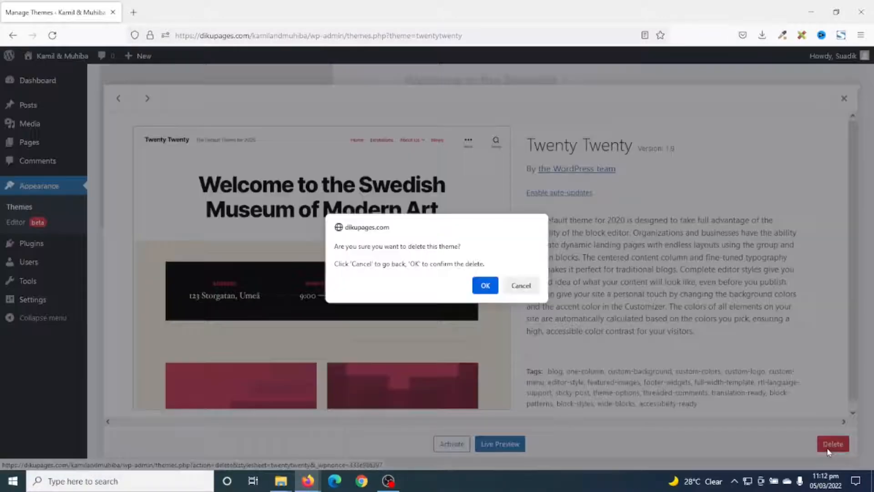
click(484, 285)
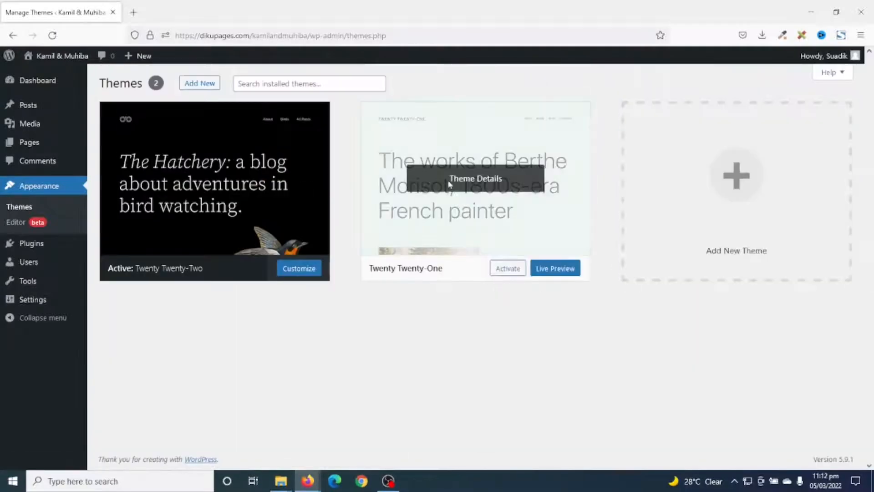
click(450, 185)
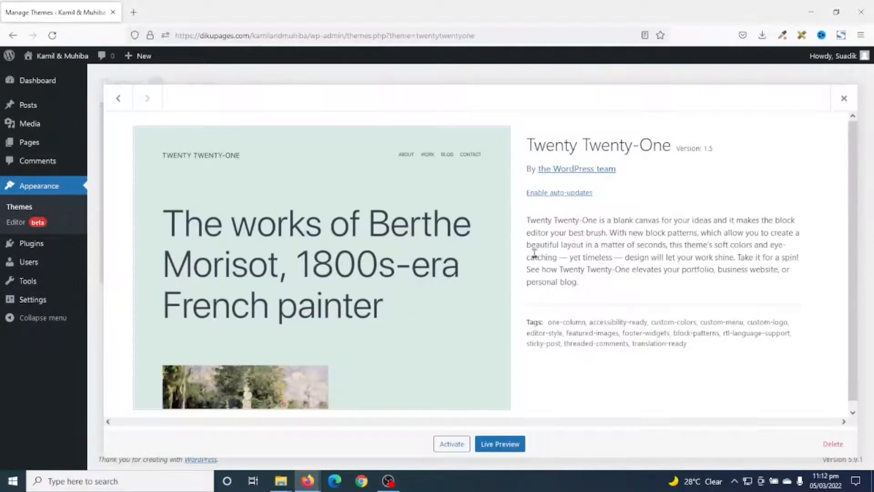
click(833, 443)
click(485, 285)
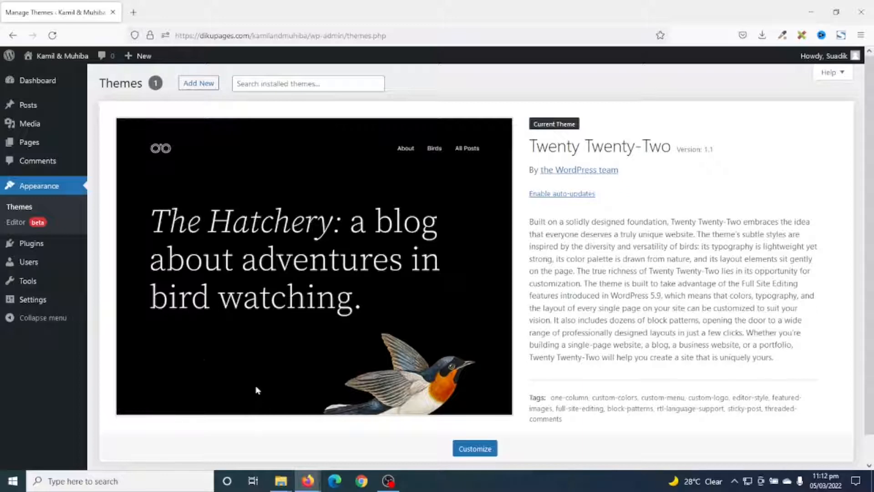
Delete the Akismet Anti-Spam and Hello Dolly plugins together with their data
click(30, 246)
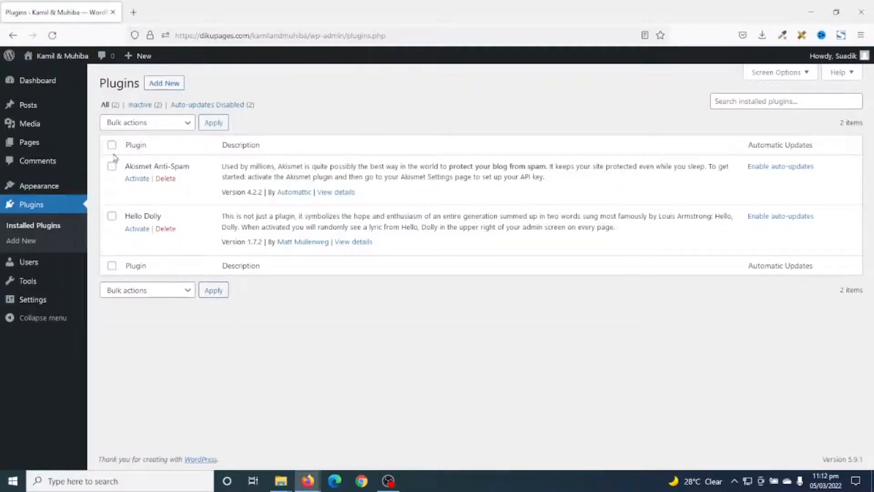
click(114, 144)
click(132, 123)
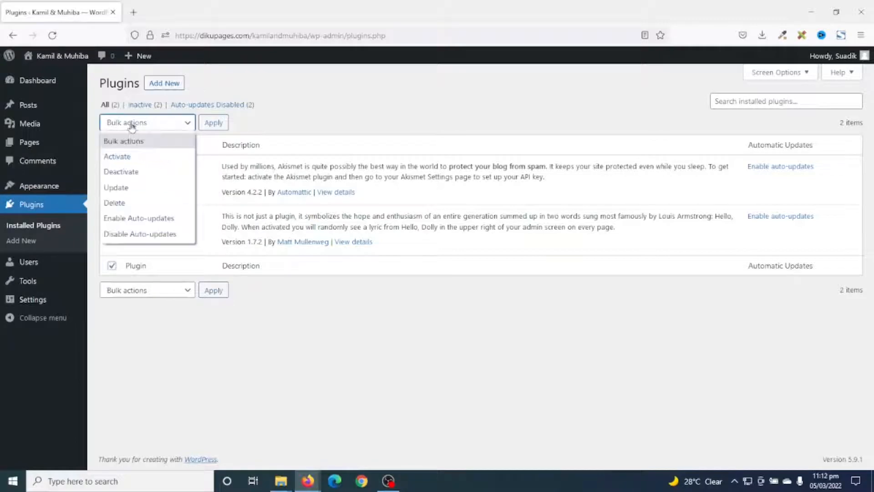
click(127, 204)
click(214, 127)
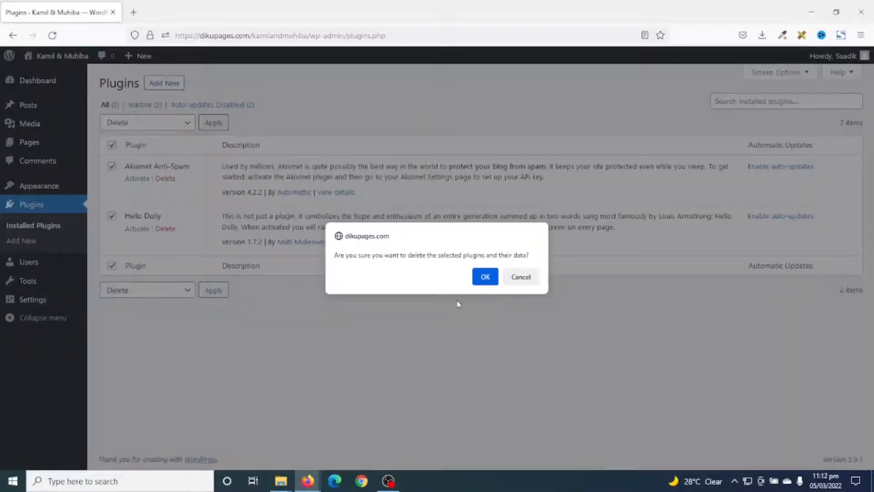
click(481, 277)
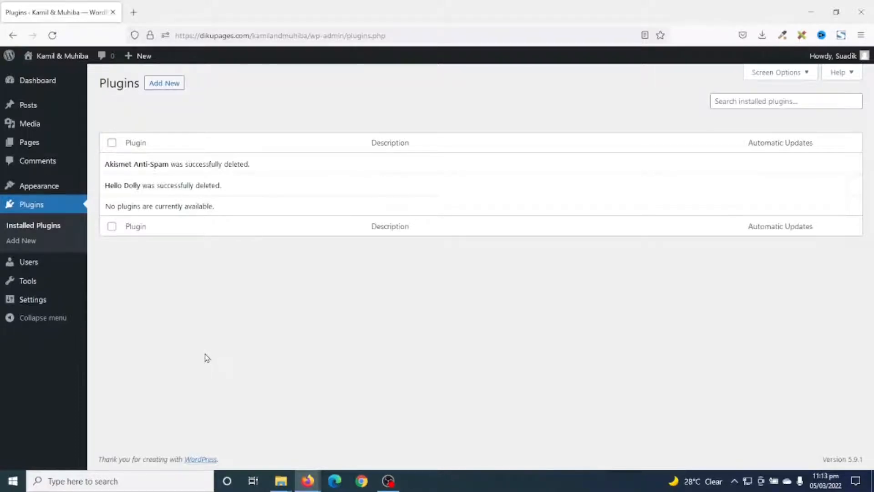
Search the theme directory for "astra" and install the Astra theme
mouse_move(44, 190)
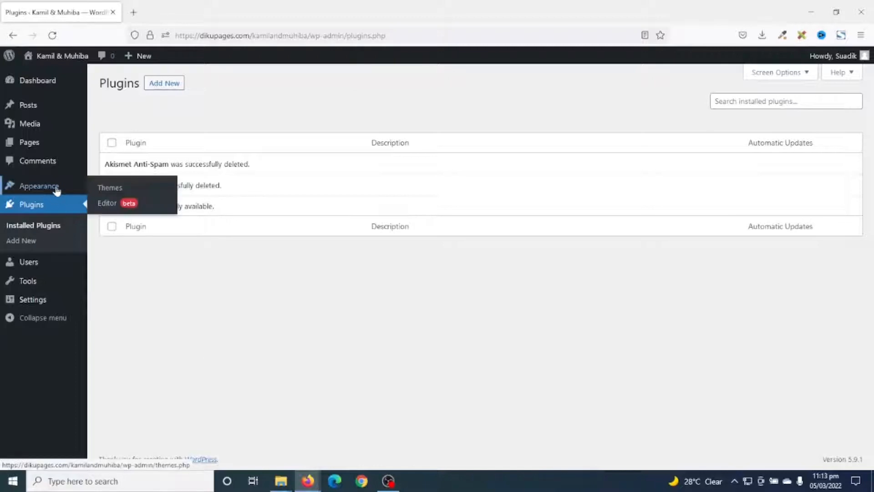
click(109, 187)
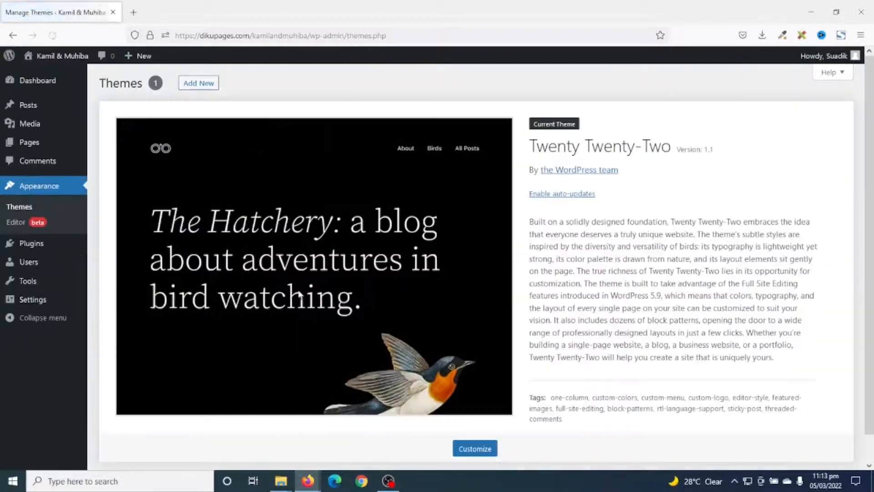
click(193, 83)
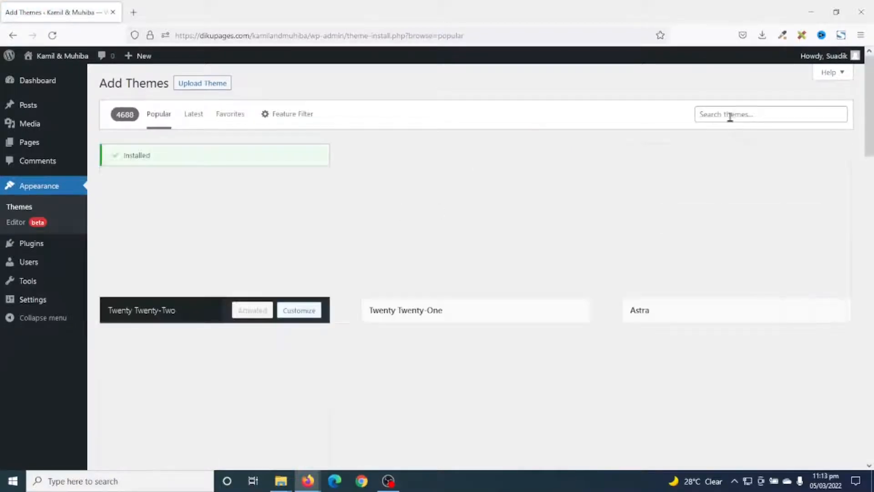
click(730, 115)
text(astra)
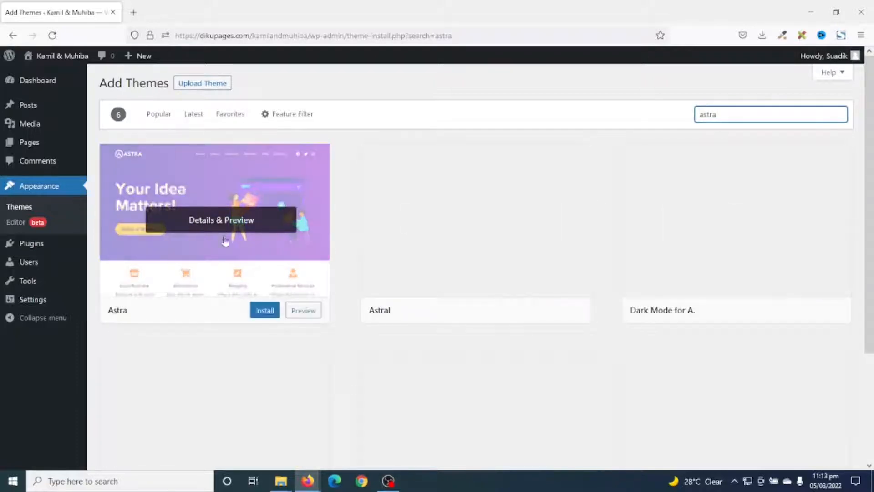
click(261, 312)
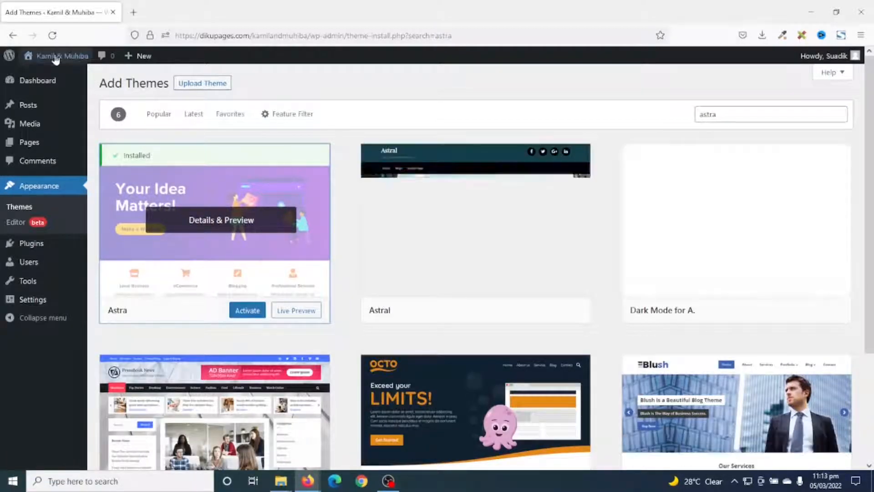
Open the site's front page in a separate browser tab and look over its current design
middle_click(59, 56)
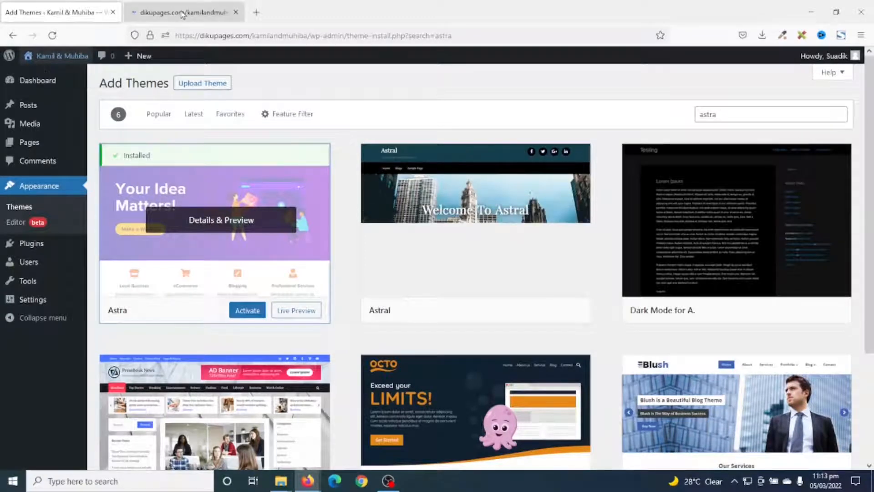
click(180, 12)
scroll(396, 273, down, 2)
scroll(397, 282, up, 2)
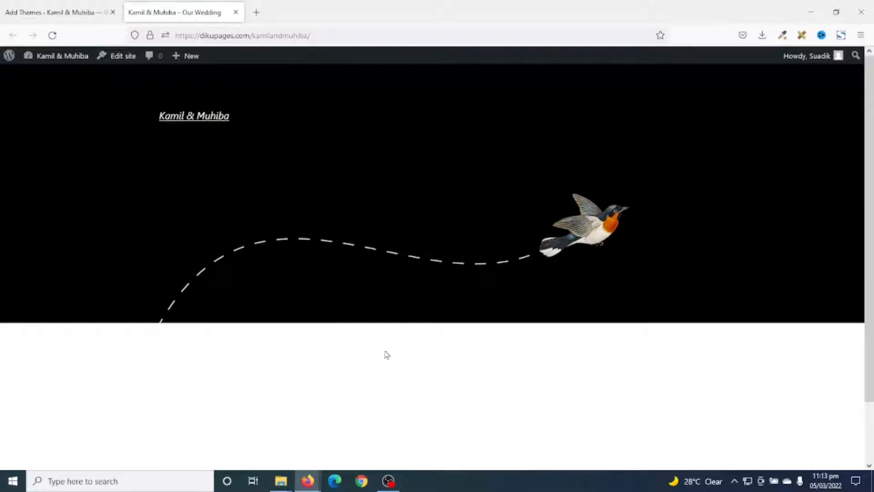
Activate the Astra theme and reload the site's front page to view the new design
click(19, 13)
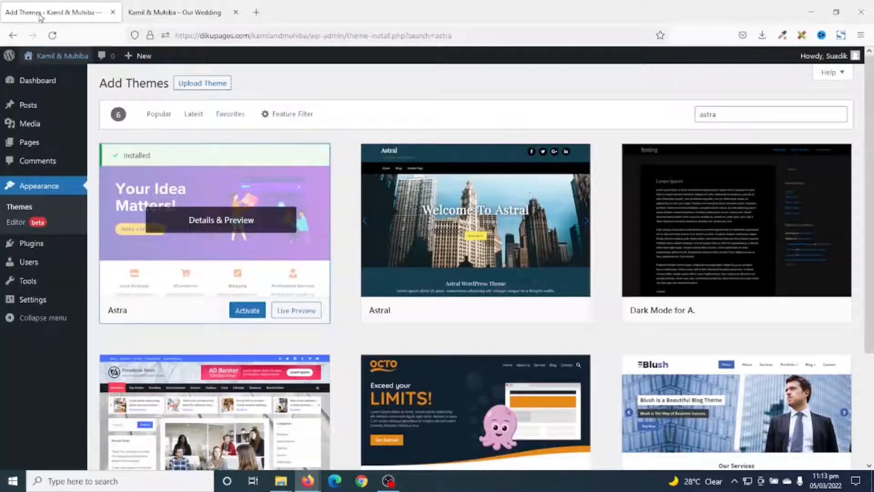
click(246, 311)
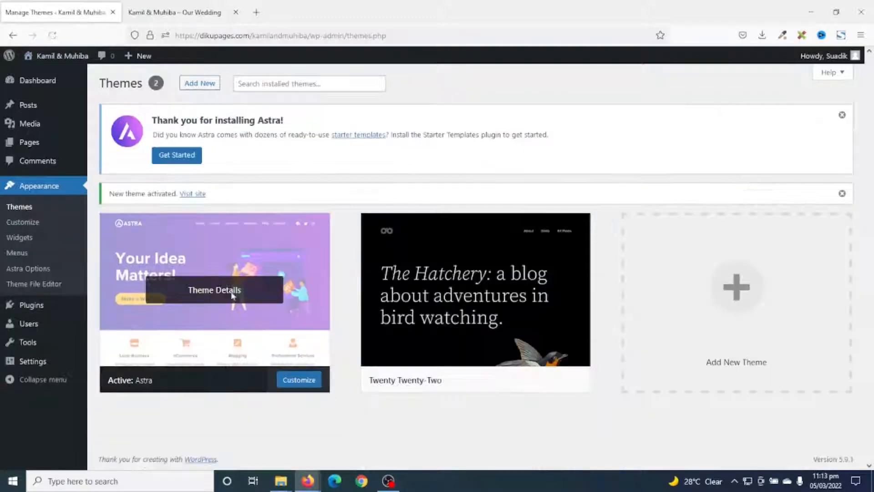
click(166, 12)
click(52, 35)
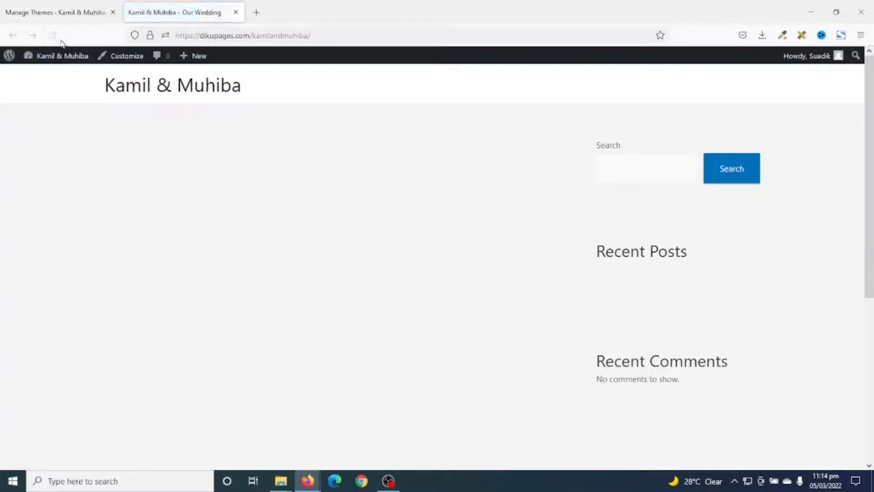
Return to the theme management page and start installing the suggested Starter Templates plugin for Astra
scroll(467, 237, down, 5)
scroll(467, 237, up, 5)
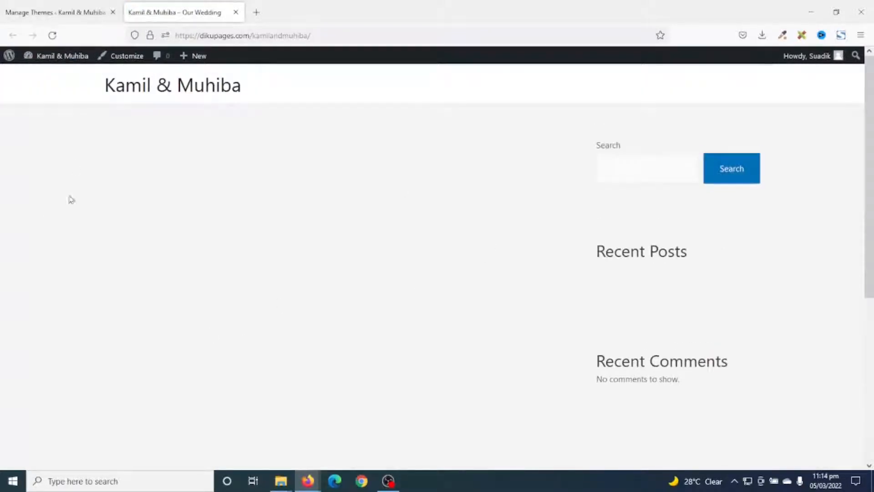
click(37, 12)
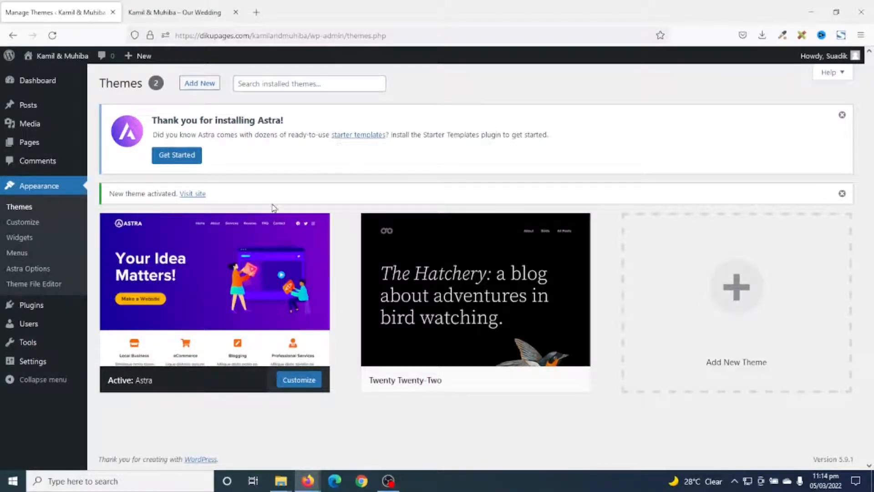
click(184, 160)
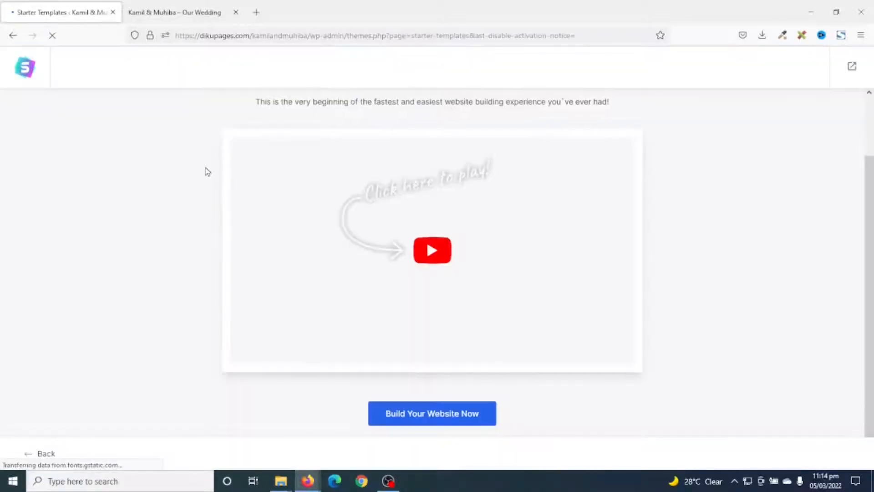
Start building the website with Starter Templates and choose Elementor as the page builder
scroll(217, 213, down, 2)
scroll(320, 221, up, 2)
scroll(307, 228, down, 2)
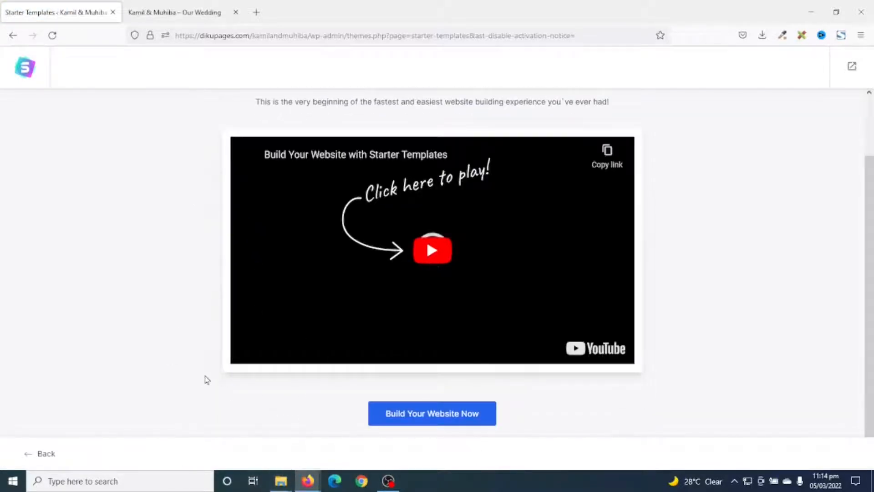
click(417, 414)
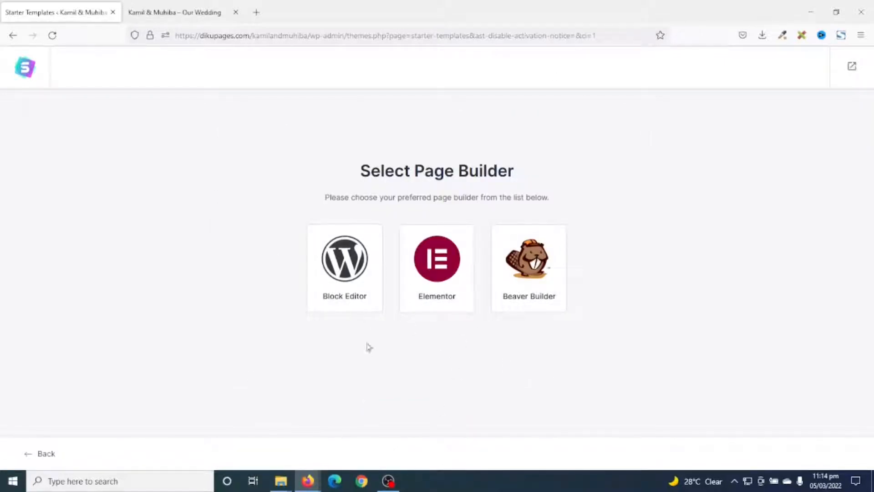
click(447, 256)
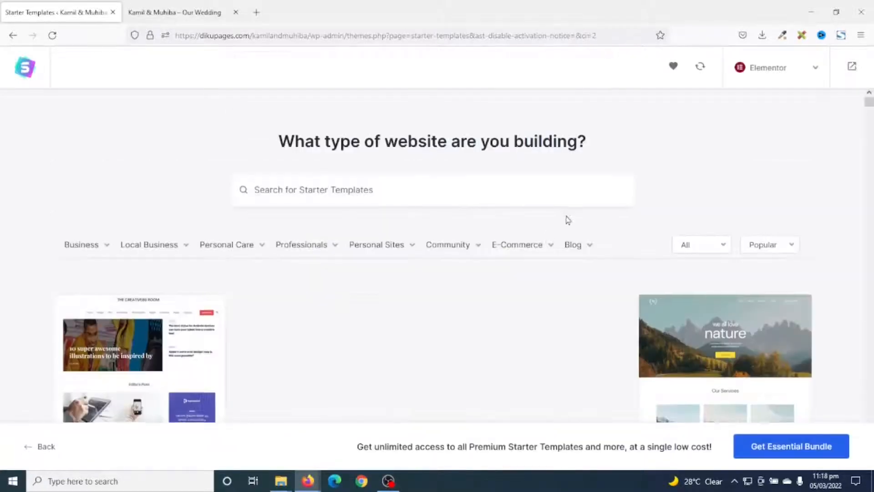
Search the starter templates for "wedding" and select the free Wedding Invitation template
scroll(566, 219, down, 5)
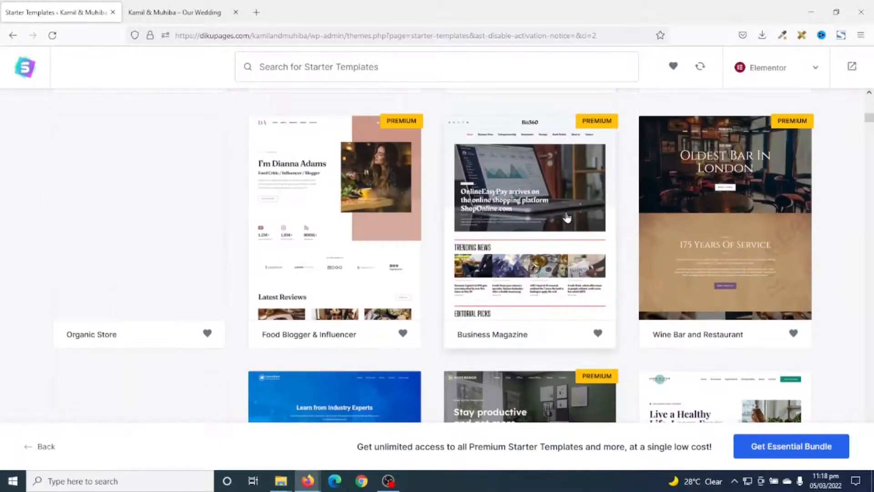
scroll(567, 218, down, 6)
scroll(579, 217, up, 8)
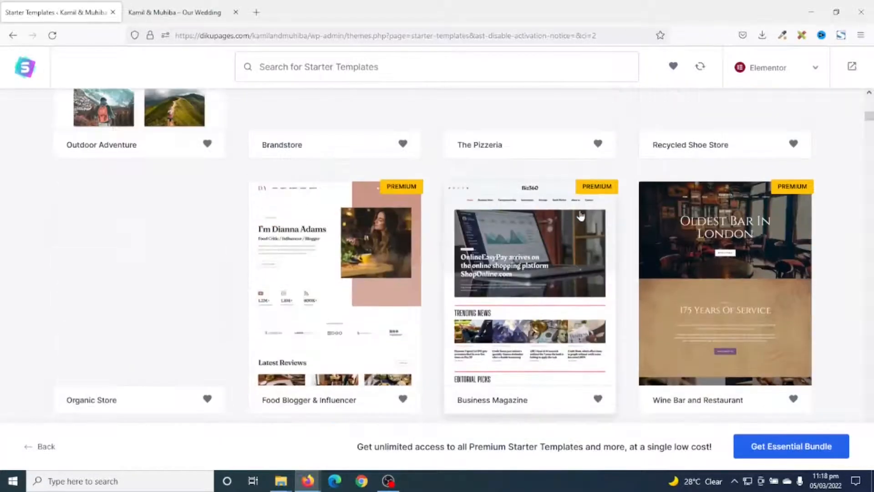
scroll(580, 216, up, 5)
scroll(466, 359, down, 9)
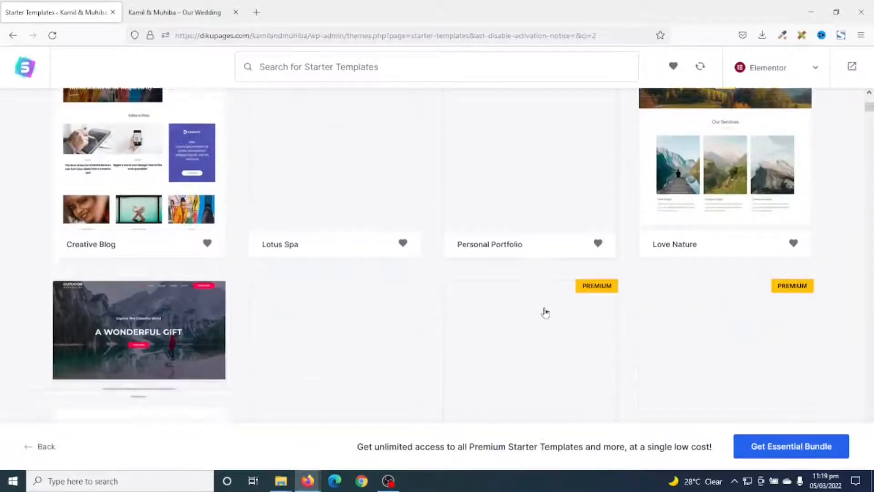
scroll(703, 267, up, 10)
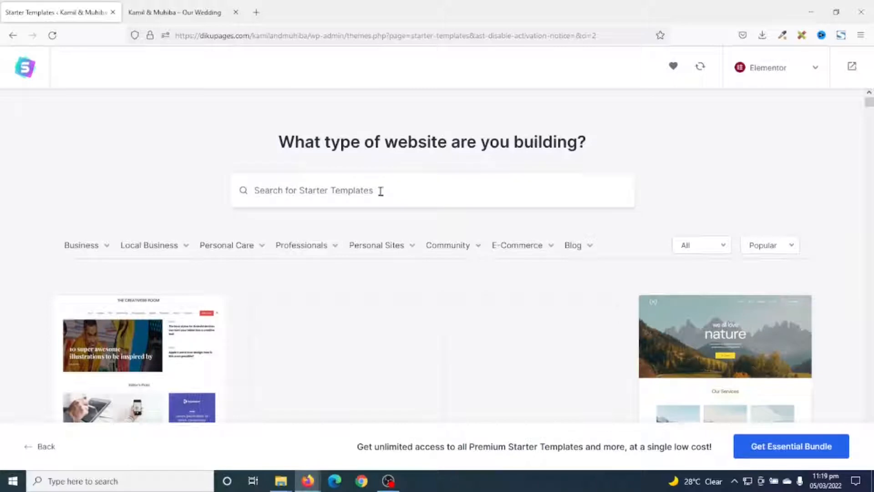
text(wedding)
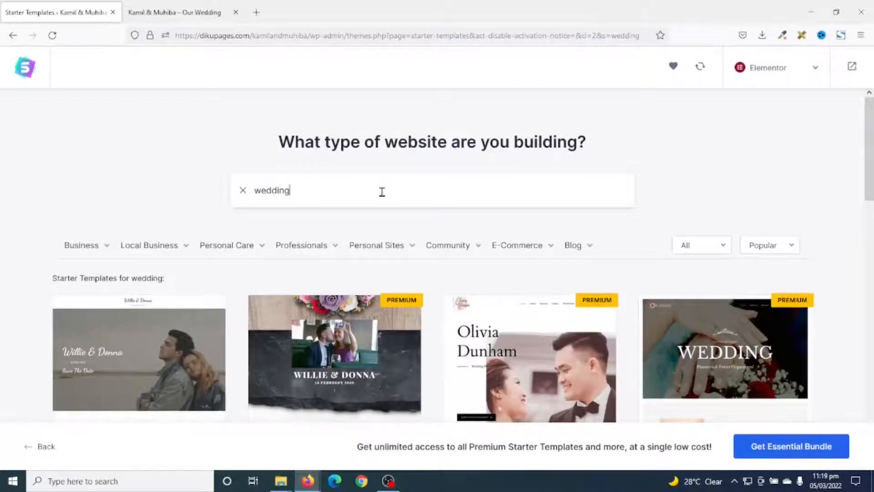
scroll(163, 227, down, 5)
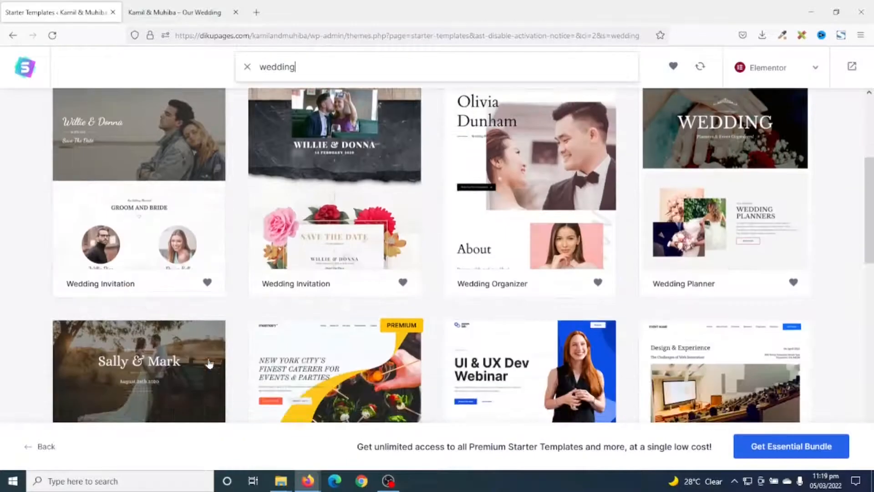
click(158, 212)
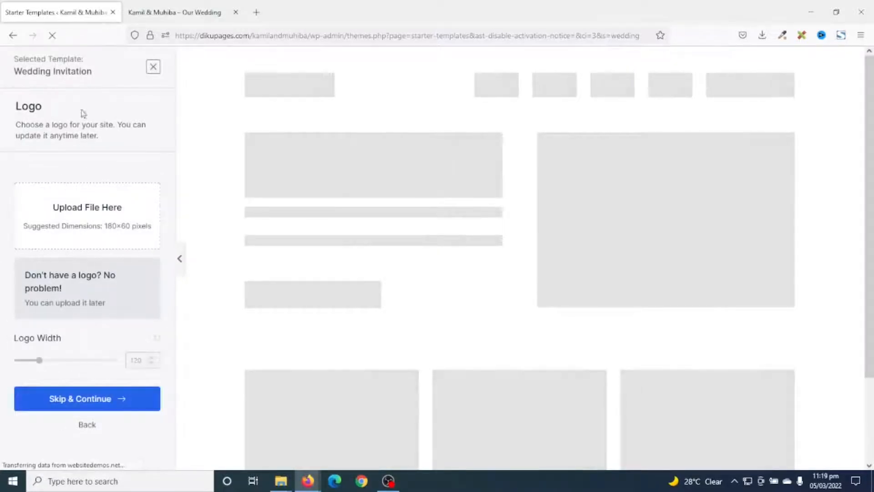
Skip the logo upload and continue with the template's default colors and the Dancing Script / Lora fonts
click(81, 403)
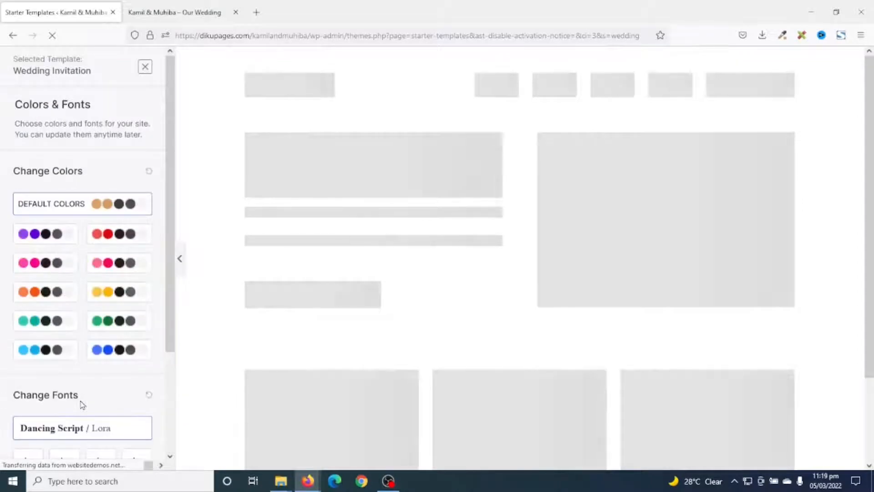
scroll(105, 363, down, 3)
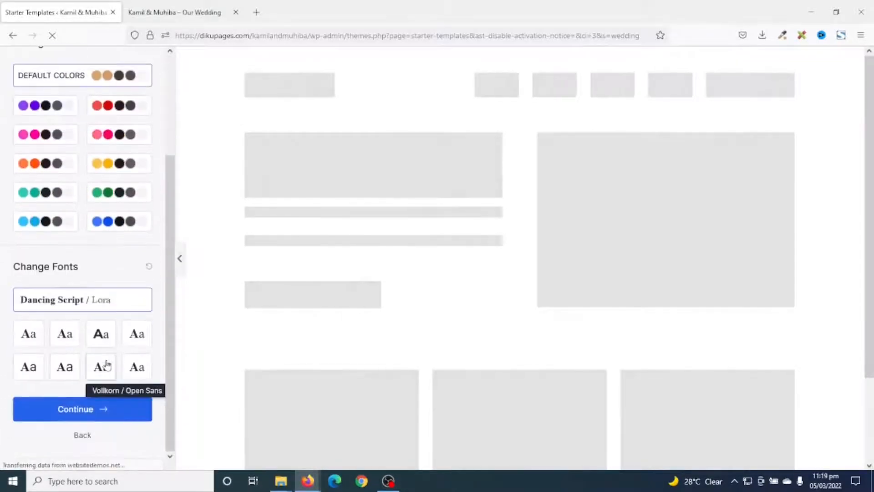
scroll(105, 364, up, 3)
scroll(62, 333, down, 3)
scroll(60, 332, up, 2)
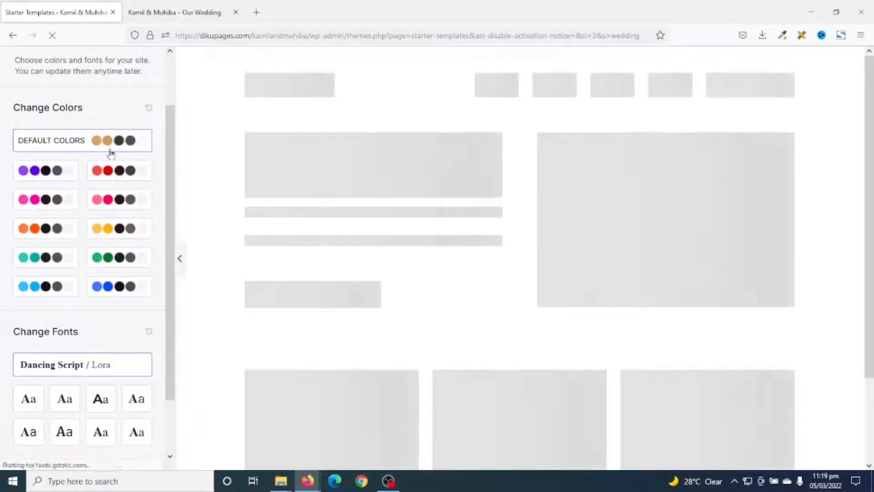
scroll(123, 179, down, 2)
scroll(124, 189, up, 3)
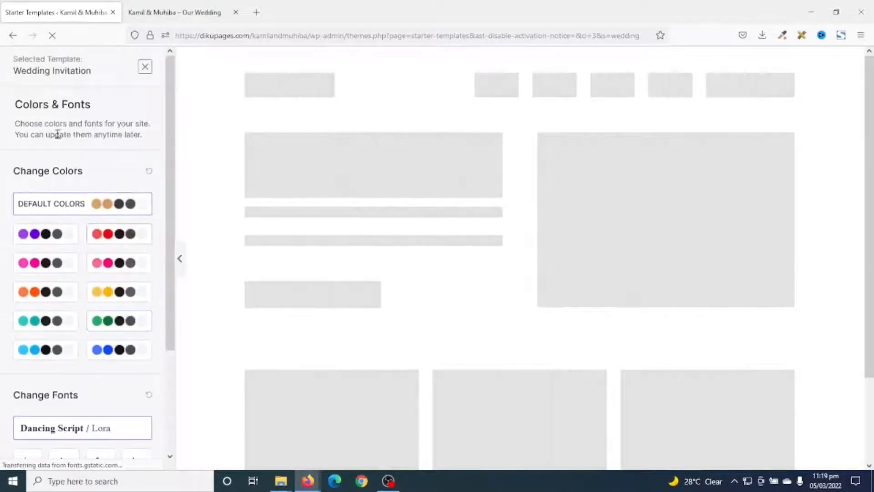
scroll(102, 227, down, 3)
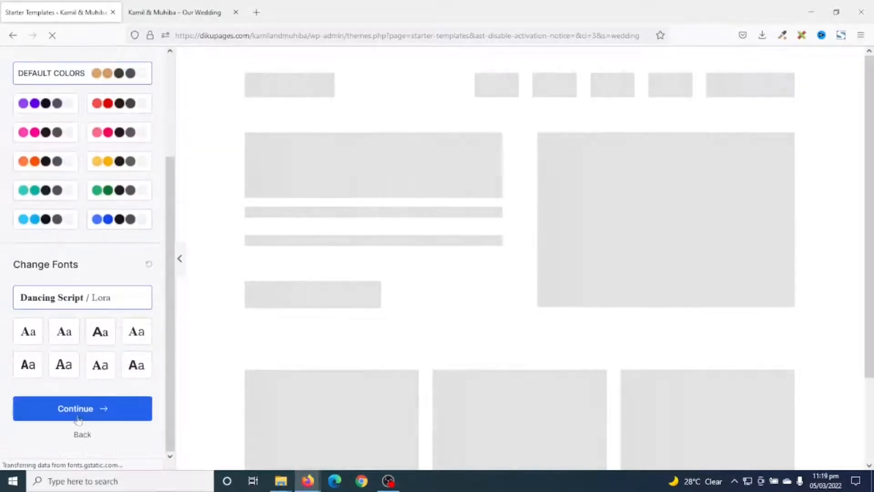
click(76, 409)
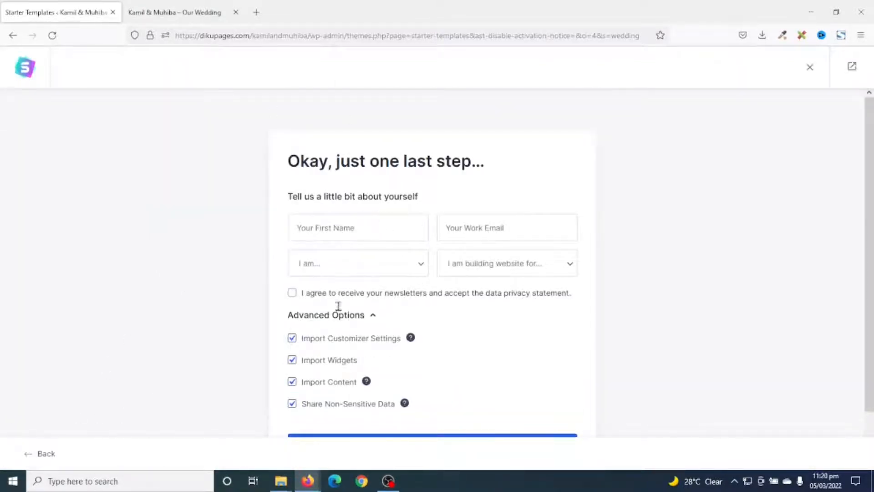
Enter the first name, set the experience level to Expert and the website's purpose to Myself/My Company, and submit to import the template
click(384, 230)
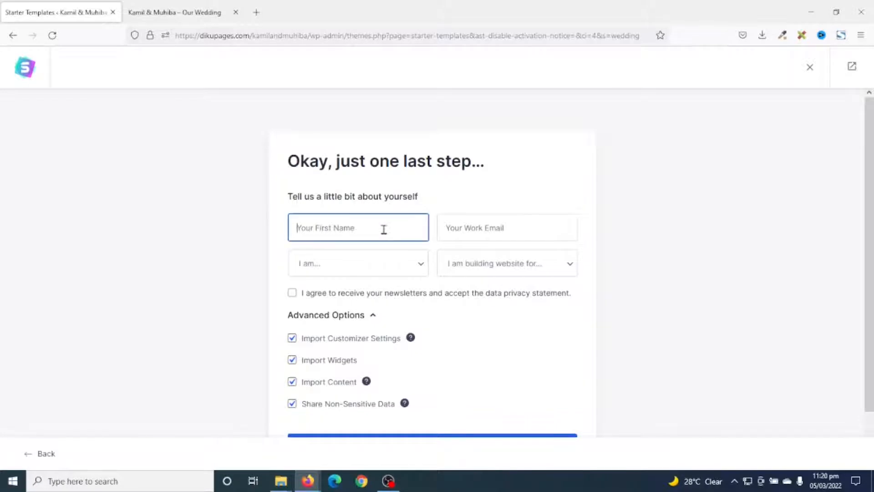
text(S)
click(514, 269)
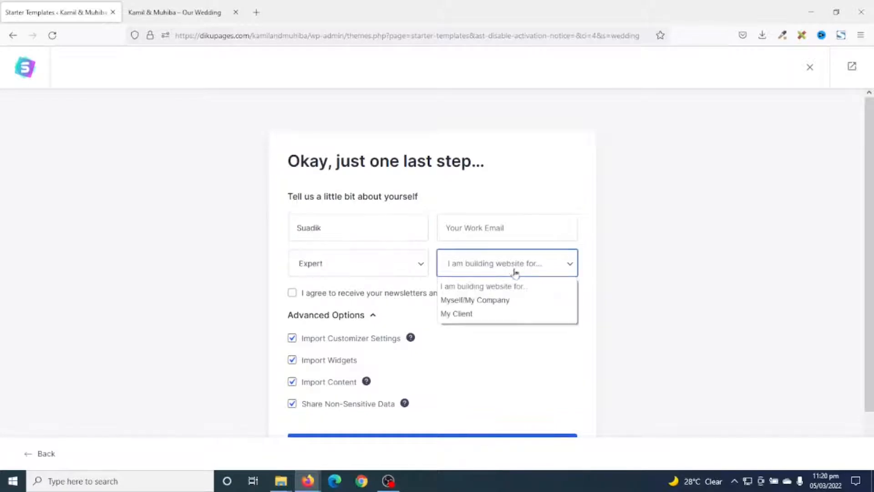
click(487, 300)
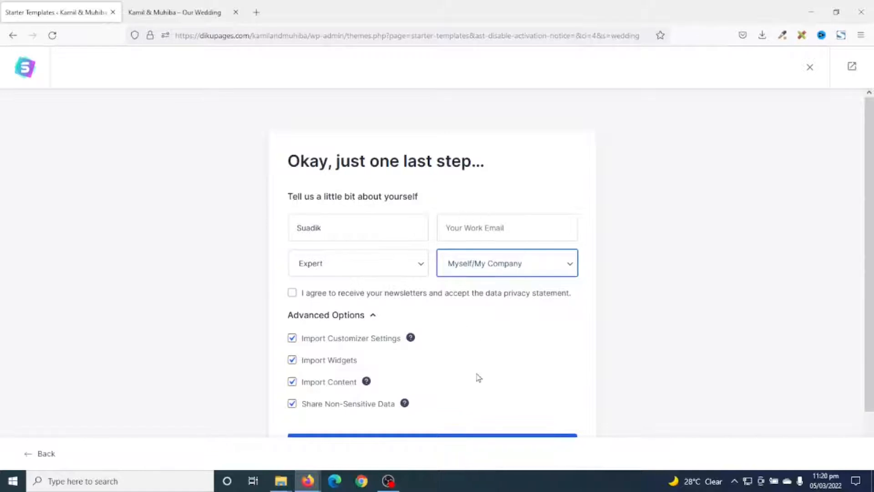
scroll(477, 376, down, 2)
click(416, 396)
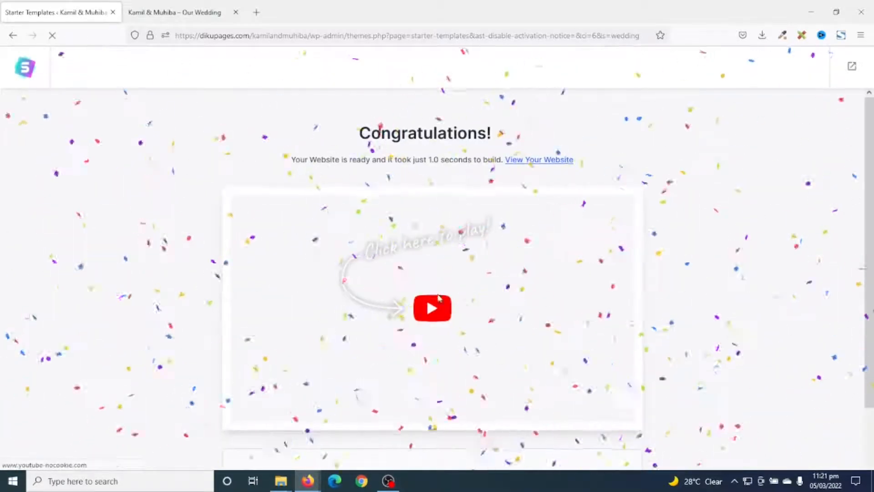
View the newly built website and look over its front page from the hero to the ceremony and reception details
scroll(617, 345, down, 3)
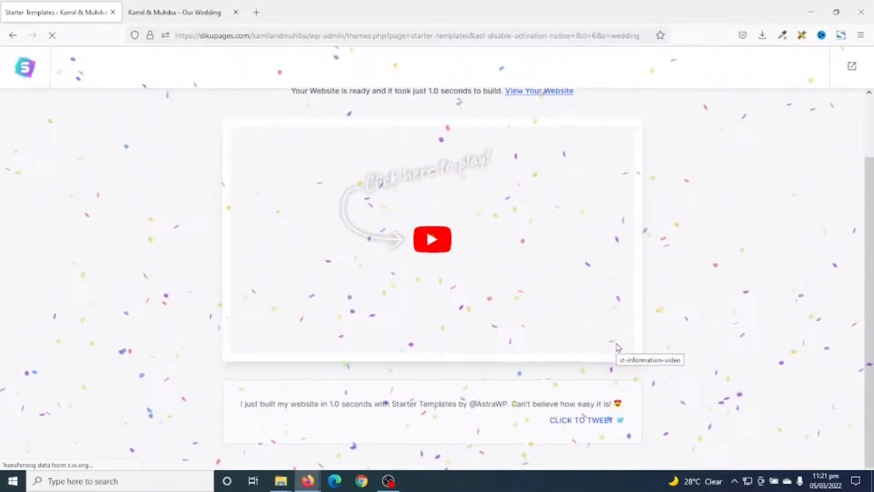
scroll(616, 345, up, 3)
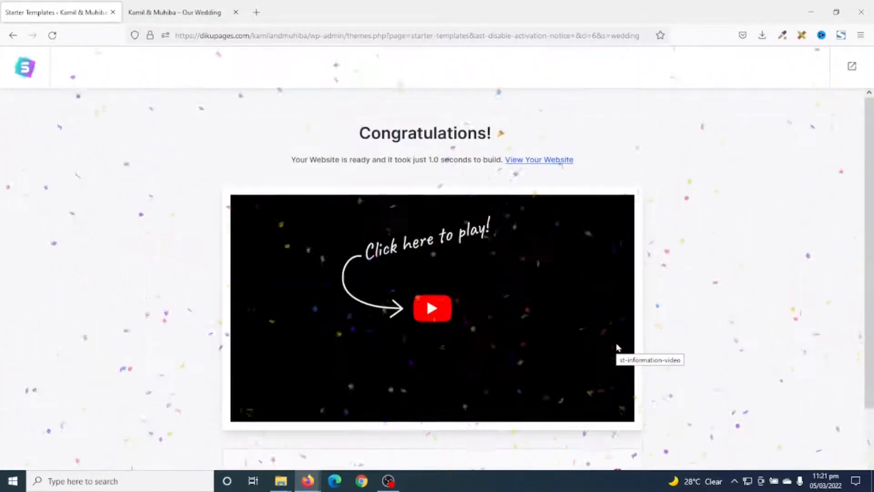
click(543, 160)
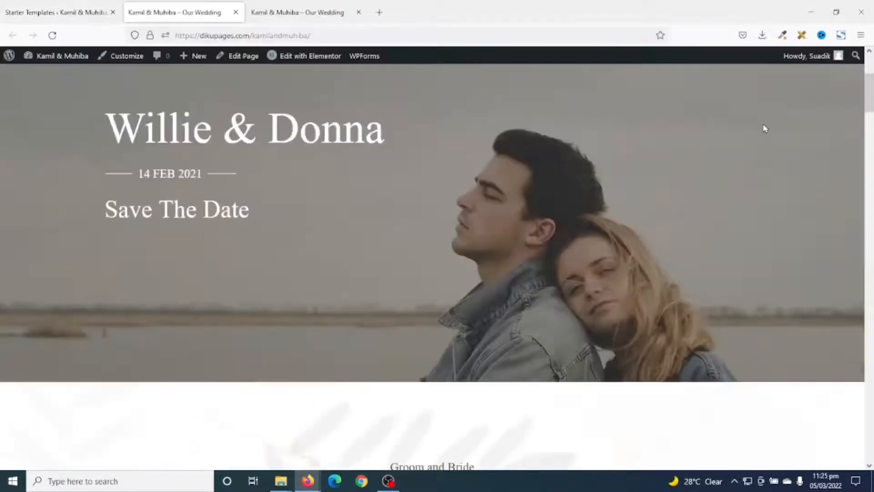
scroll(767, 123, up, 3)
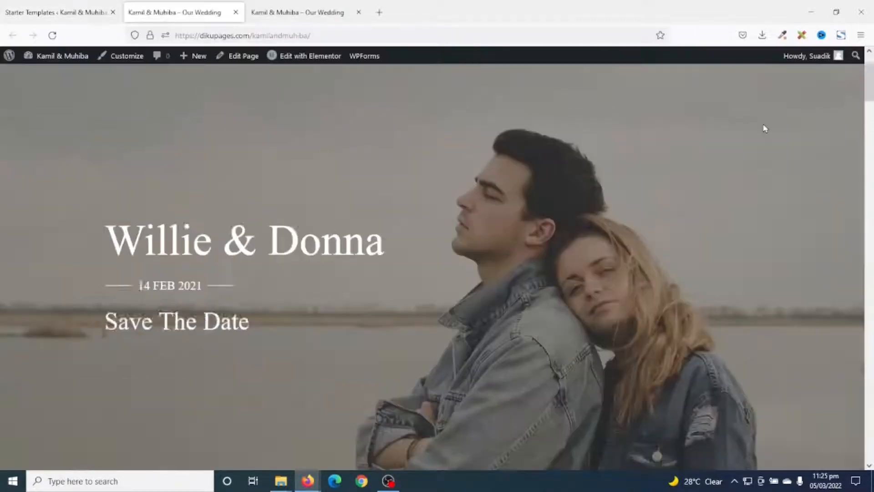
scroll(782, 123, down, 6)
scroll(780, 129, down, 15)
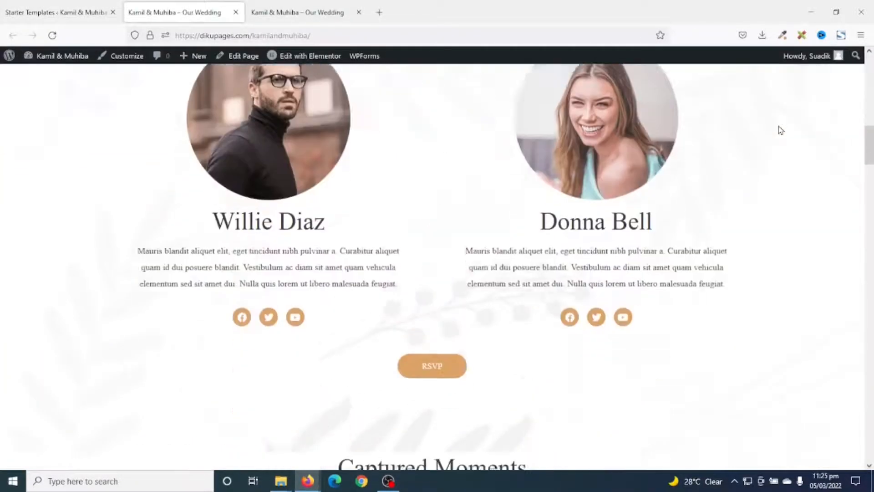
scroll(778, 137, down, 20)
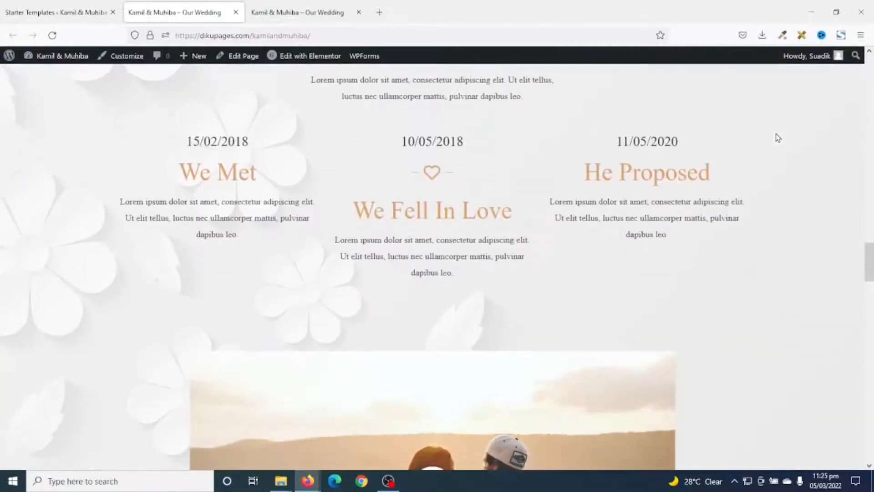
scroll(775, 136, down, 10)
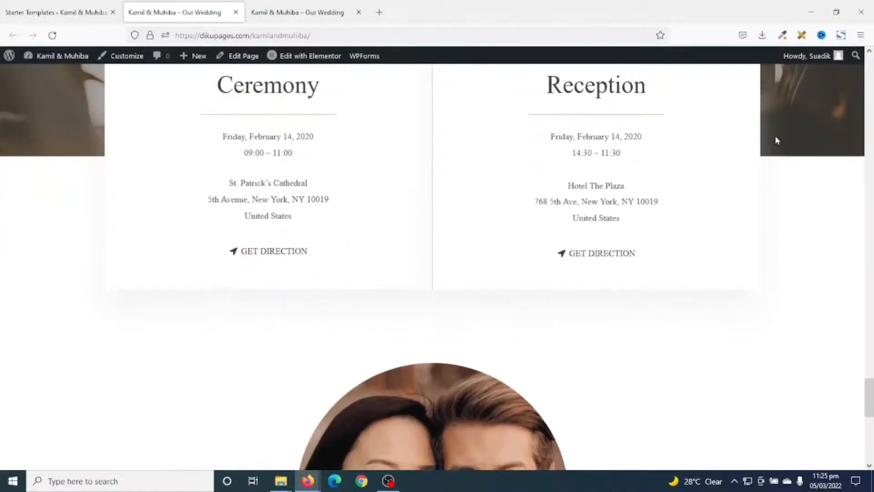
scroll(776, 142, up, 5)
scroll(776, 142, up, 20)
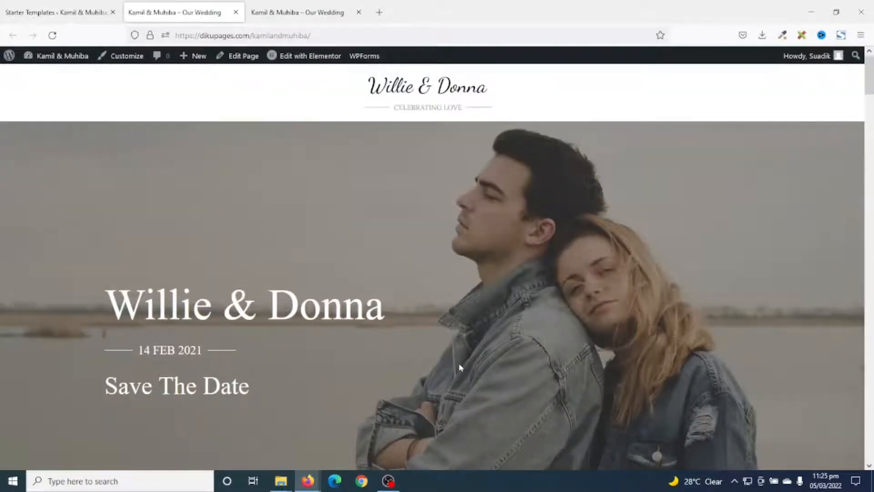
scroll(459, 367, down, 3)
scroll(459, 364, up, 3)
Open the home page in the Elementor editor and close the two other browser tabs
click(309, 57)
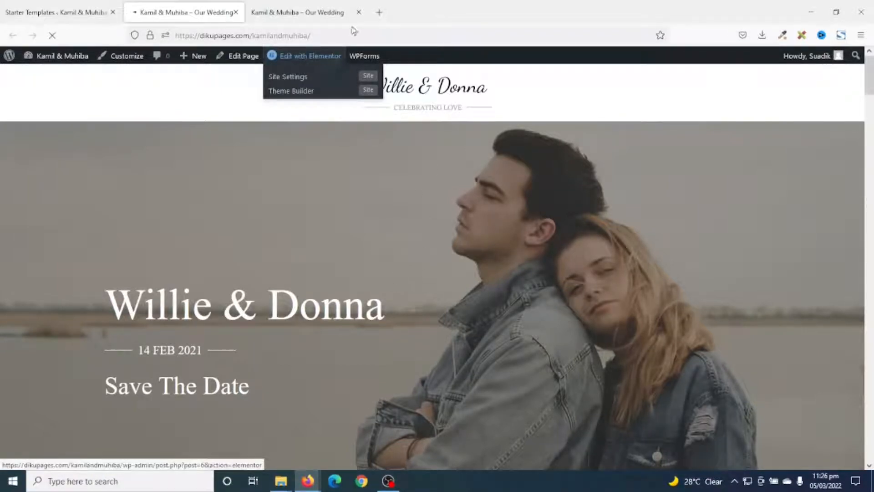
click(359, 12)
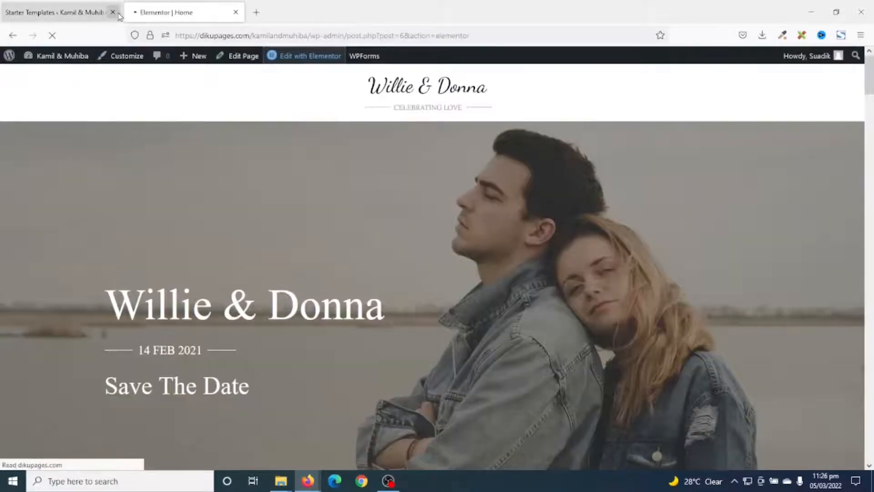
click(113, 12)
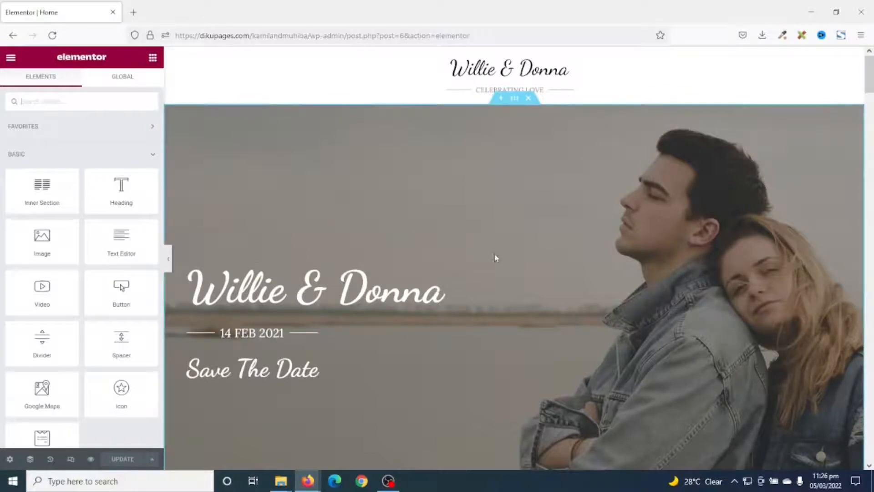
Open the hero section's background style settings and bring up the media chooser for its background image
scroll(491, 390, down, 4)
scroll(491, 390, up, 4)
scroll(642, 308, down, 5)
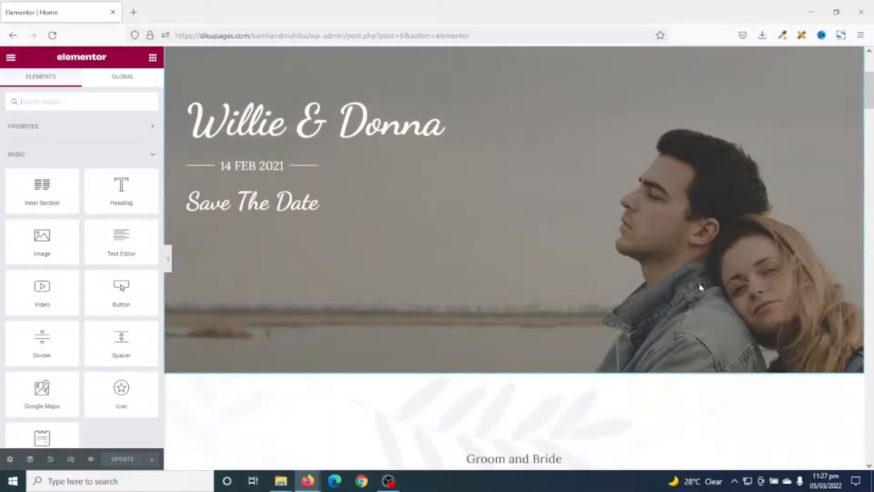
scroll(642, 308, down, 10)
scroll(642, 306, up, 8)
scroll(647, 286, up, 7)
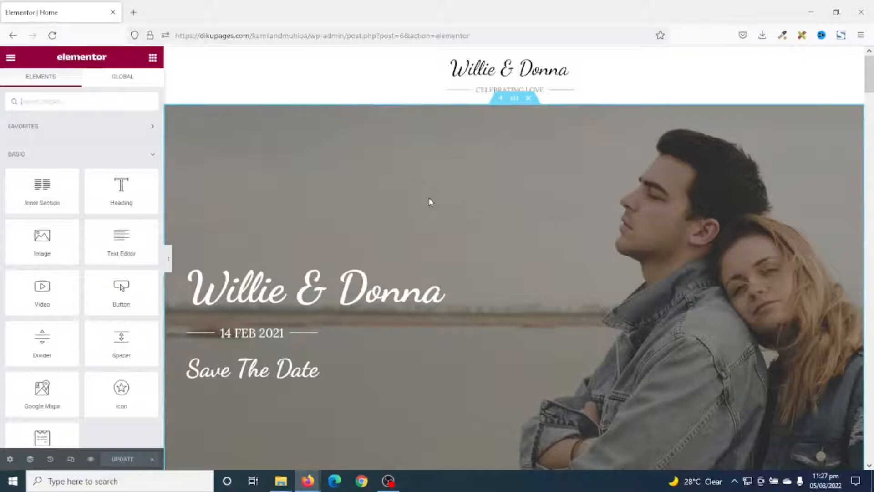
click(514, 100)
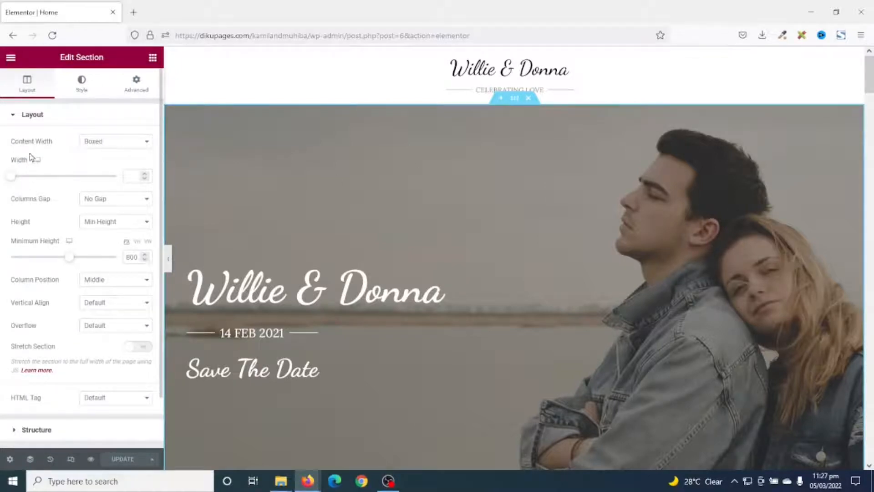
click(83, 86)
mouse_move(72, 242)
click(78, 271)
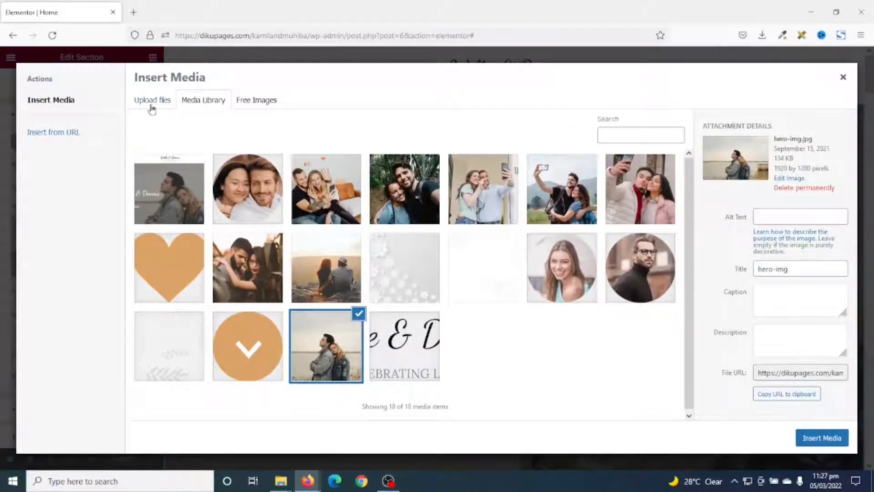
Upload the hero image from the wedding folder and insert it as the hero section's background
click(152, 106)
click(514, 265)
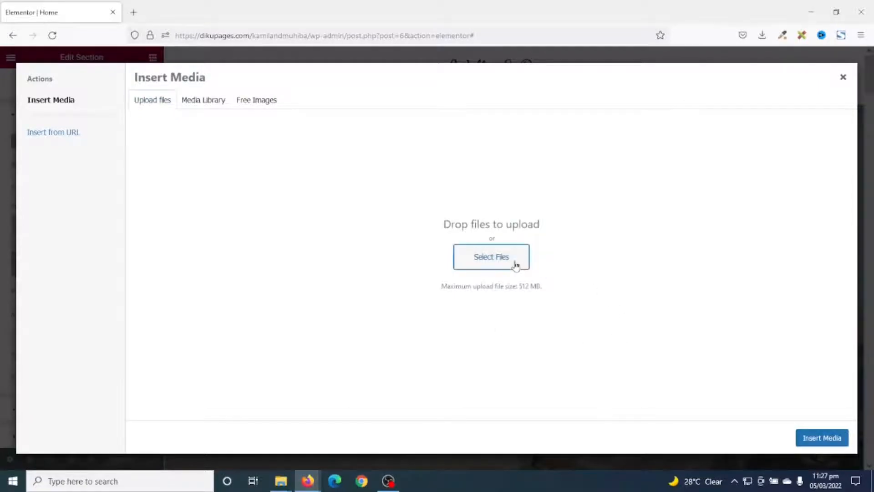
click(677, 233)
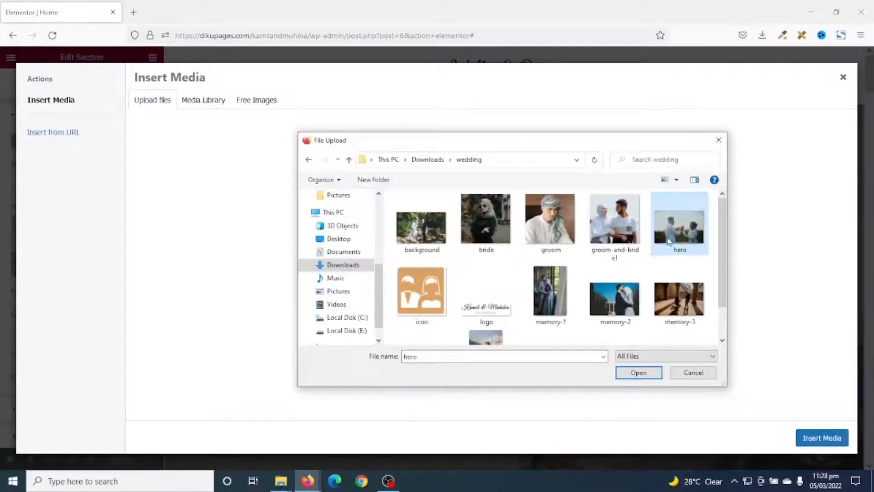
click(640, 376)
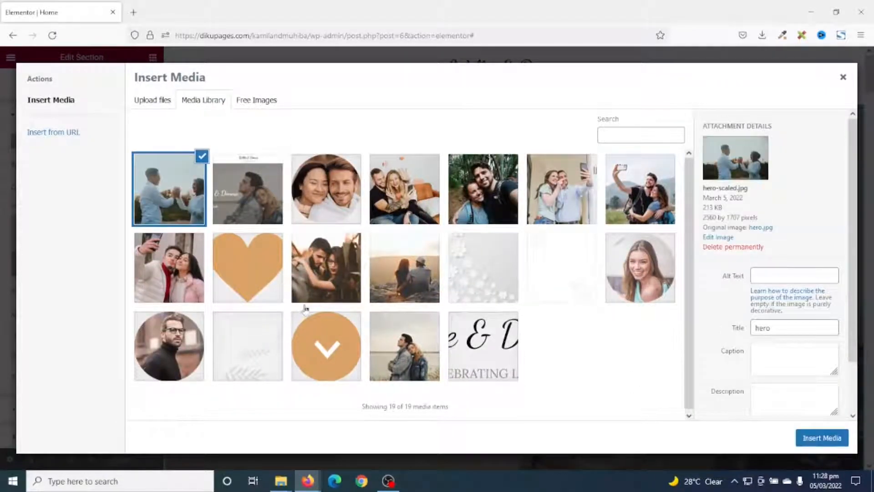
click(836, 440)
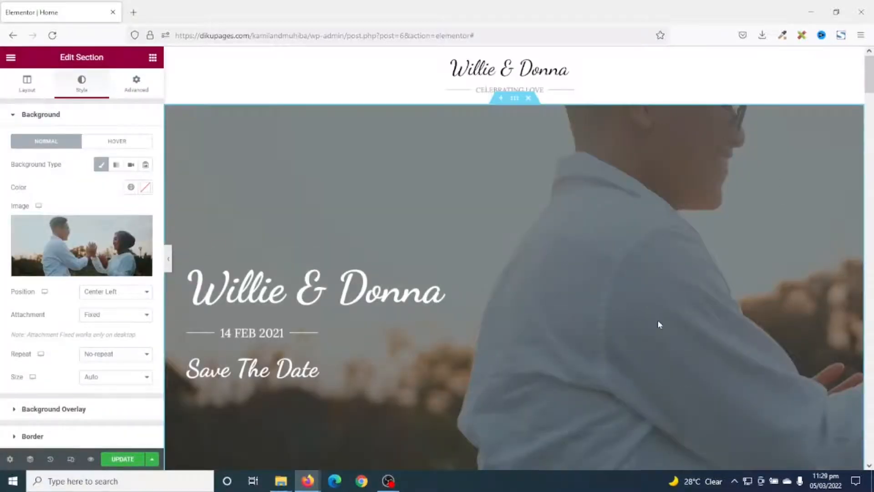
Set the hero background image's position to Center Center and its size to Cover
scroll(860, 258, down, 5)
scroll(860, 258, up, 5)
click(124, 293)
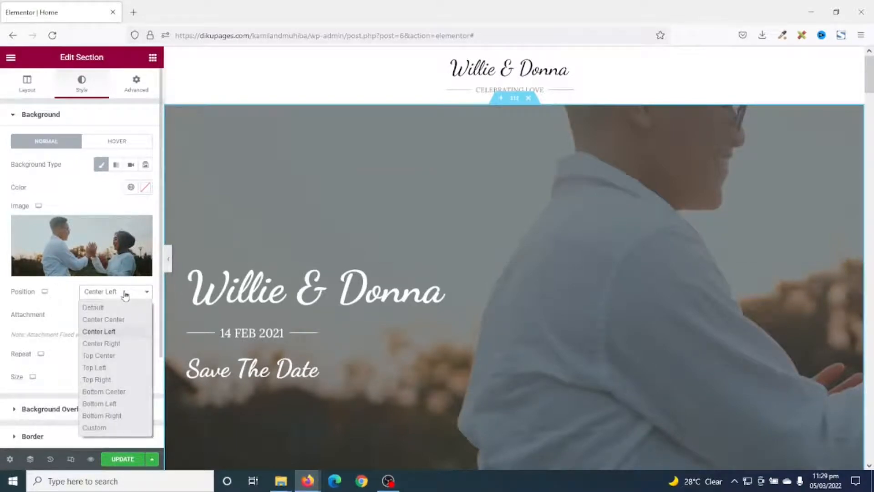
click(118, 320)
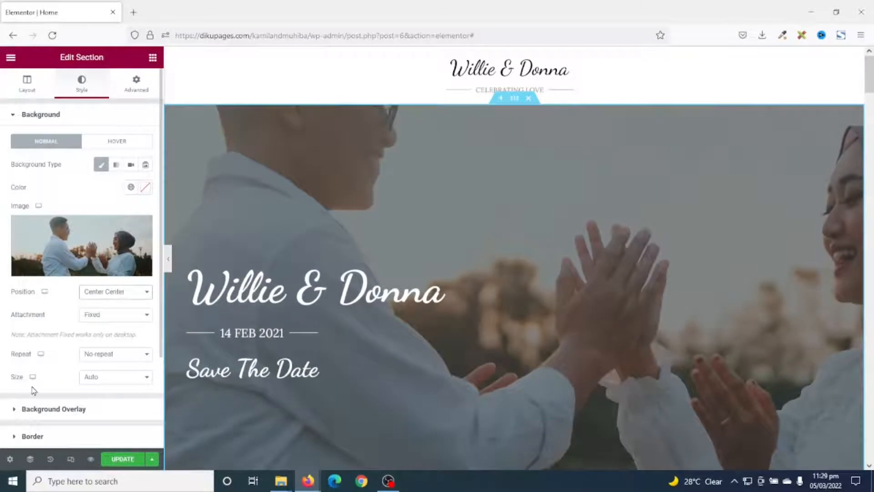
click(125, 378)
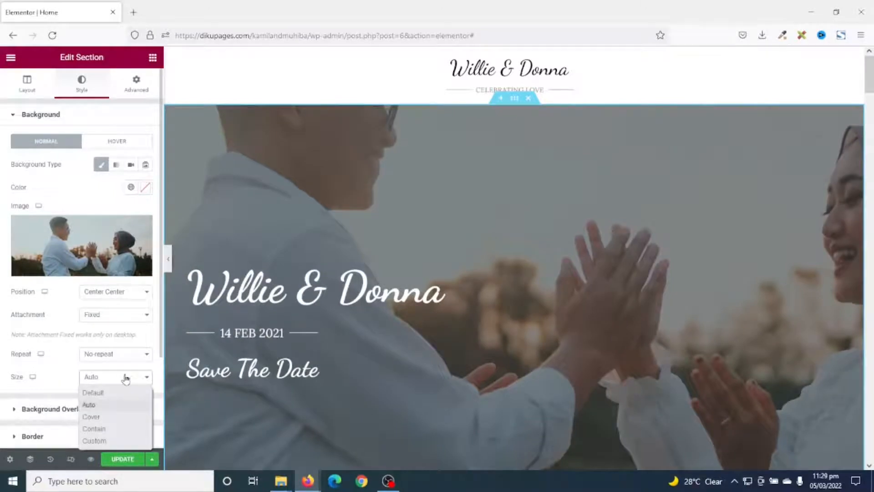
click(108, 416)
scroll(849, 270, down, 5)
scroll(850, 270, up, 5)
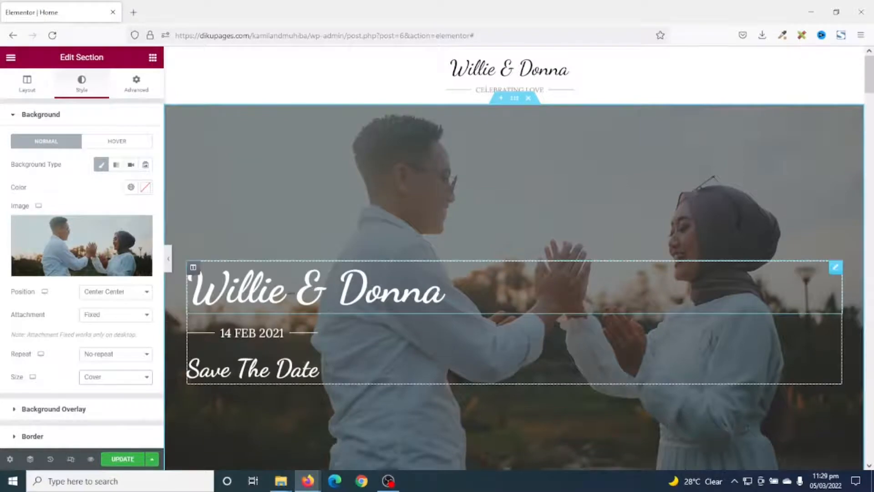
Replace the hero heading with the first names of the groom and bride, joined by an ampersand
click(290, 289)
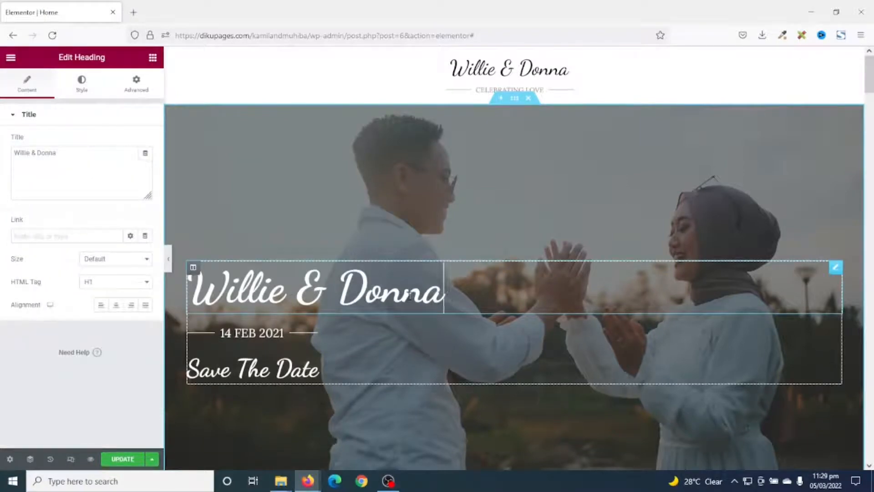
drag(447, 298, 176, 299)
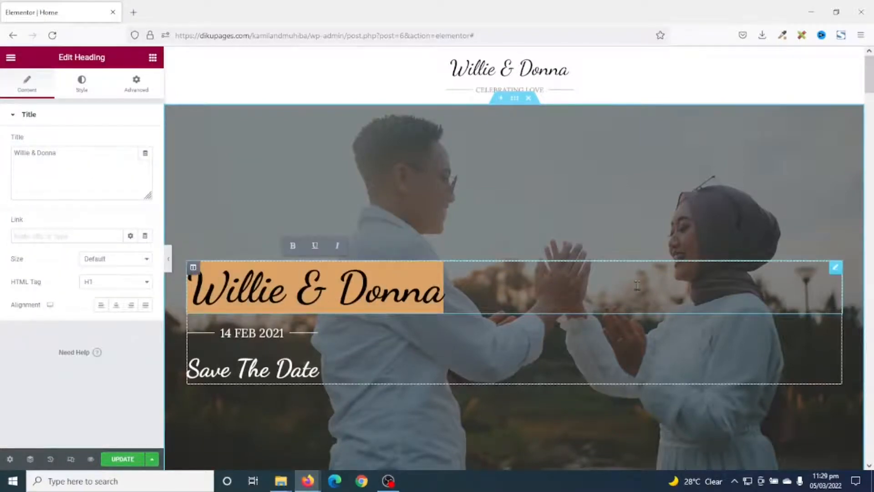
text(Kamil)
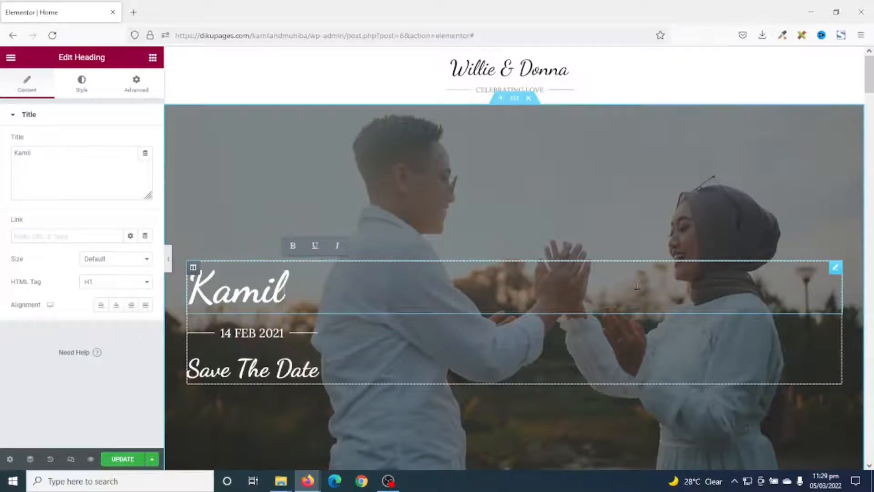
text( &)
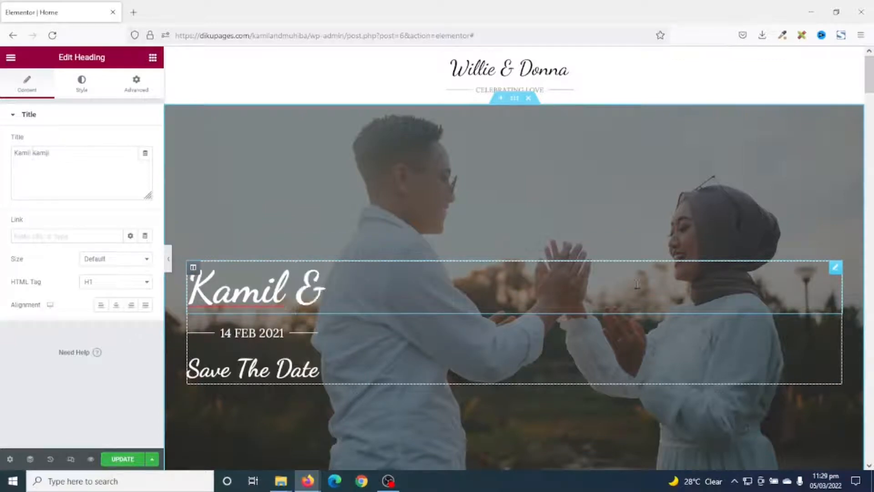
text( Muhiba)
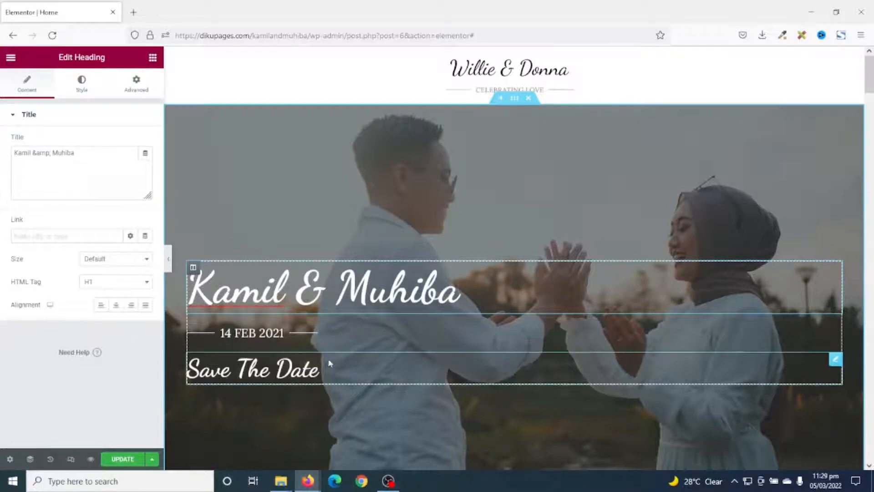
Change the text of the date divider under the hero heading to 24 MARCH 2022
click(263, 337)
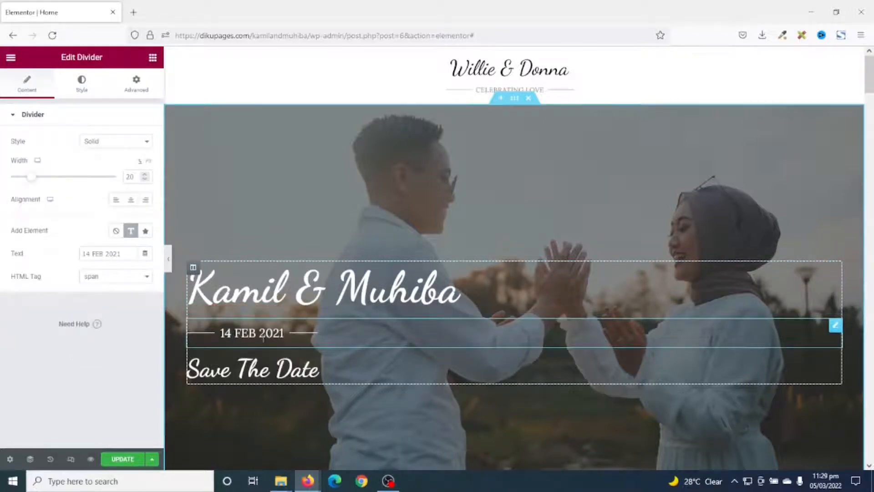
drag(284, 333, 226, 334)
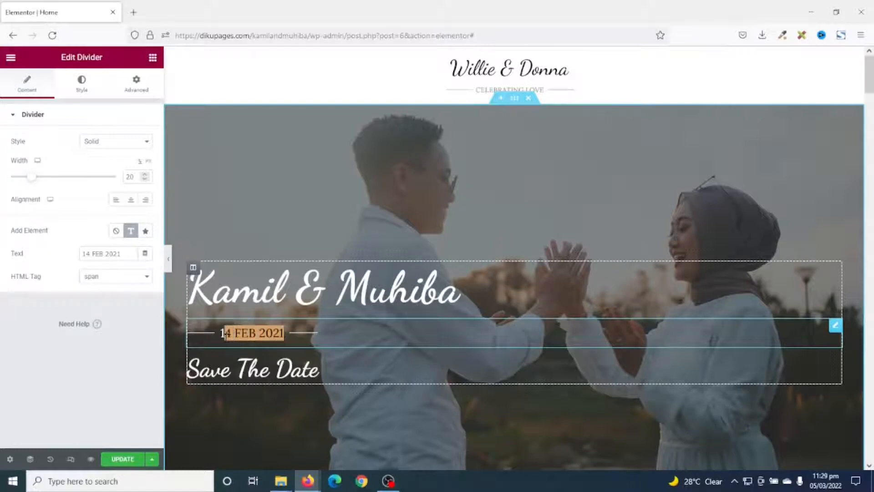
drag(123, 254, 2, 279)
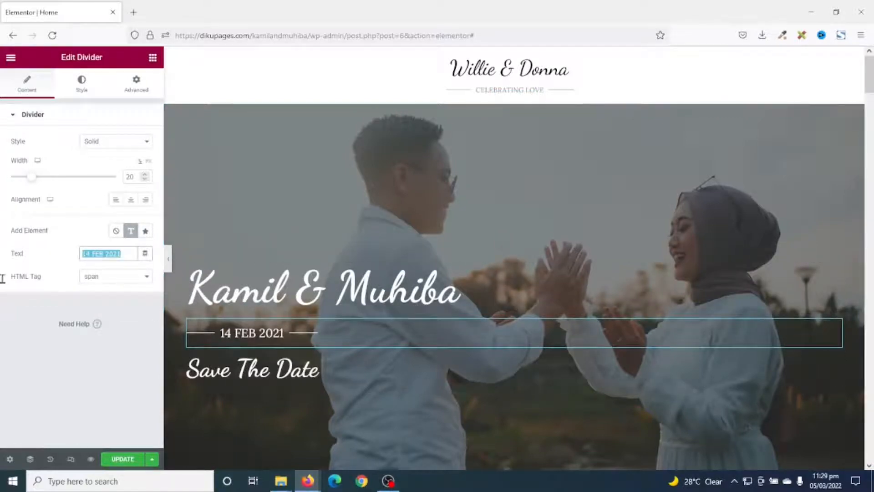
text(24 MARCH 2022)
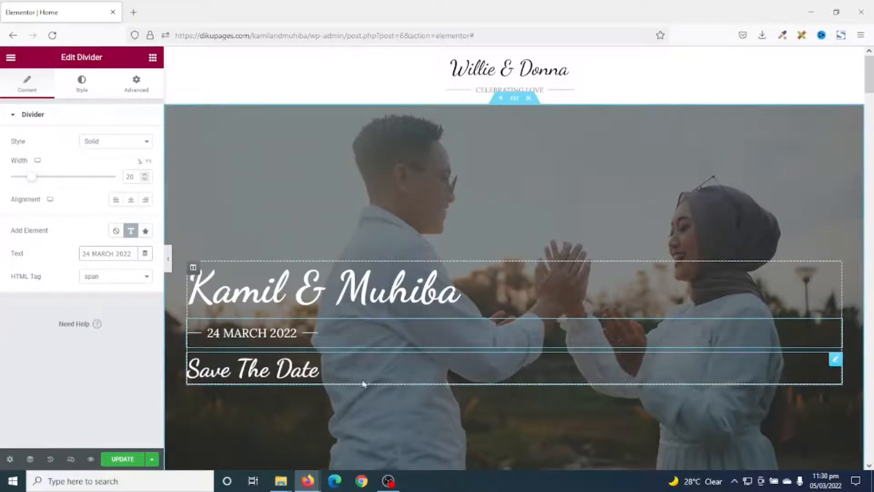
Open the groom's portrait in the Groom And Bride section for editing and bring up its media chooser
scroll(253, 357, down, 1)
scroll(355, 390, down, 8)
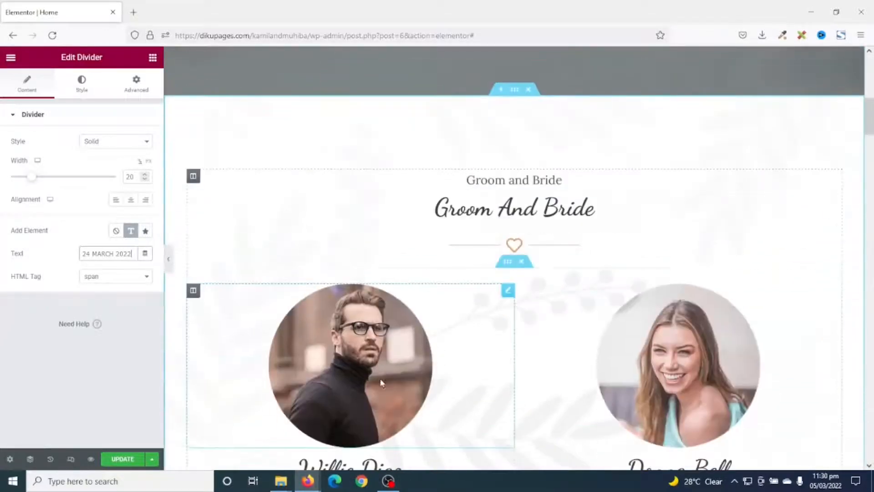
scroll(522, 348, down, 2)
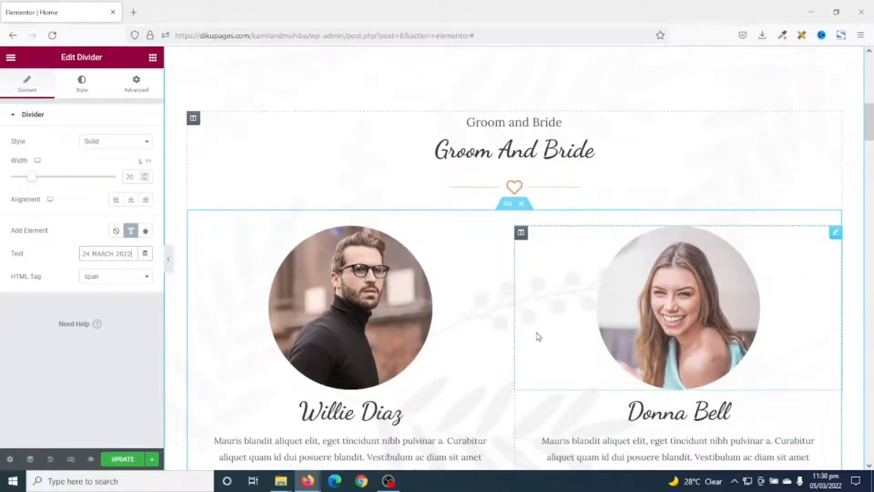
scroll(540, 333, down, 2)
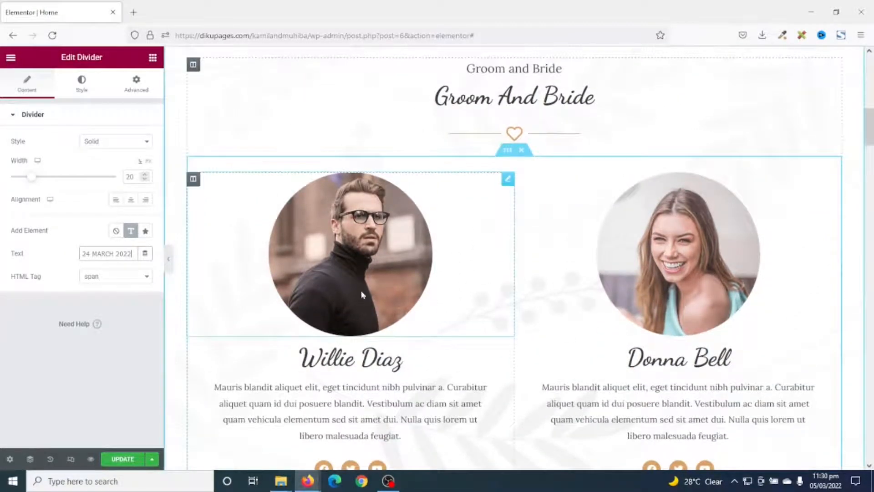
click(506, 182)
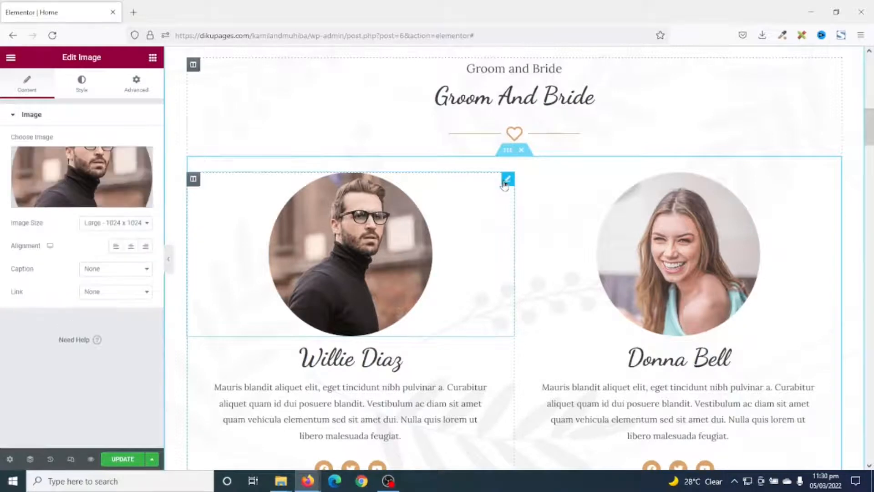
click(63, 175)
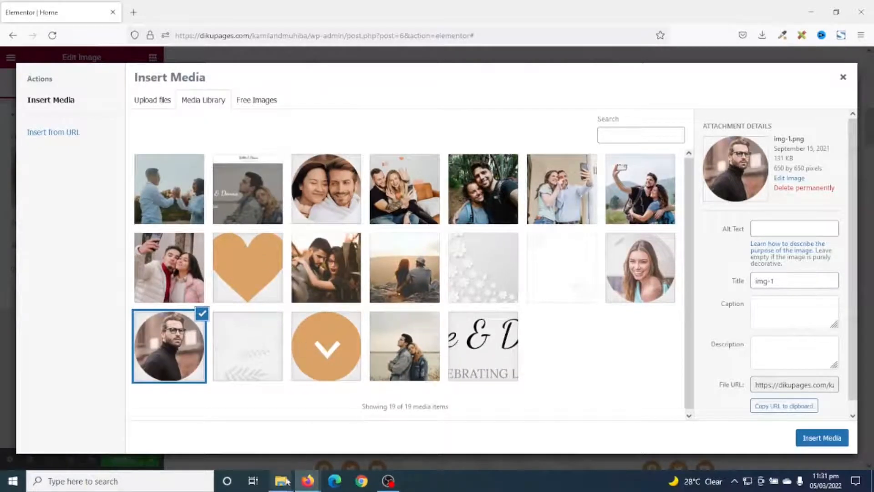
Upload all images from the wedding folder except hero to the media library
mouse_move(285, 488)
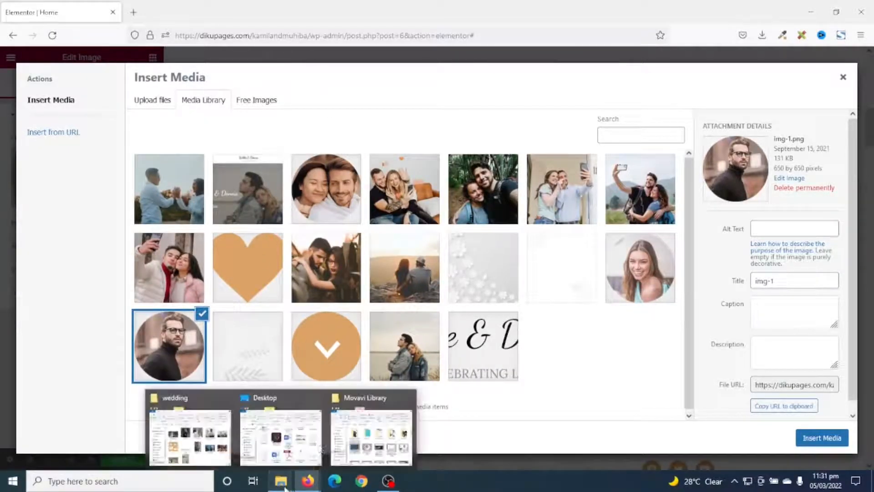
click(161, 437)
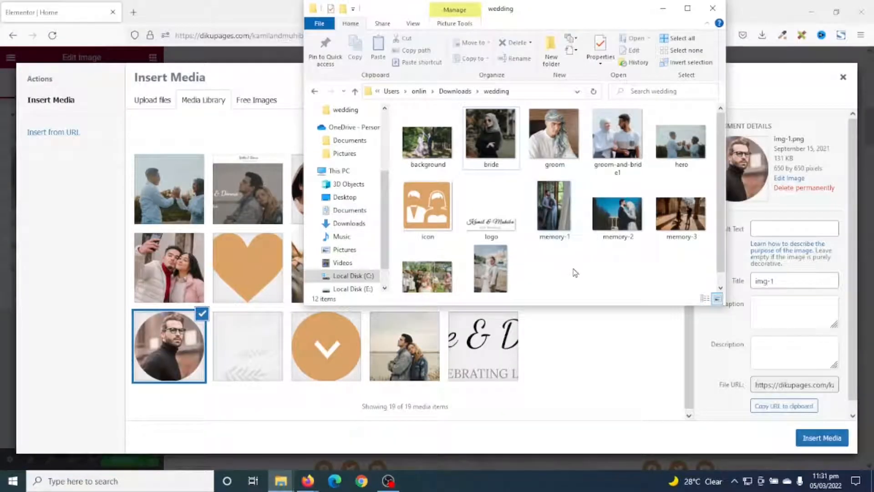
key(ctrl+a)
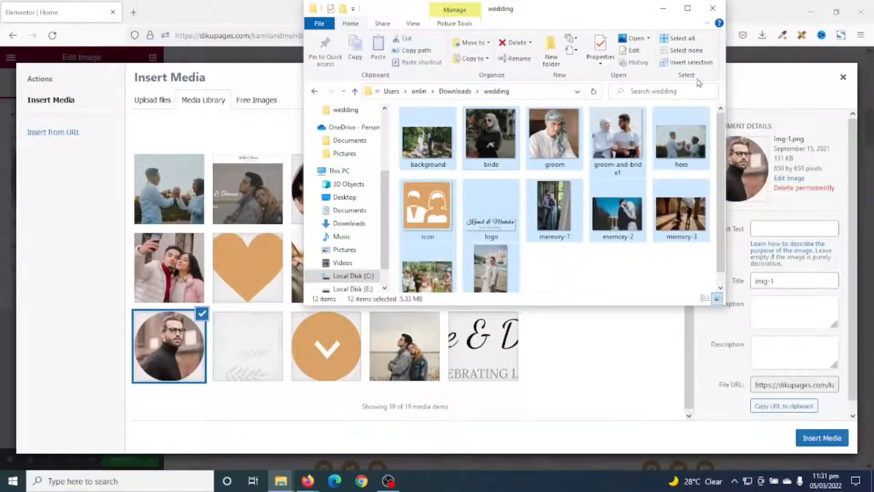
ctrl+click(684, 147)
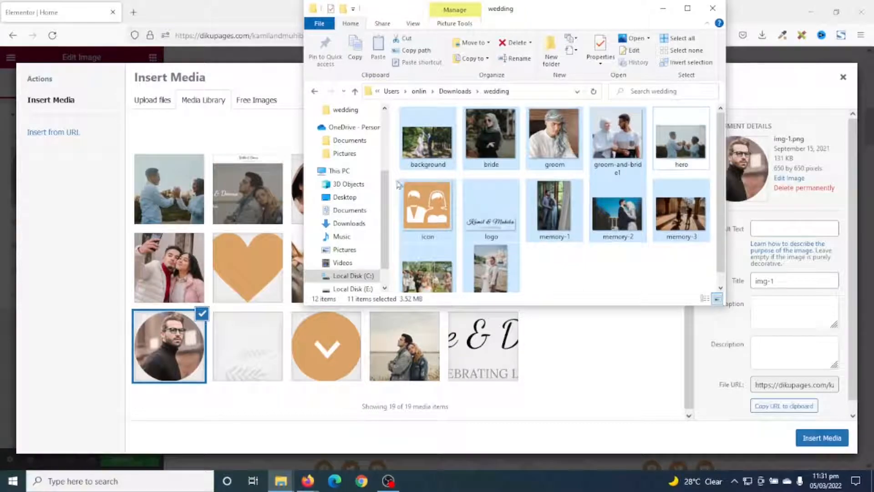
drag(448, 139, 229, 259)
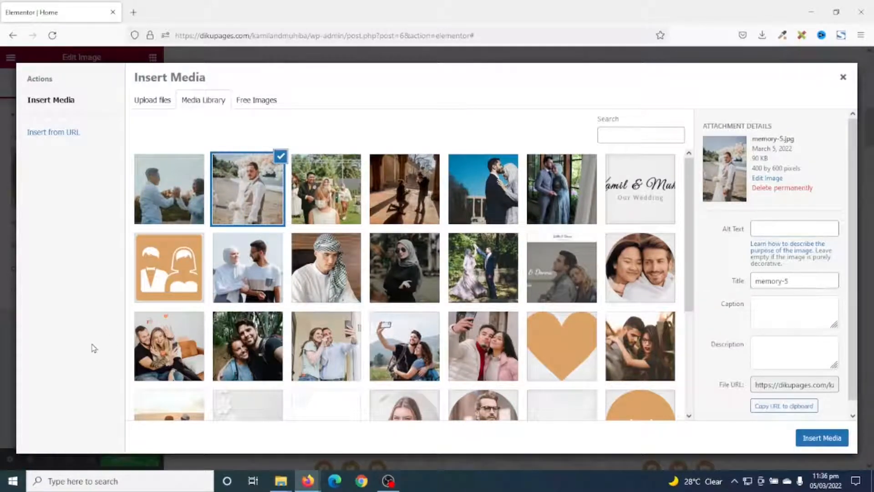
Insert groom.jpg from the media library as the groom's portrait
click(320, 269)
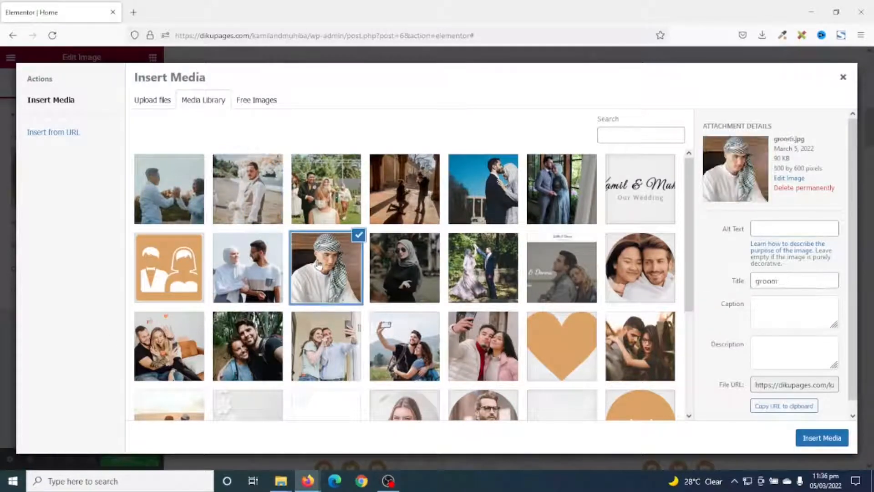
click(823, 441)
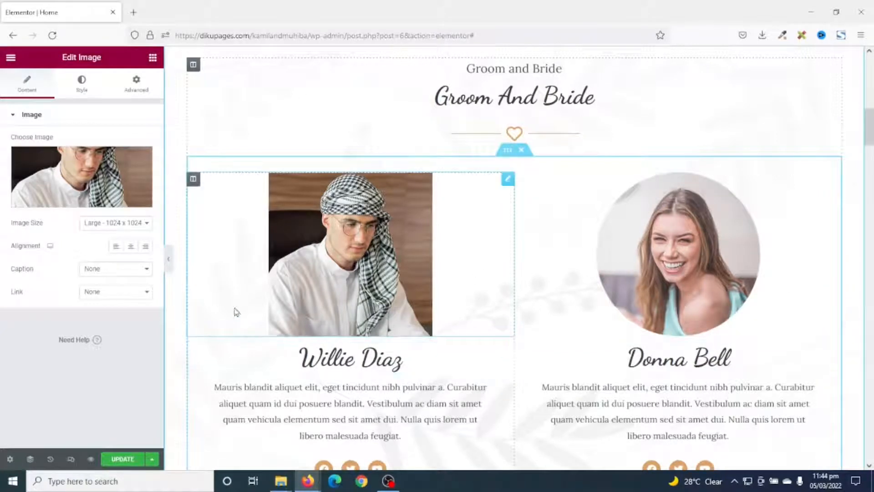
Add an Image Box widget above the groom's portrait in the Groom And Bride section
click(153, 57)
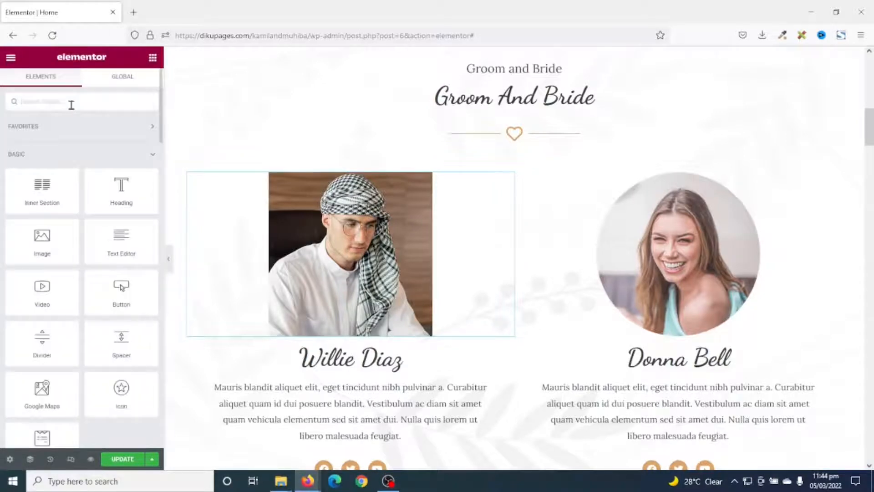
text(image)
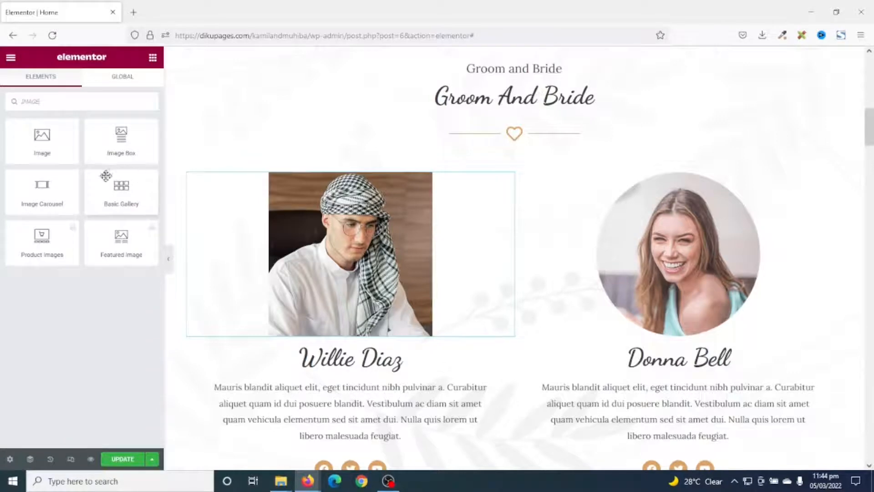
drag(108, 141, 263, 183)
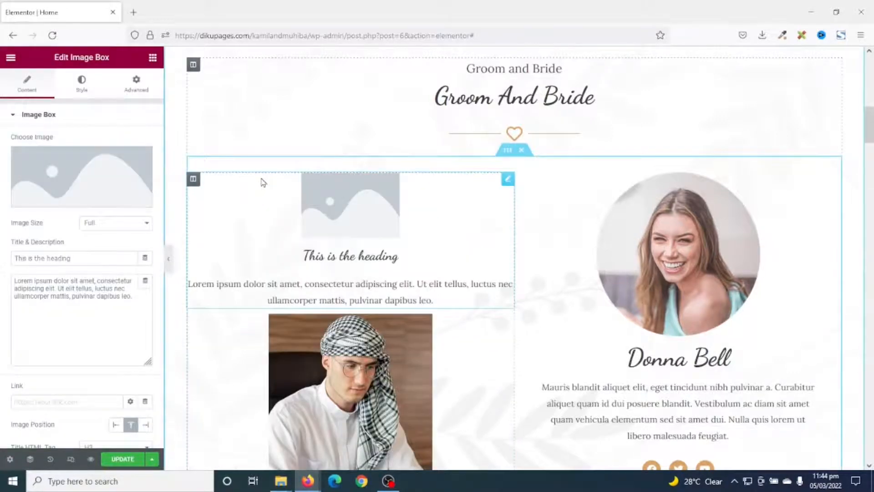
Set the new image box's picture to the groom's photo from the media library
click(60, 168)
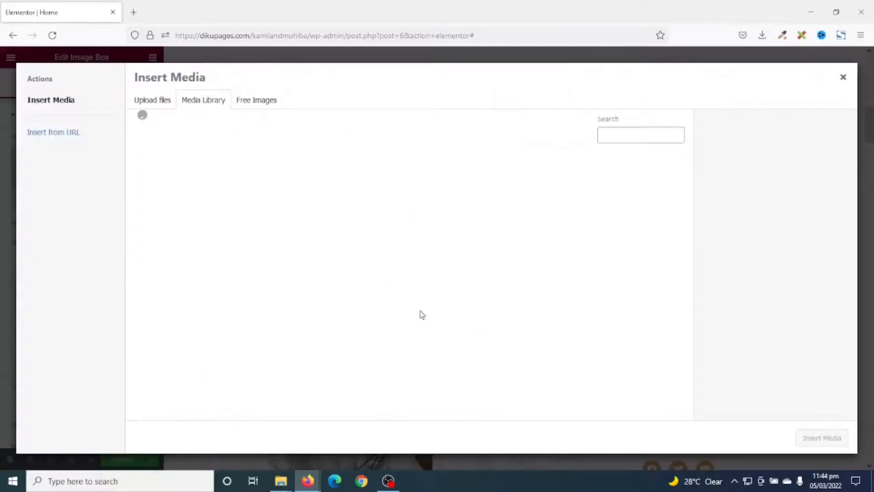
scroll(482, 350, down, 2)
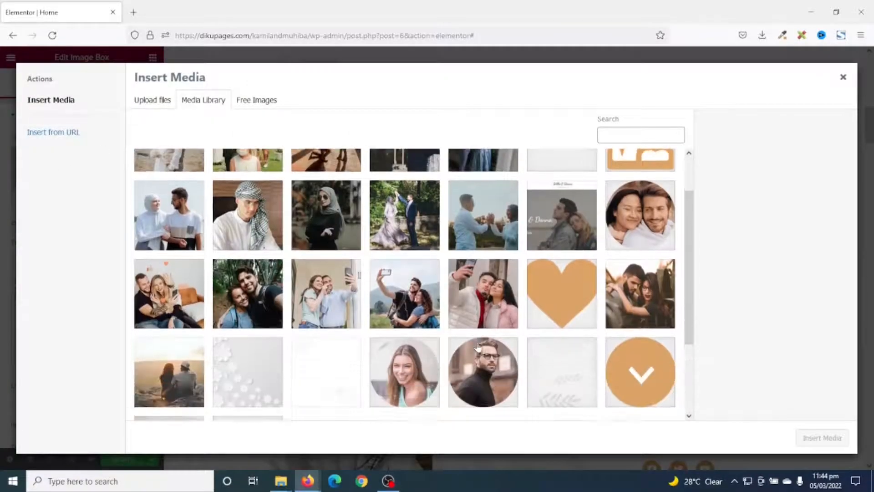
click(268, 183)
click(822, 438)
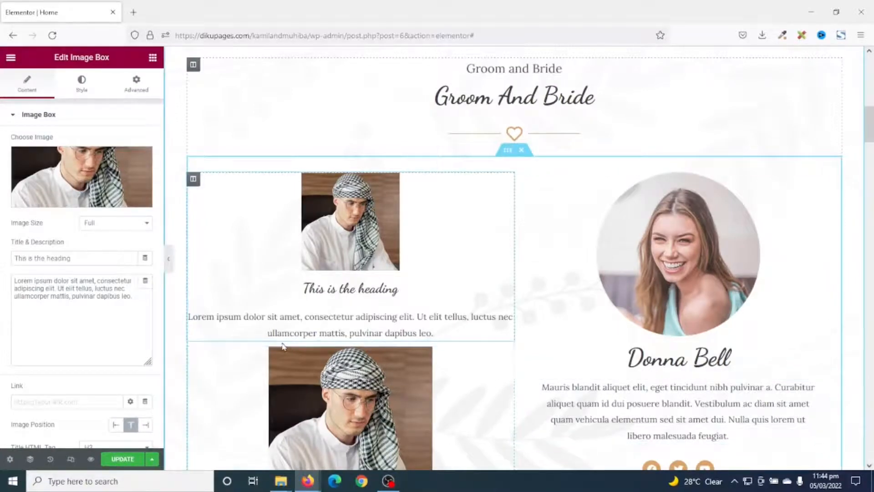
Style the groom's image box picture with a width of 50% and a border radius of 100%
click(80, 82)
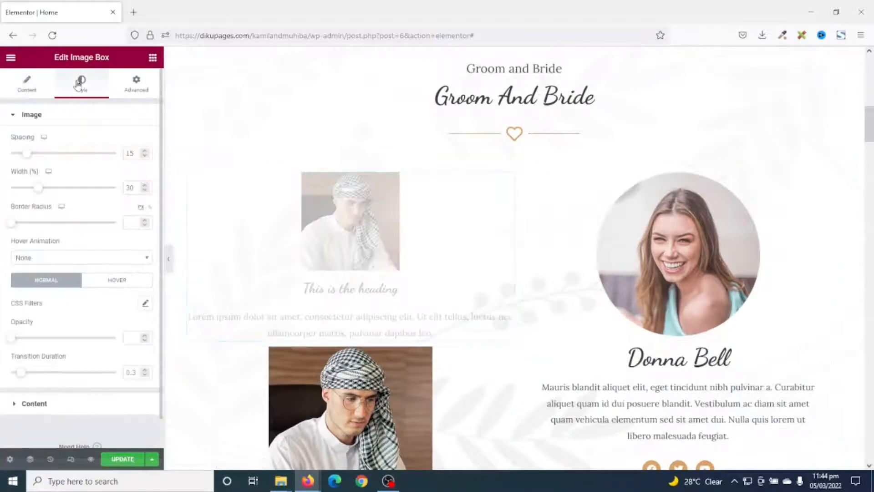
drag(40, 191, 63, 193)
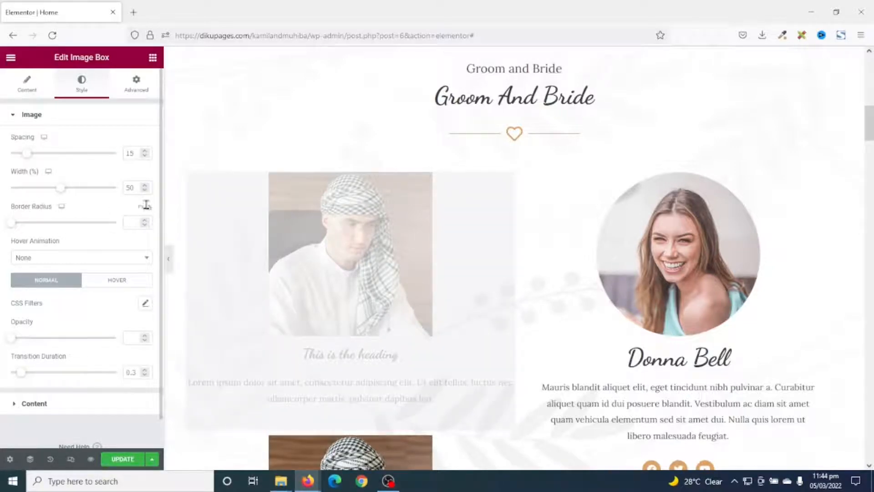
drag(14, 223, 123, 228)
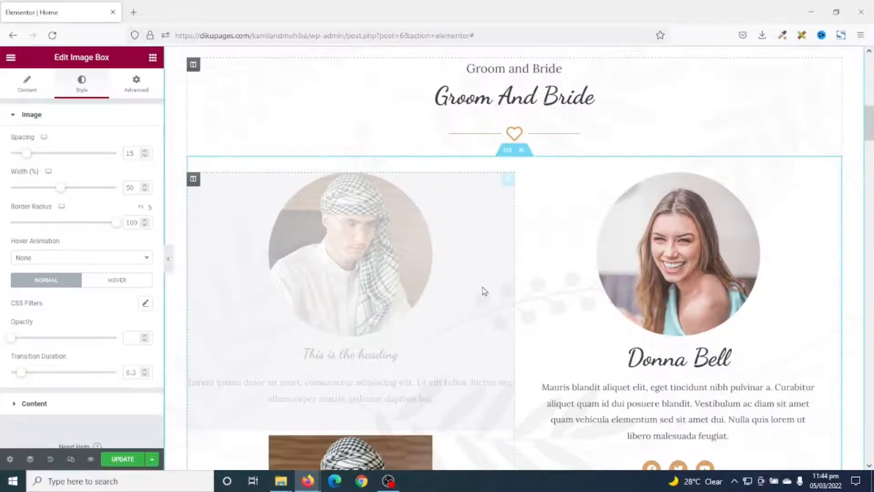
scroll(485, 290, down, 2)
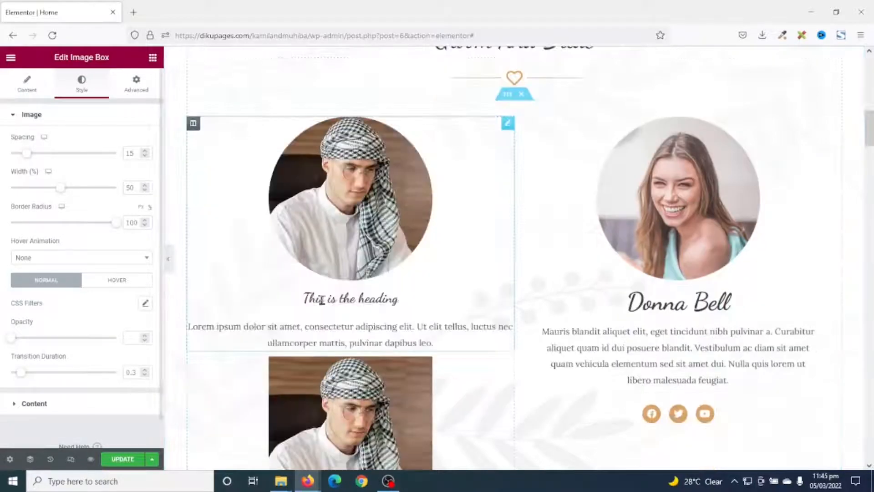
Replace the image box's title with the groom's full name and its description with Groom
click(25, 88)
drag(98, 258, 1, 249)
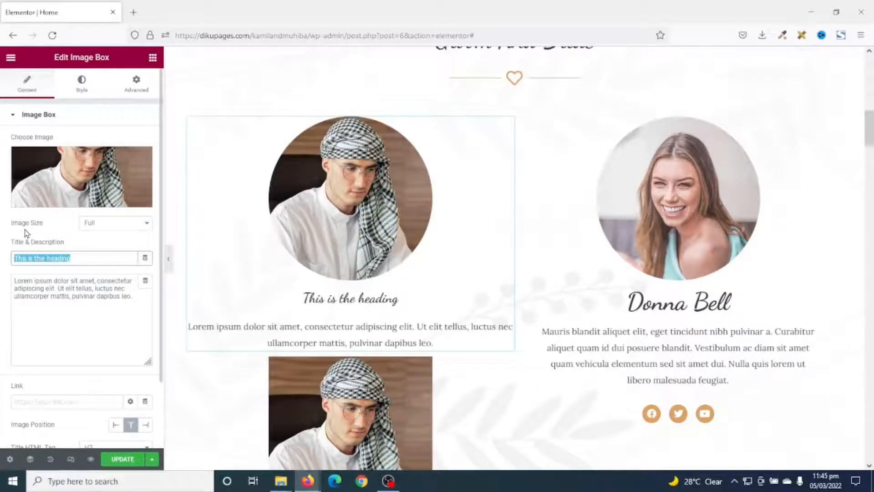
drag(142, 298, 2, 259)
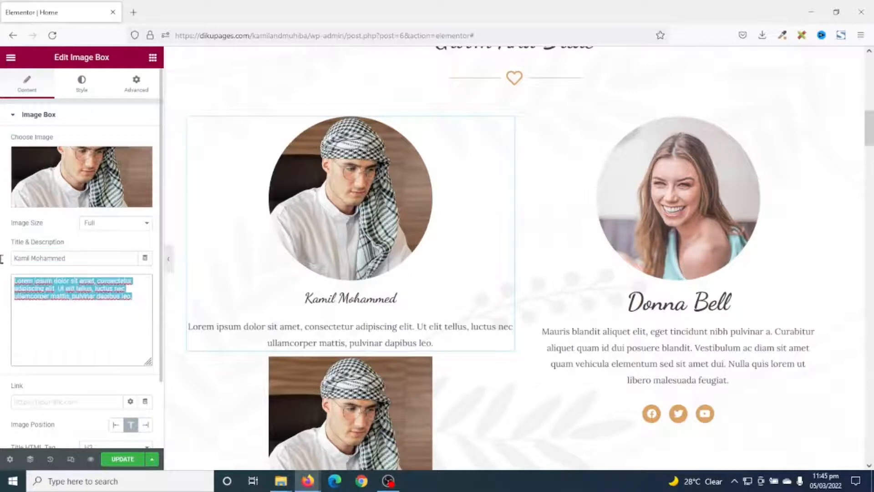
text(Groom)
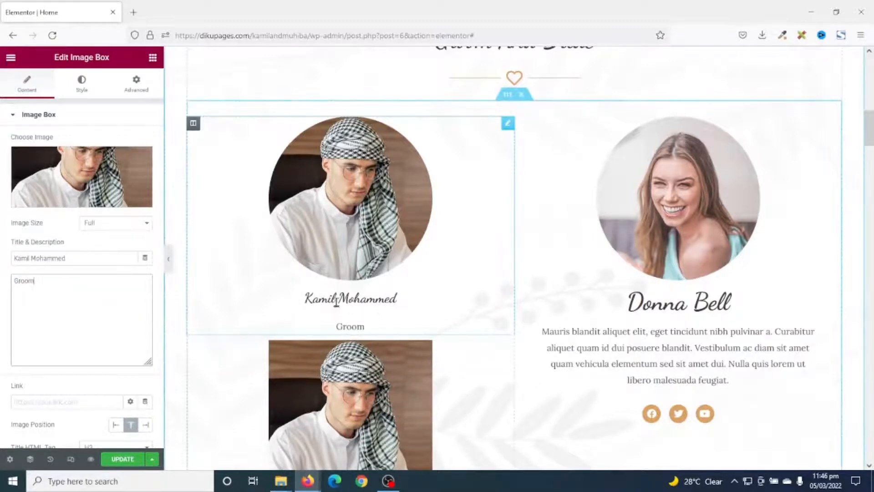
Set the typography size of the groom's image box title to 45 px
scroll(329, 278, down, 1)
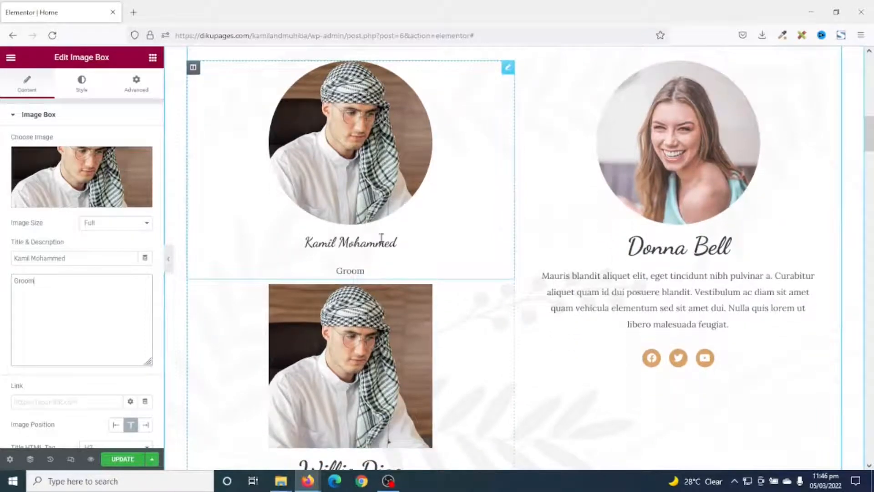
scroll(382, 238, down, 1)
scroll(349, 236, up, 1)
scroll(362, 241, up, 3)
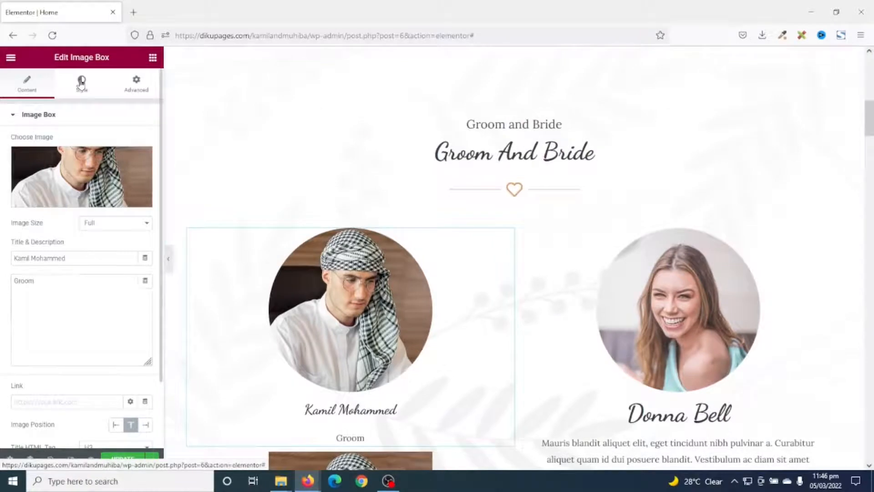
click(81, 82)
click(35, 403)
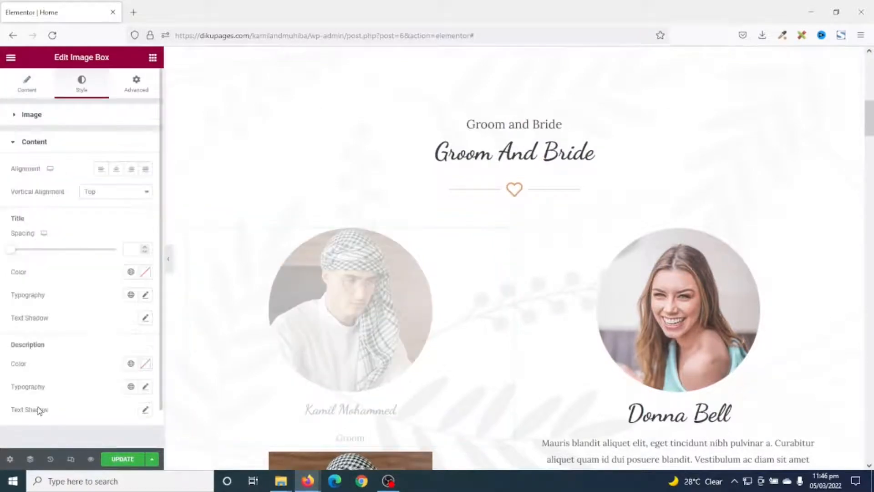
click(146, 295)
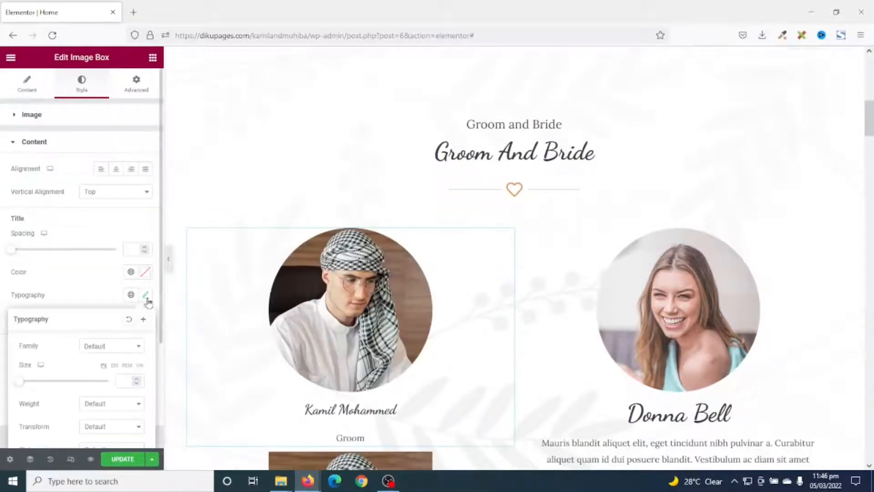
drag(20, 387, 40, 382)
click(136, 384)
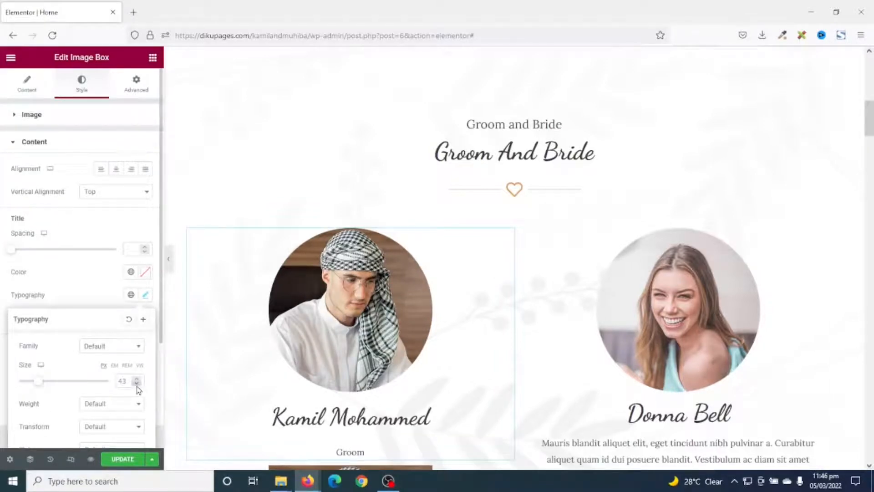
click(136, 384)
click(136, 383)
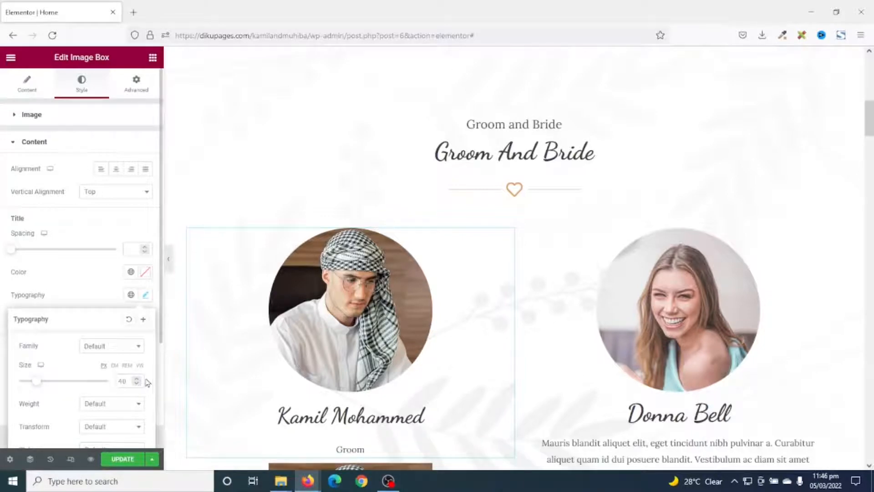
click(137, 378)
click(137, 379)
click(137, 378)
click(137, 378)
click(137, 378)
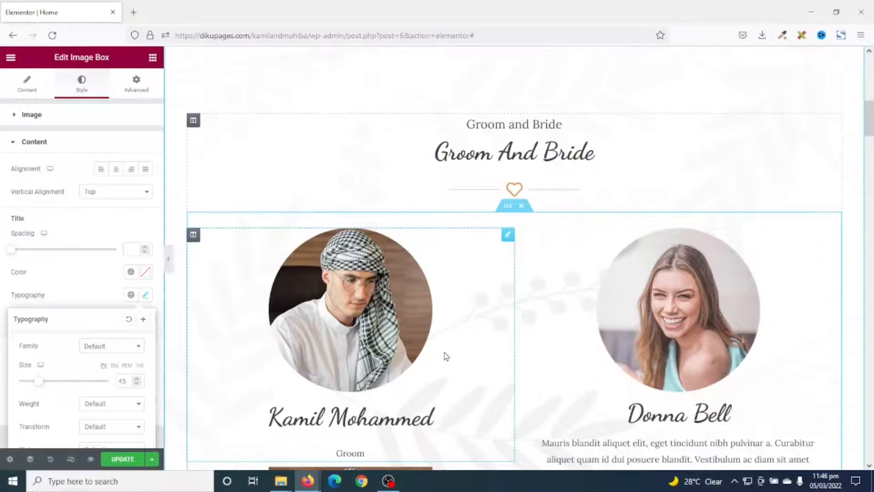
Slightly enlarge the groom's description text through its typography size and set the title spacing to 0
click(145, 295)
click(146, 387)
scroll(131, 404, down, 3)
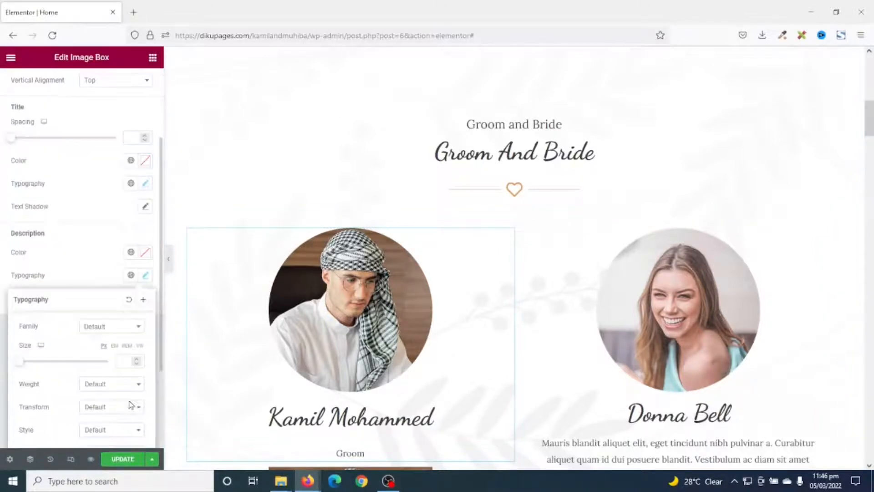
drag(21, 366, 30, 368)
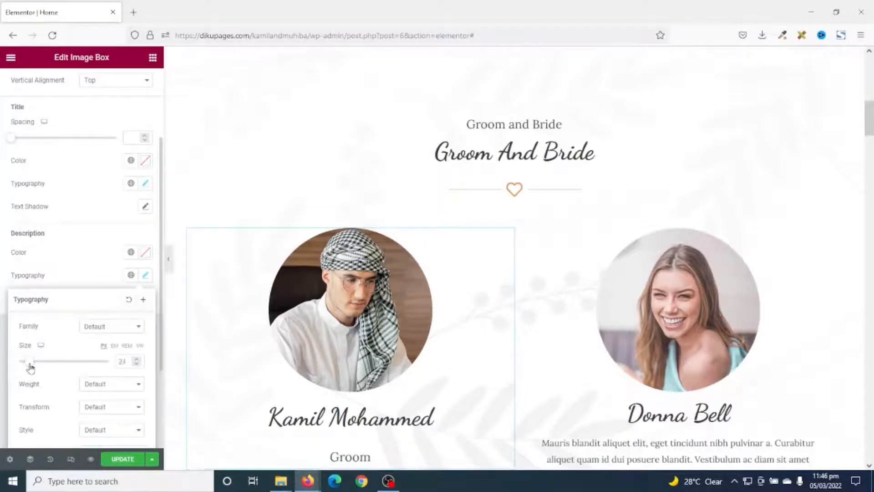
click(140, 366)
click(140, 366)
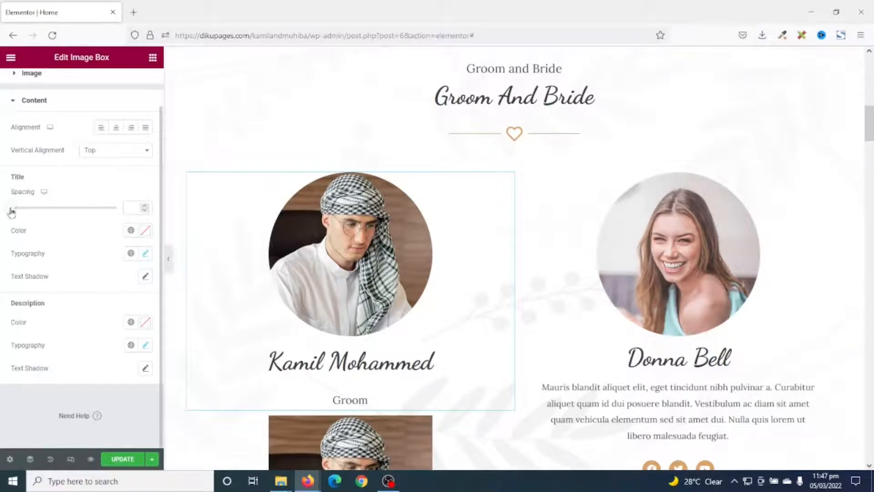
text(0)
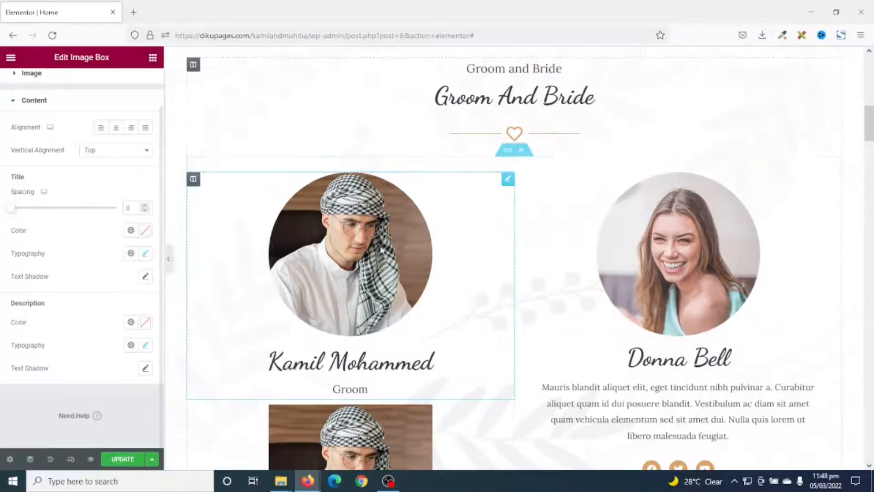
Copy the groom's image box into the bride's column and delete the template's bride portrait
right_click(507, 180)
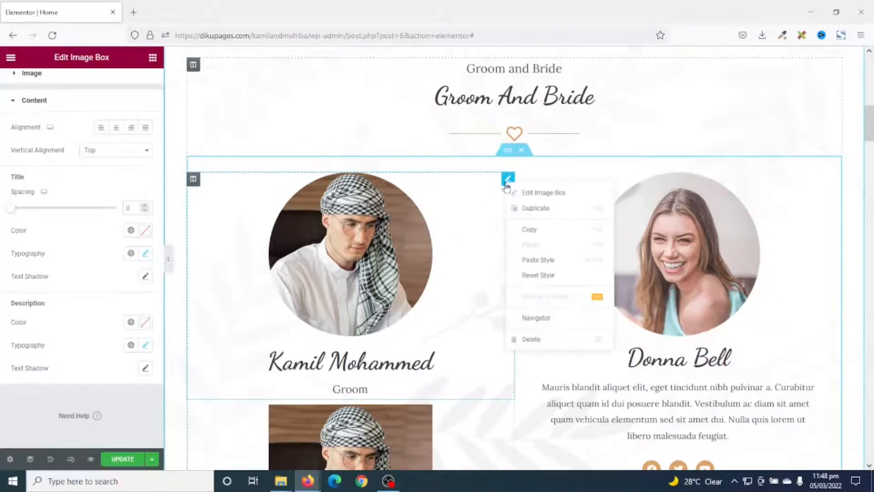
click(544, 233)
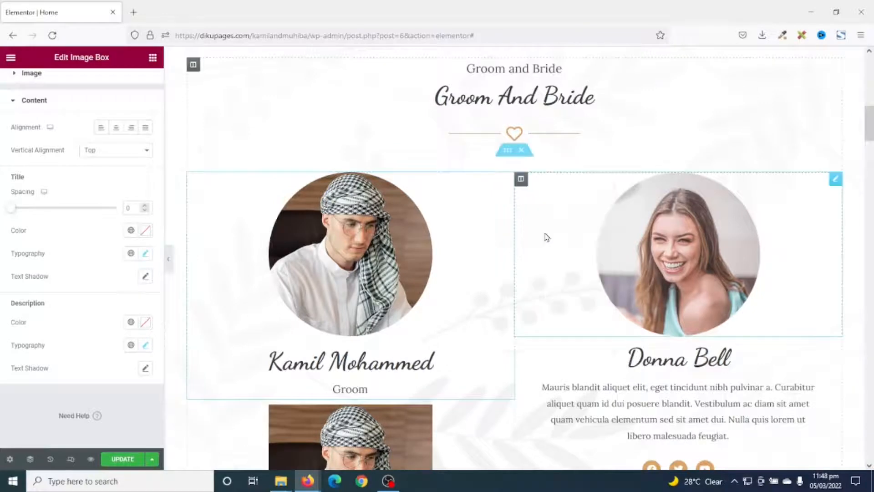
right_click(564, 194)
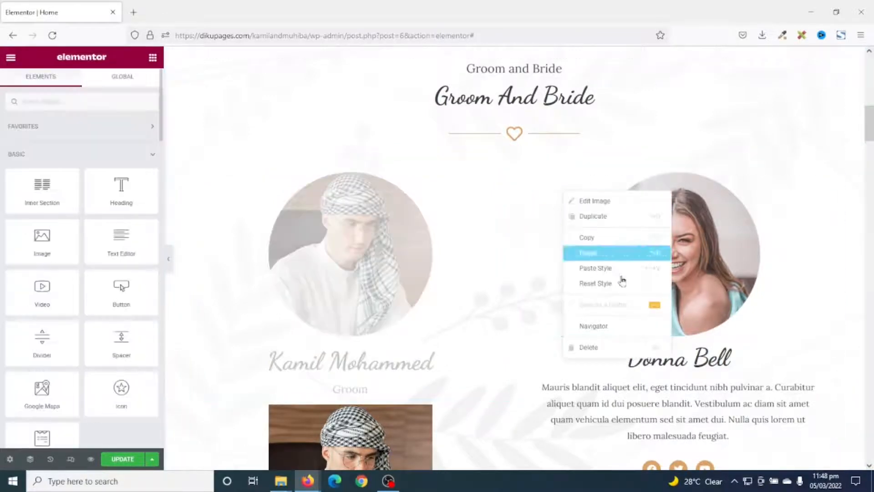
click(609, 257)
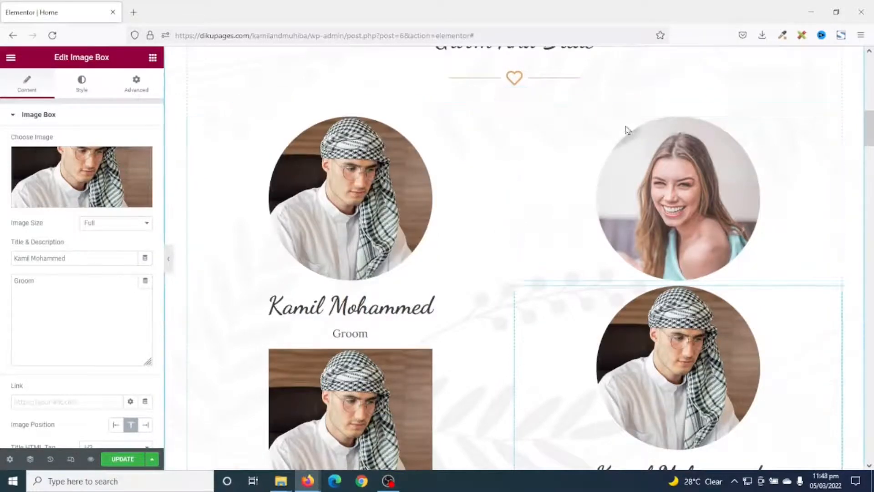
right_click(732, 174)
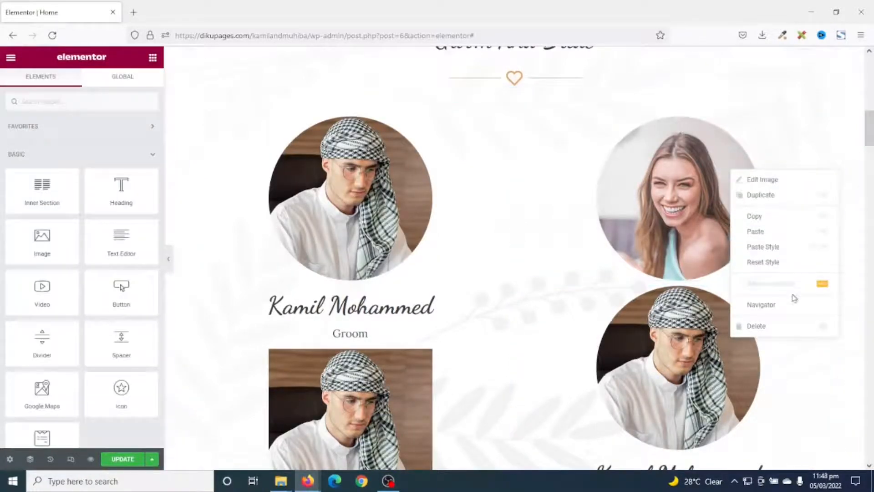
click(794, 327)
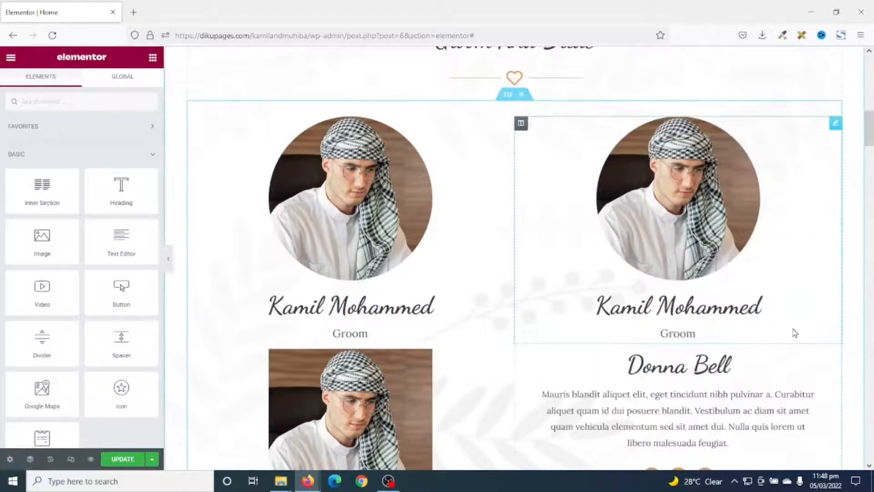
Replace the copied image box's picture with the media library photo of the bride in black with sunglasses
click(675, 170)
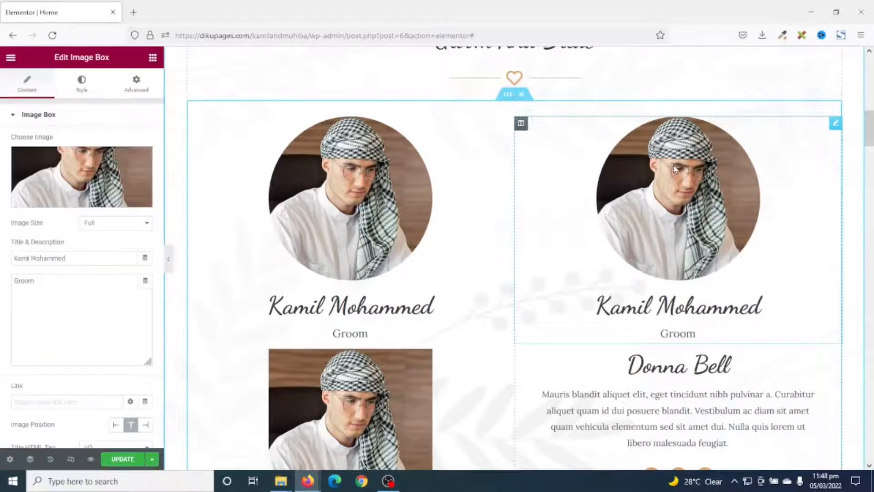
click(75, 176)
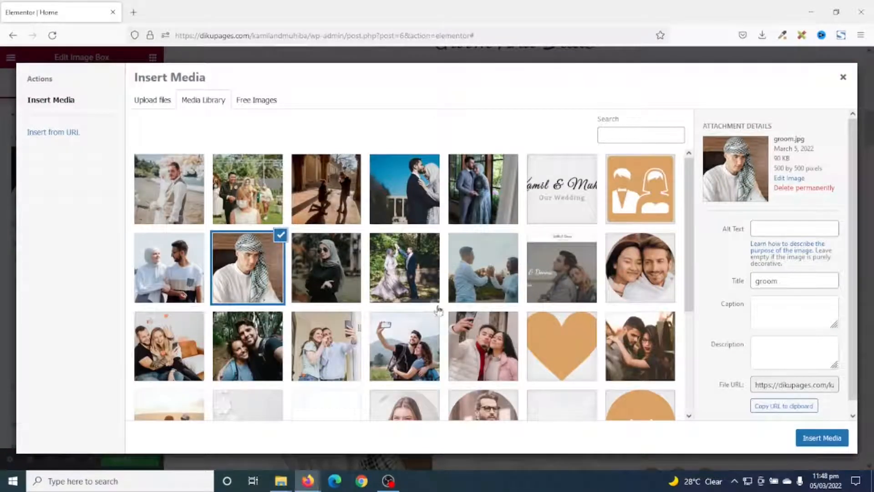
click(312, 250)
click(826, 437)
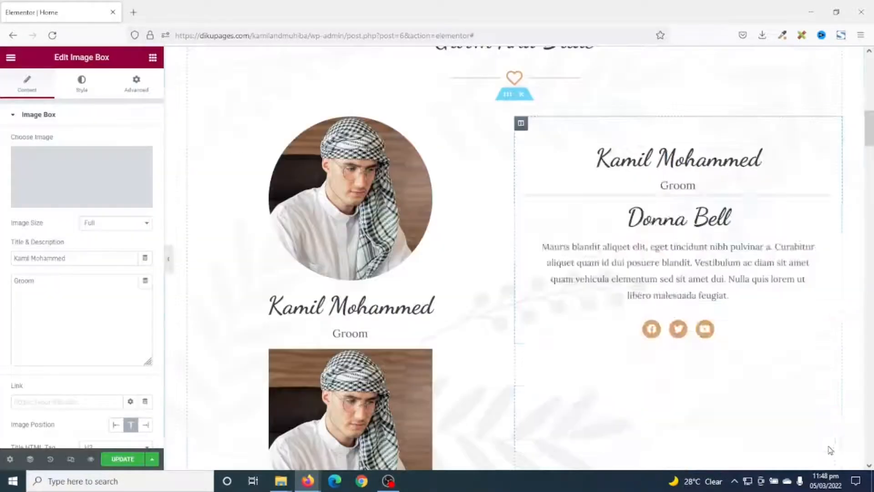
Change the copied image box's title to the bride's full name and its description to Bride
drag(82, 256, 2, 256)
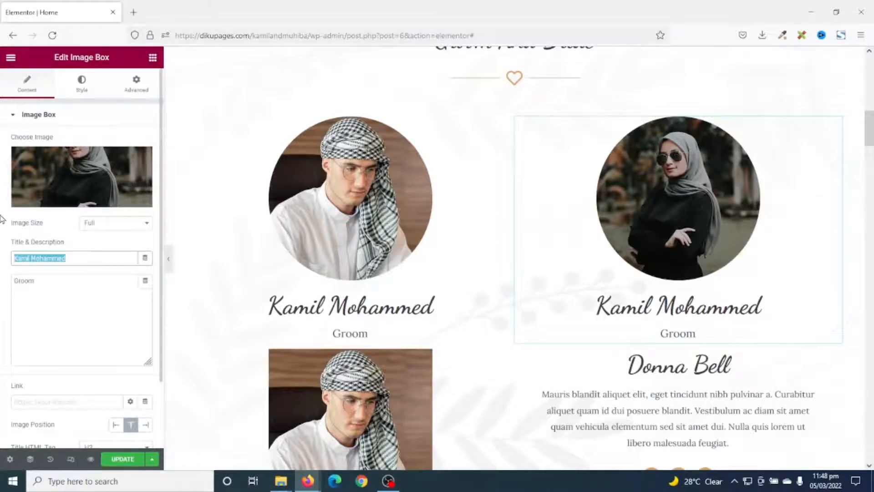
key(Tab)
text(B)
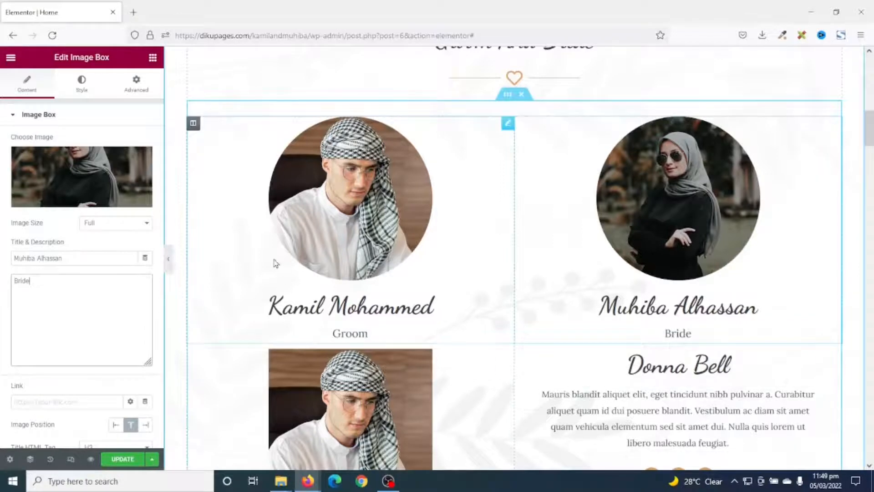
Delete the template's name heading and placeholder paragraph below the new image box in the bride's column
scroll(704, 356, down, 4)
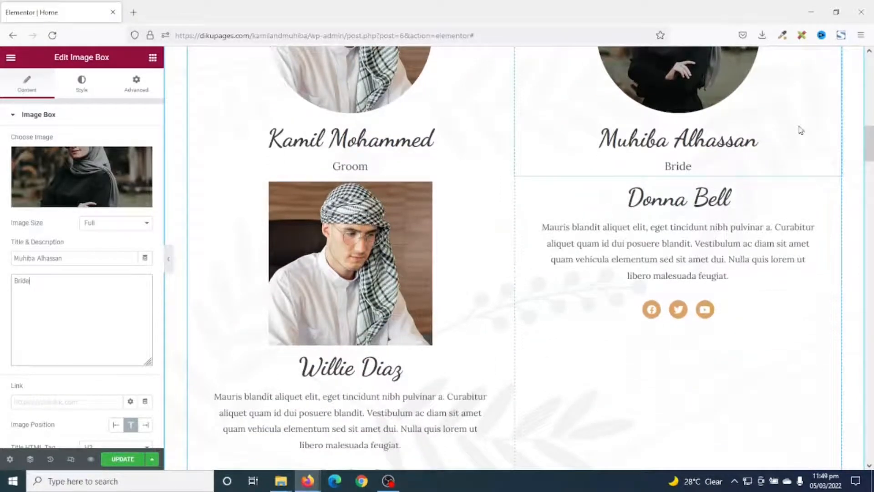
right_click(673, 205)
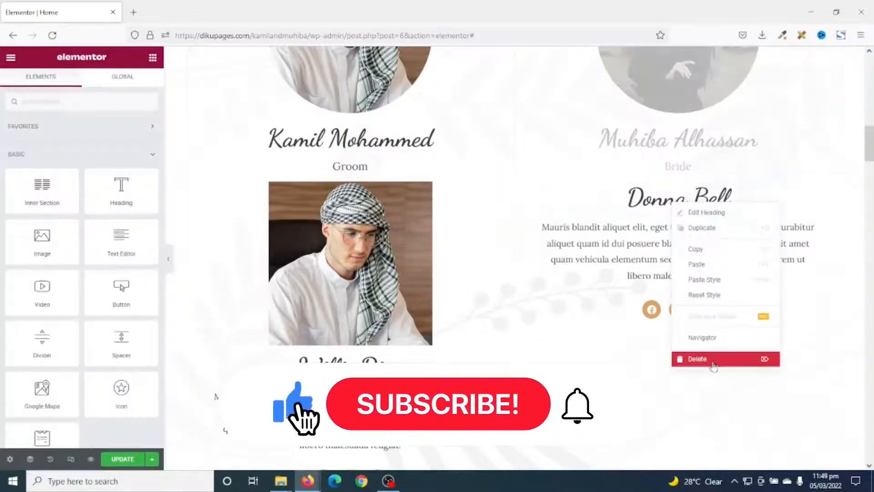
click(712, 359)
right_click(674, 197)
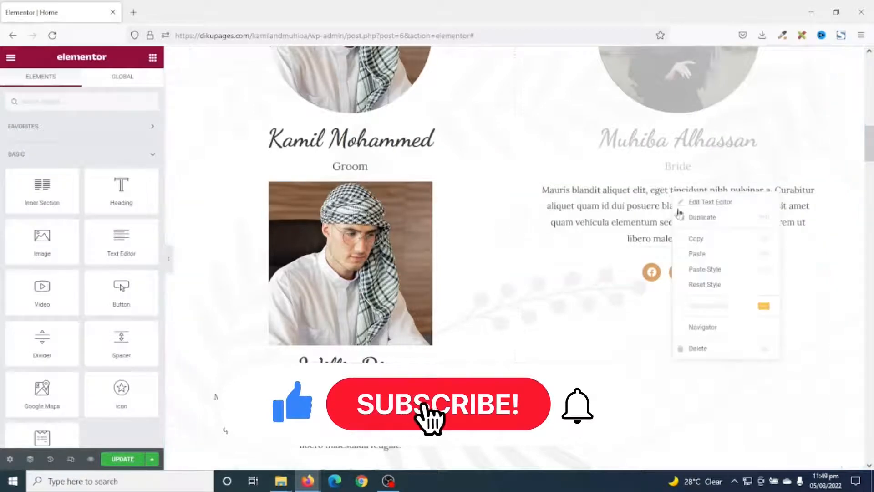
click(724, 348)
Delete the template's leftover portrait, placeholder paragraph and name heading below the image box in the groom's column
right_click(409, 229)
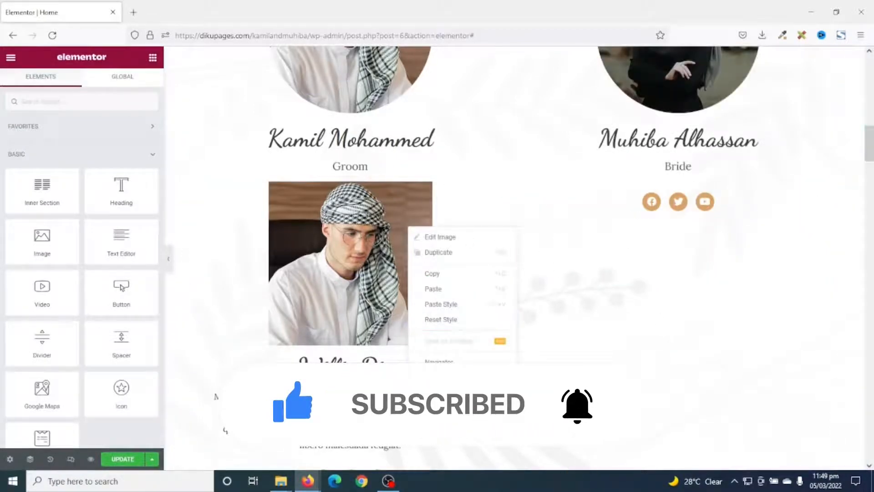
click(453, 381)
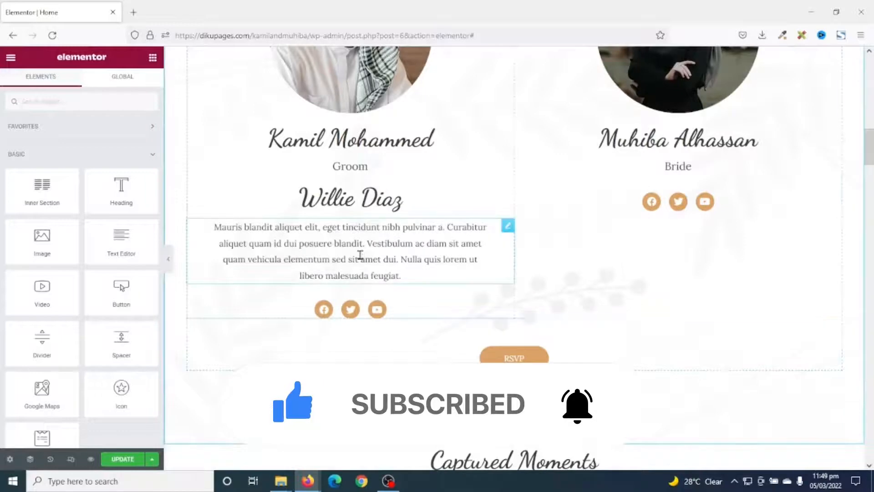
right_click(368, 254)
click(401, 408)
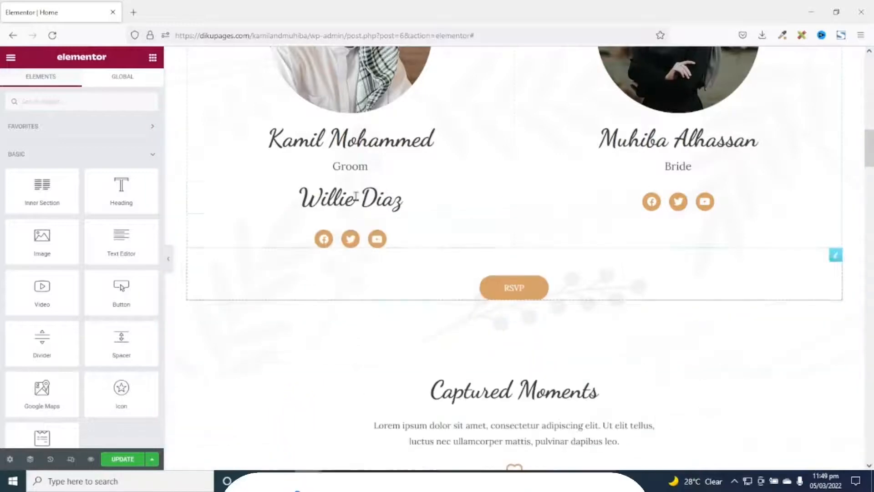
right_click(349, 197)
click(395, 354)
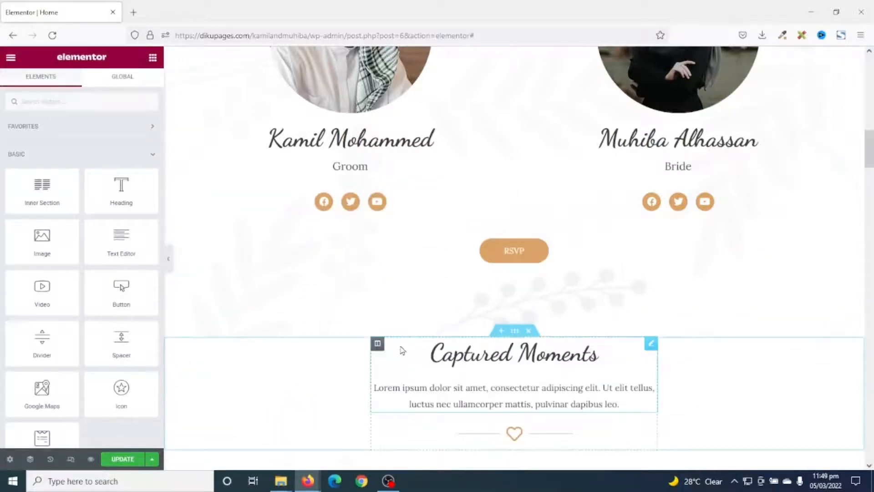
Open the groom's social icons for editing and expand the Facebook item to its link field
scroll(630, 305, up, 3)
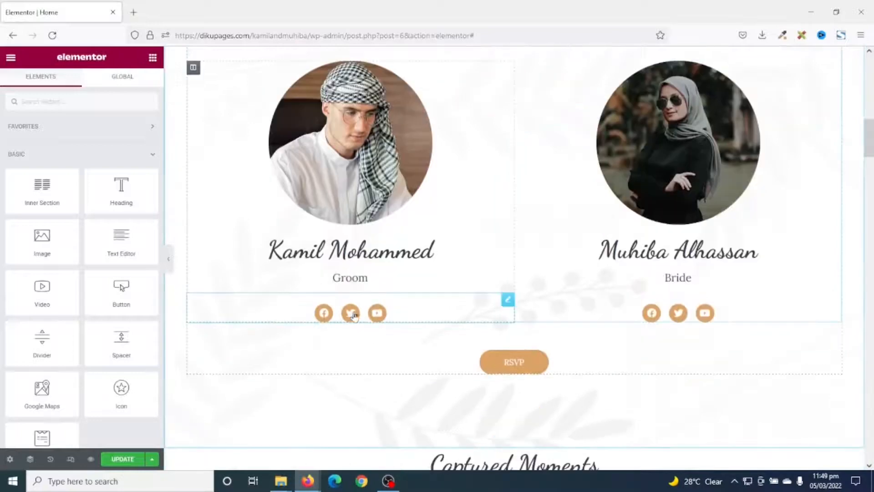
click(411, 317)
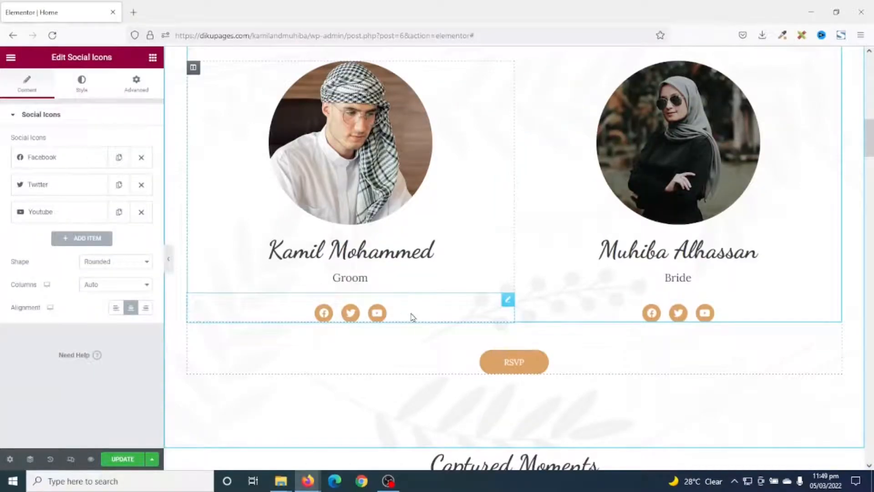
click(50, 164)
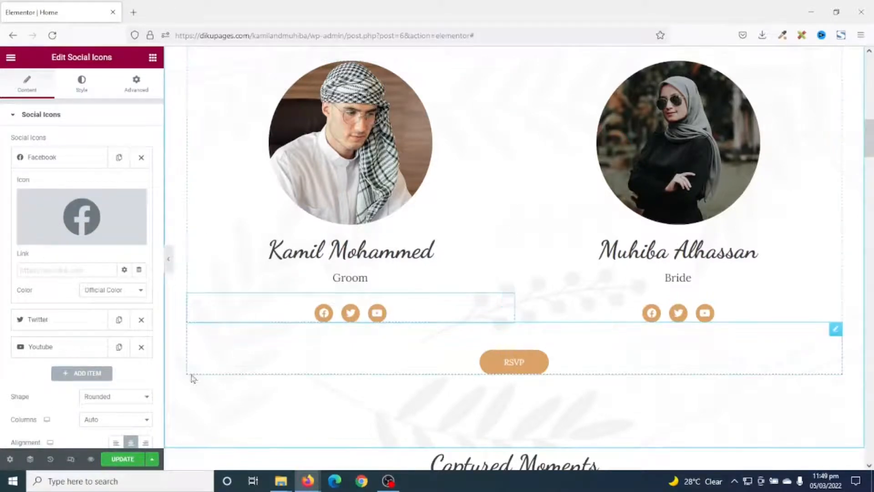
click(49, 158)
click(49, 158)
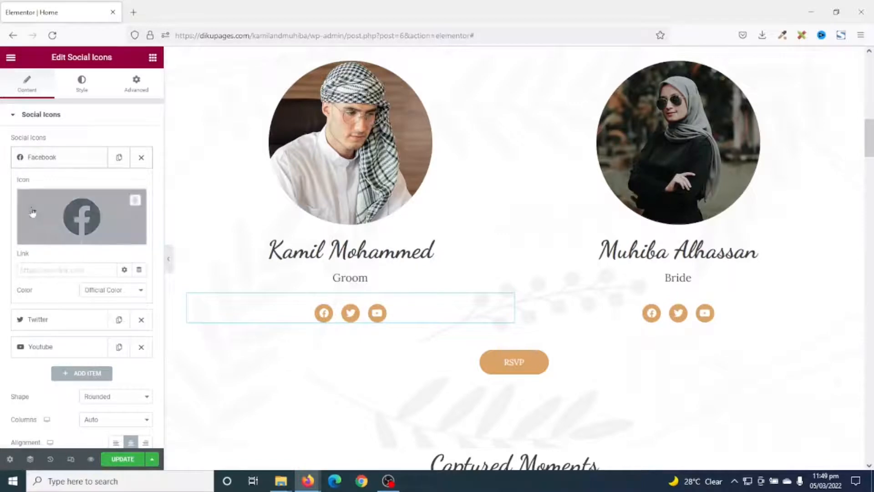
click(68, 269)
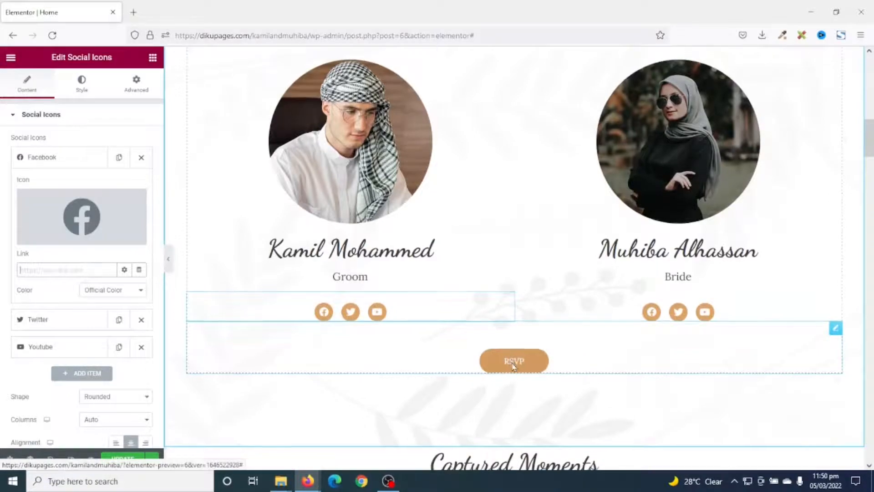
Change the text of the RSVP button below the couple's profiles to I AM ATTENDING
scroll(511, 363, down, 15)
scroll(538, 348, down, 10)
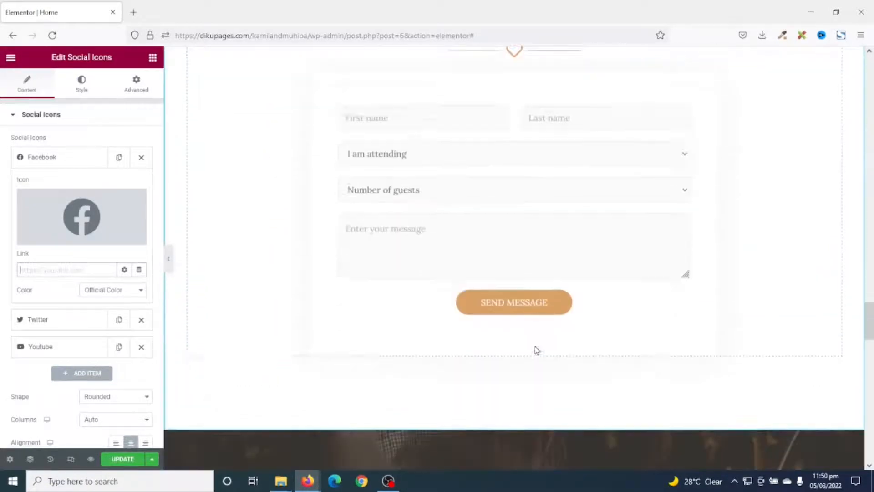
scroll(619, 218, up, 6)
scroll(619, 218, up, 15)
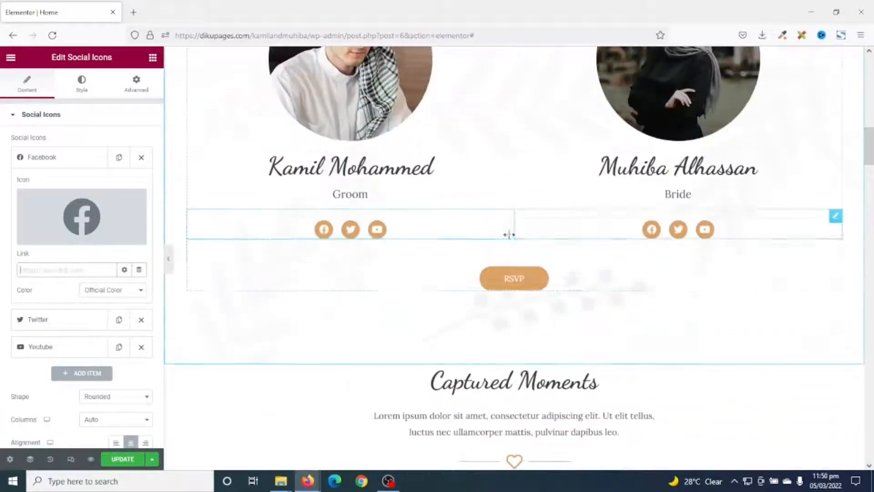
click(512, 285)
drag(119, 161, 2, 149)
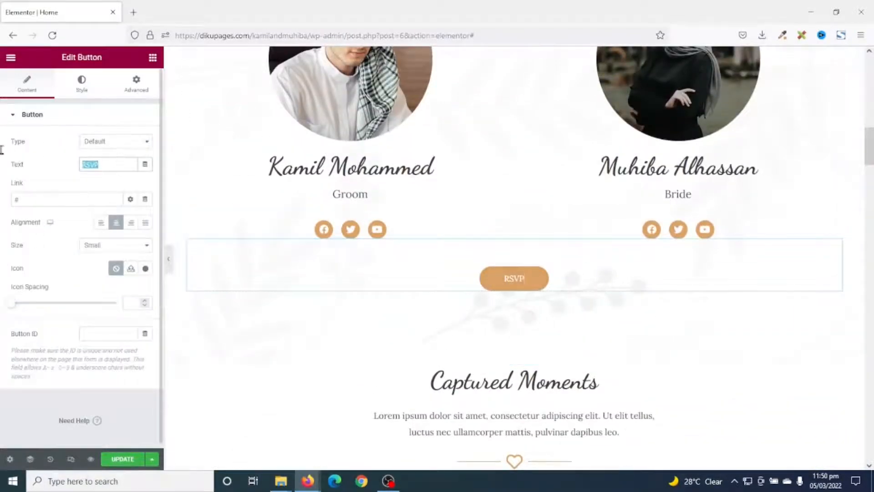
text(I AM ATTEND)
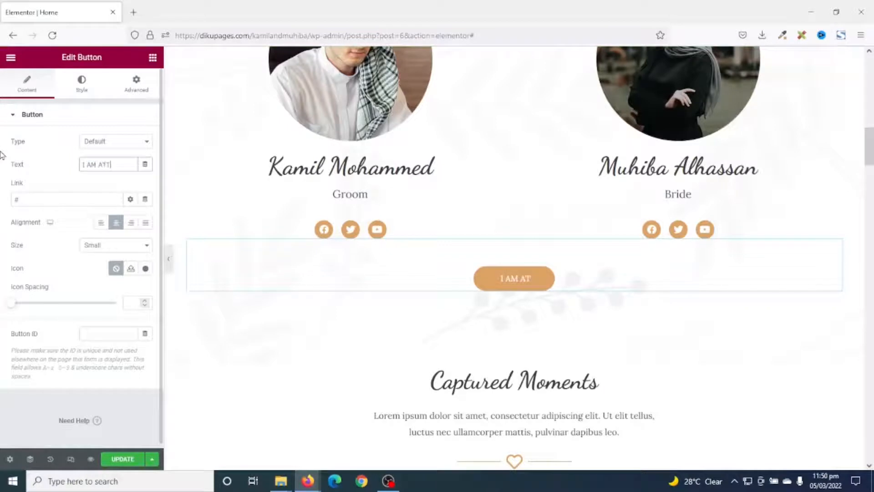
text(ING)
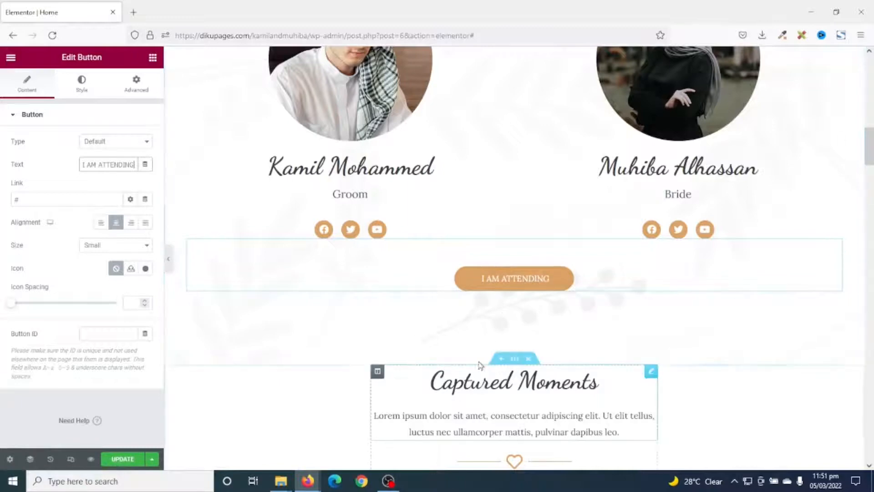
Replace the Captured Moments description with "Below are pictures of our moments together"
scroll(479, 365, down, 4)
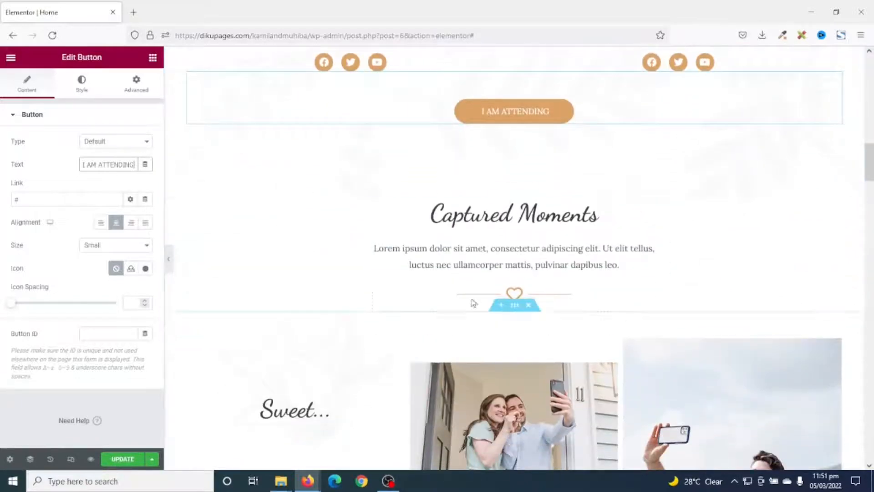
scroll(620, 238, down, 2)
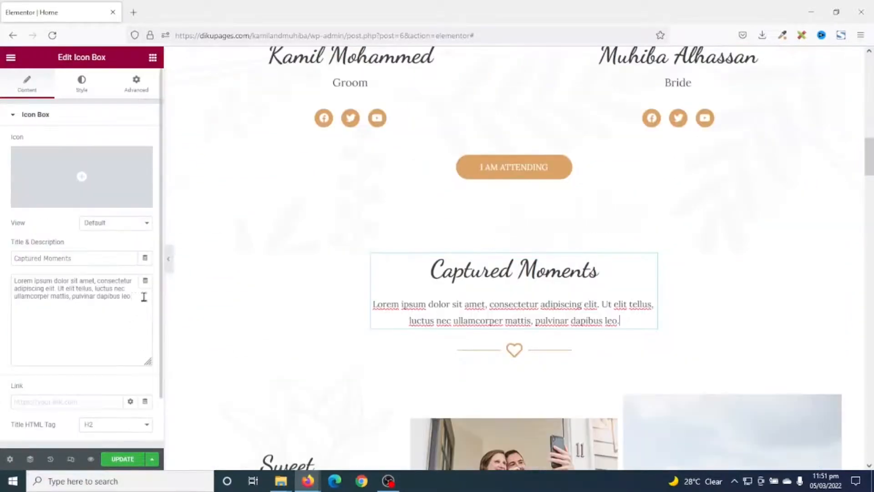
drag(143, 296, 1, 283)
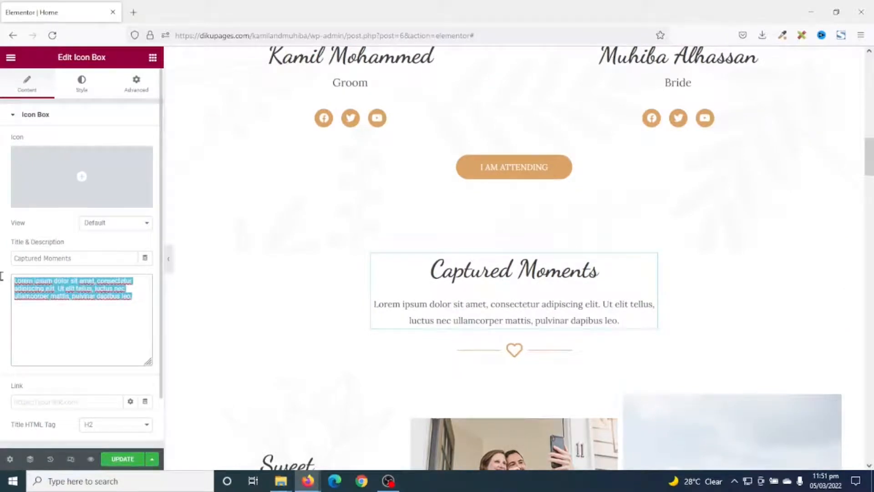
text(Below are pictures of our moments together)
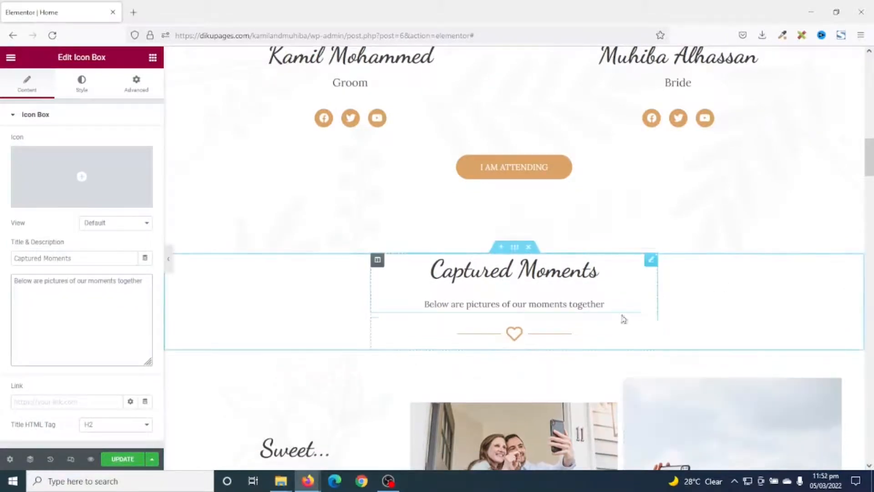
Replace the tall selfie under the Sweet... heading with memory-1.jpg from the media library, comparing its pixel size with selfie-2.jpeg
scroll(642, 319, down, 8)
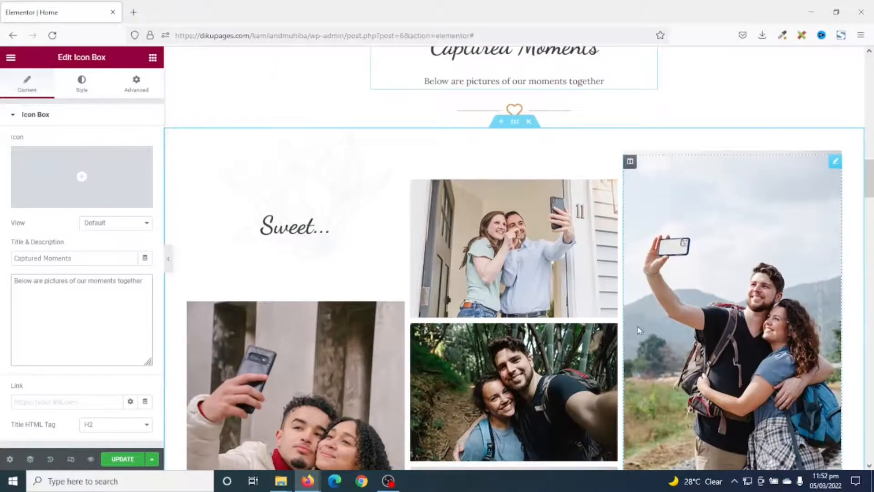
scroll(587, 432, down, 3)
scroll(683, 303, up, 4)
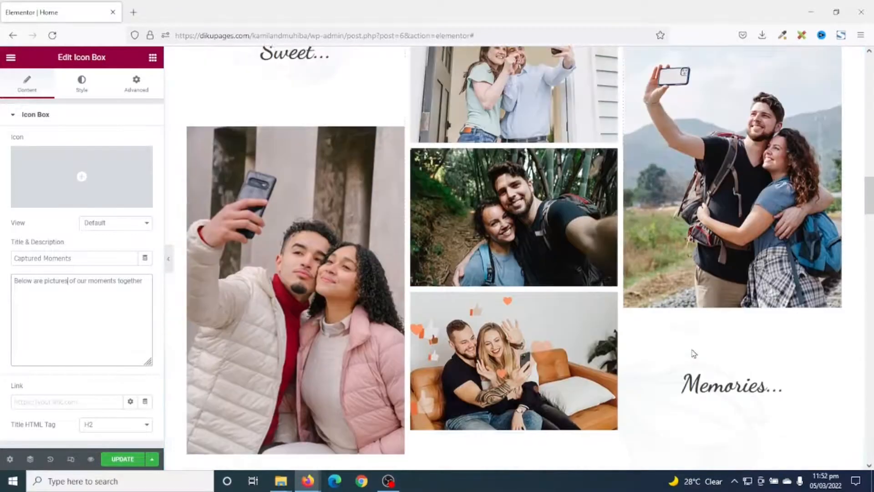
scroll(656, 359, up, 1)
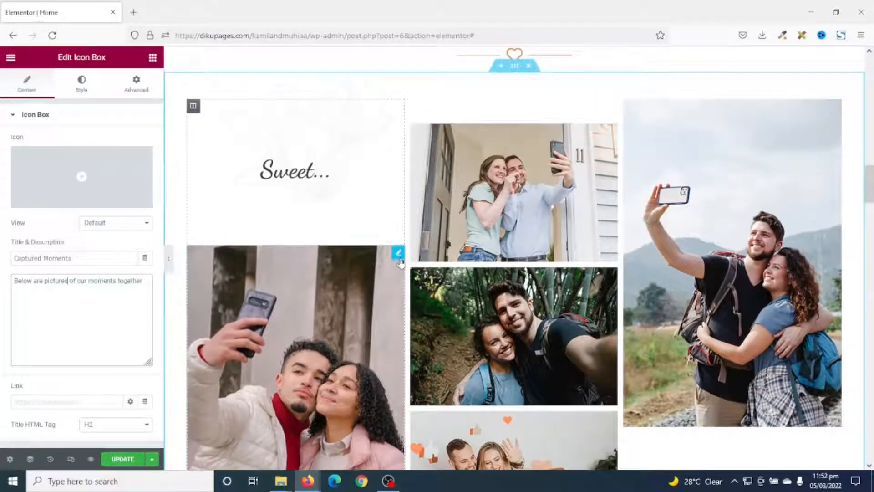
click(357, 276)
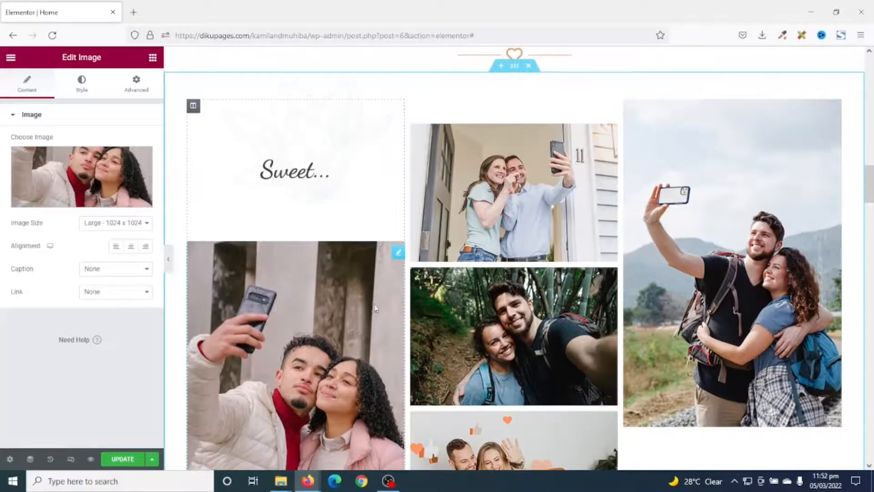
click(70, 181)
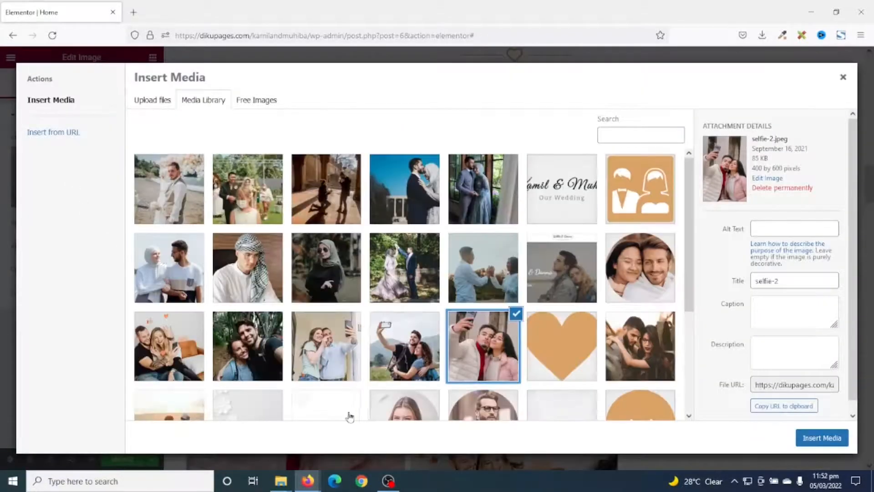
click(477, 184)
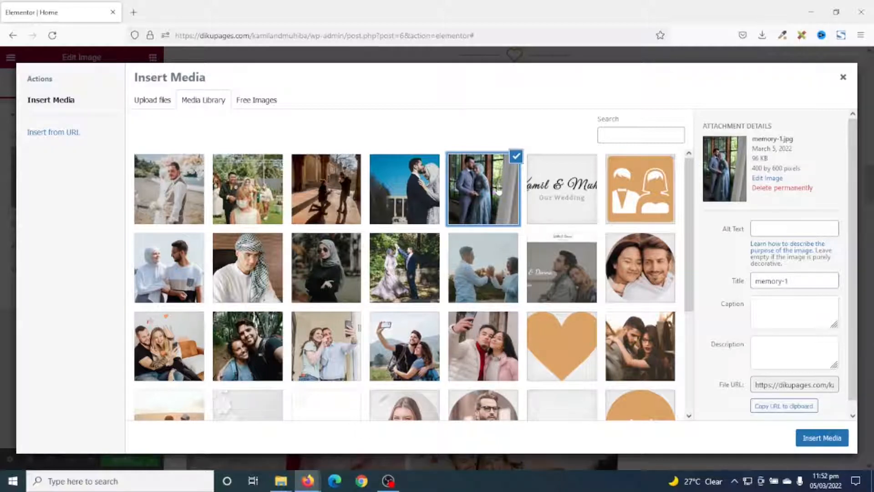
click(476, 350)
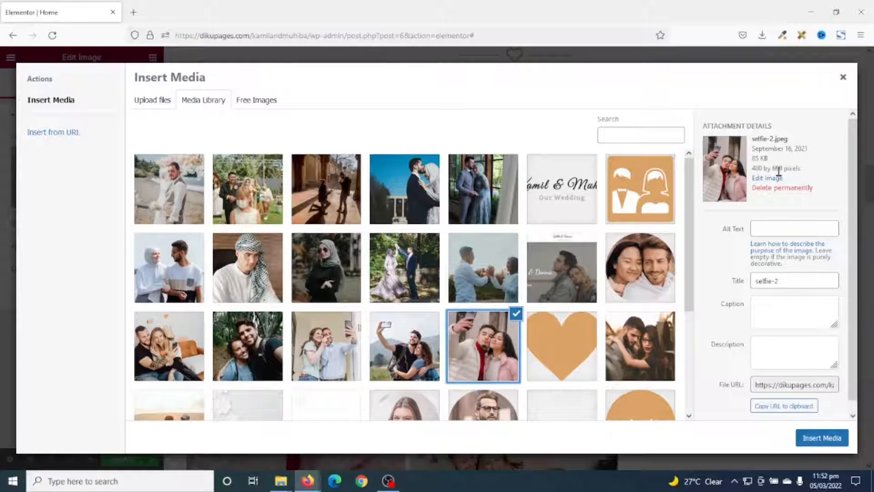
click(481, 184)
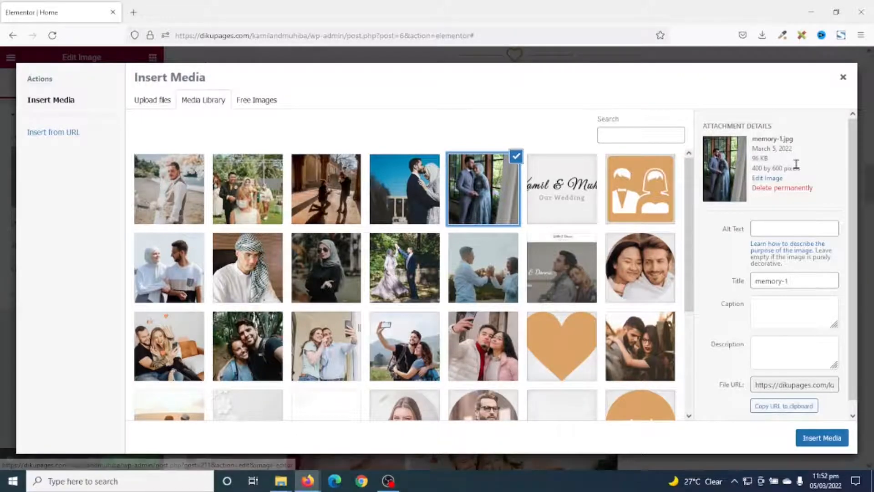
click(821, 437)
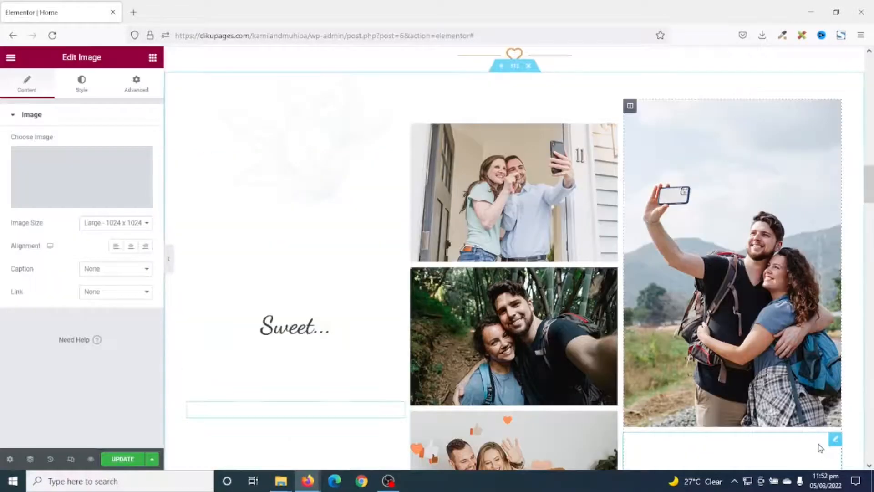
Replace the uppermost picture in the gallery's middle column with memory-2.jpg from the media library
scroll(402, 385, down, 4)
scroll(402, 386, up, 4)
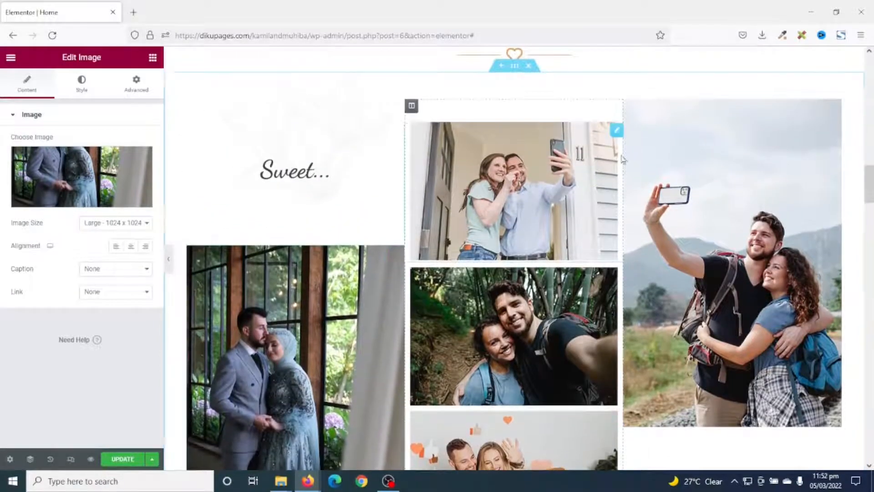
click(612, 141)
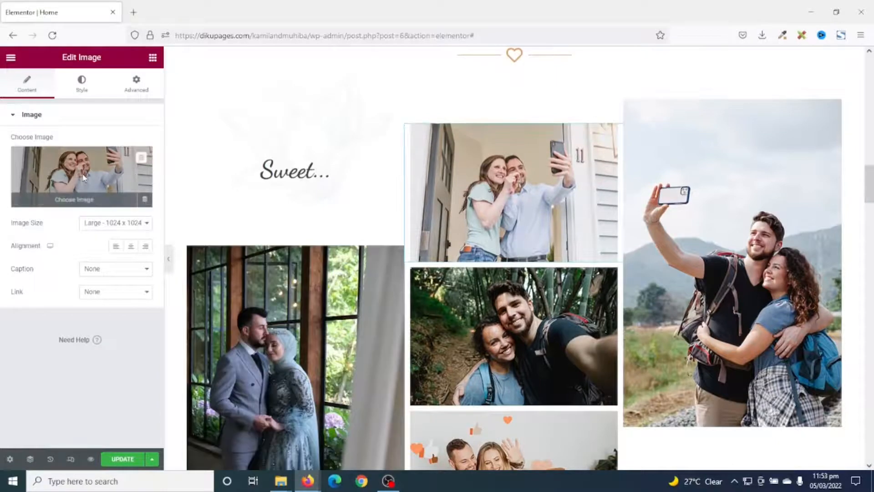
click(84, 177)
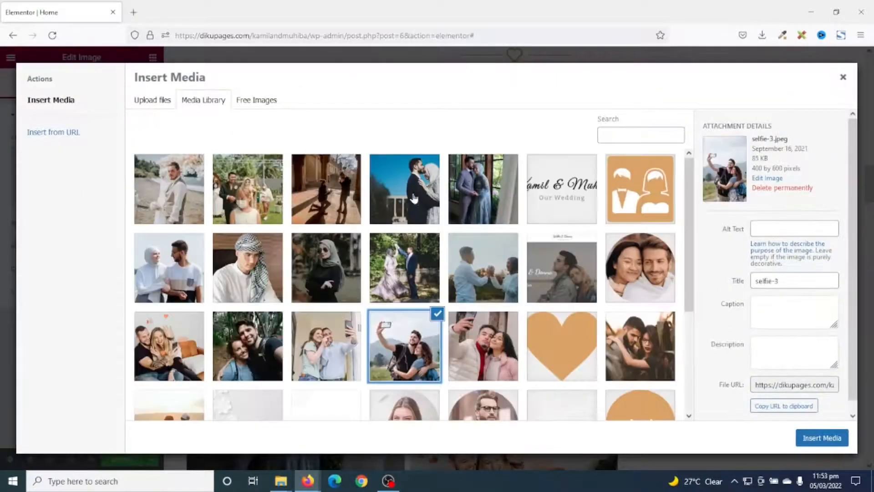
click(412, 196)
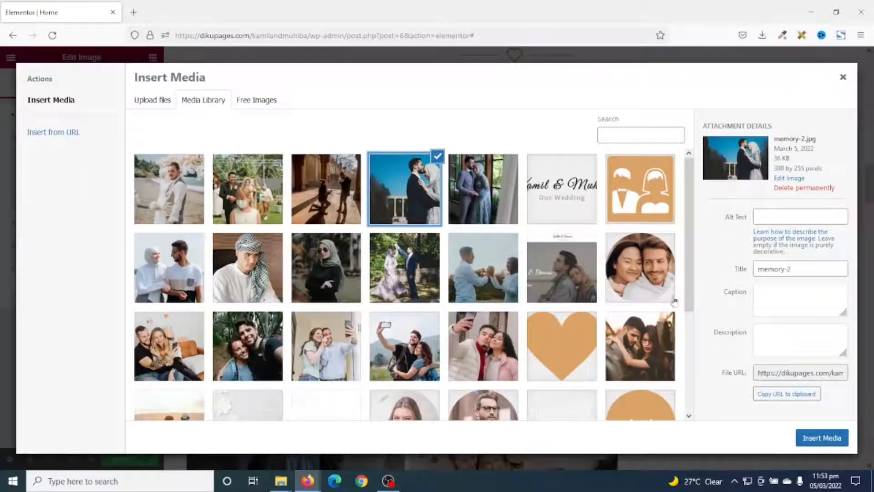
click(820, 441)
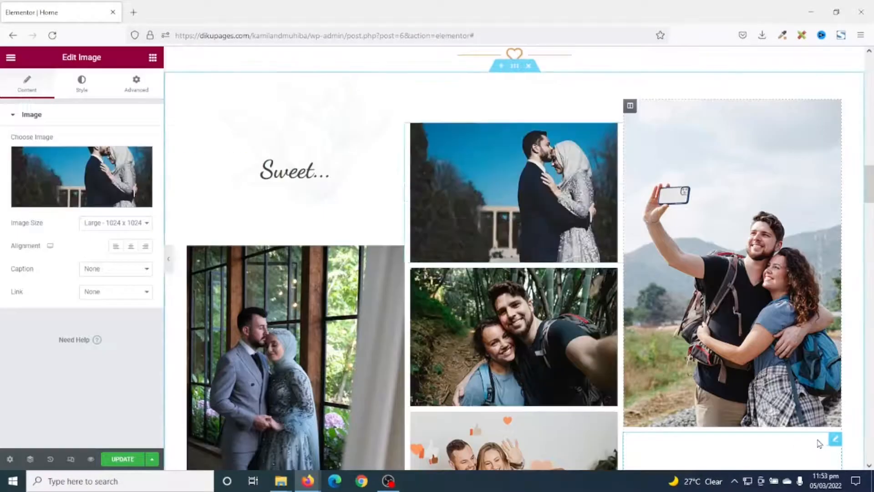
scroll(546, 363, down, 5)
scroll(546, 363, up, 4)
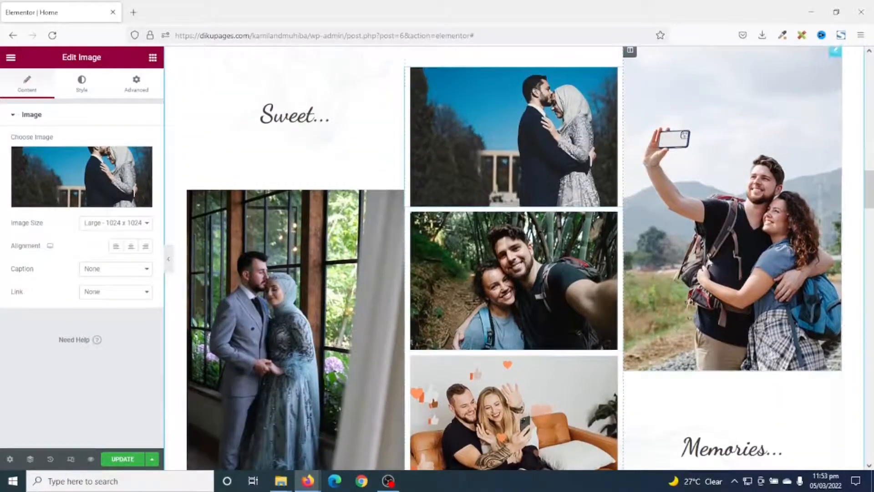
scroll(726, 345, down, 2)
scroll(725, 345, up, 2)
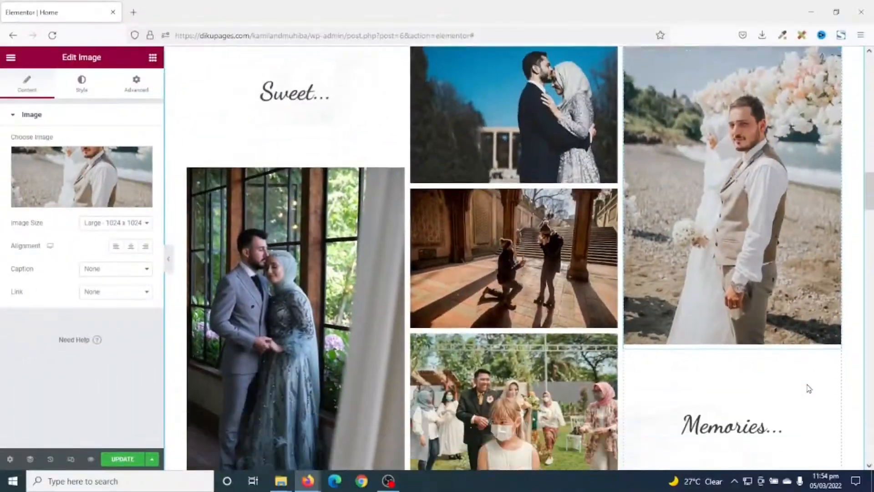
Replace the Our Love Story description with "How our love story began ..."
scroll(808, 387, down, 4)
scroll(774, 380, up, 7)
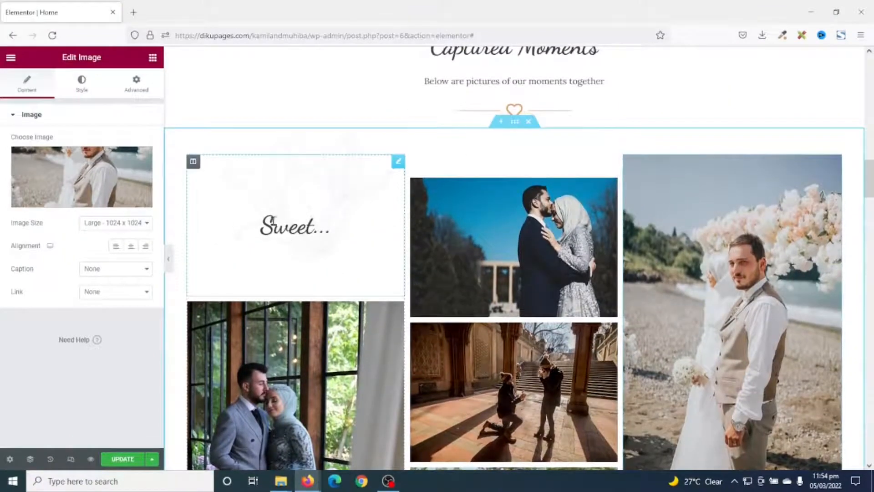
scroll(283, 224, down, 5)
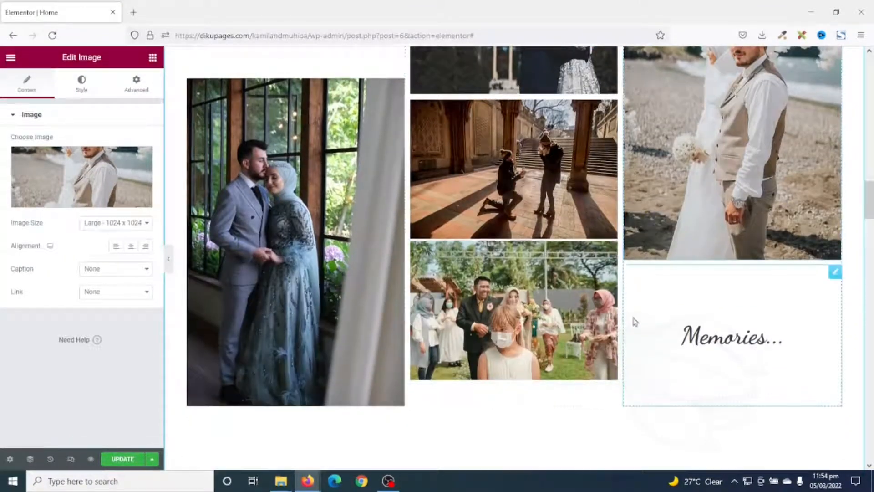
scroll(551, 300, down, 7)
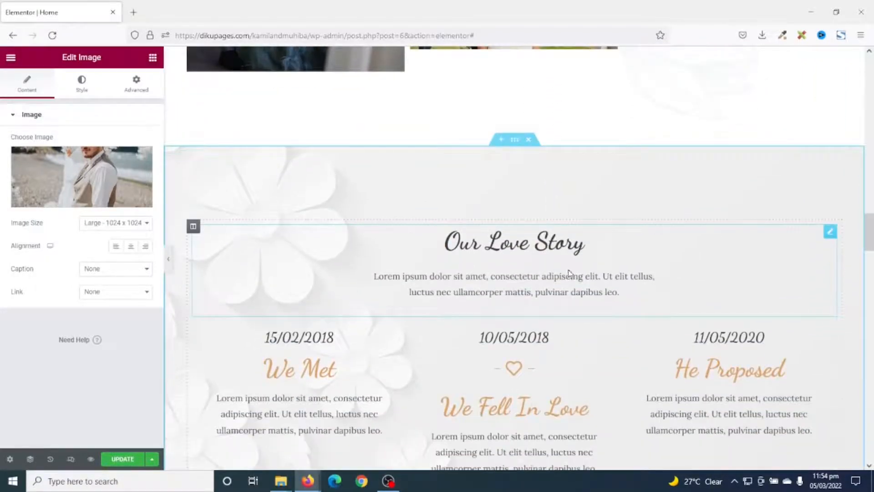
scroll(595, 260, down, 3)
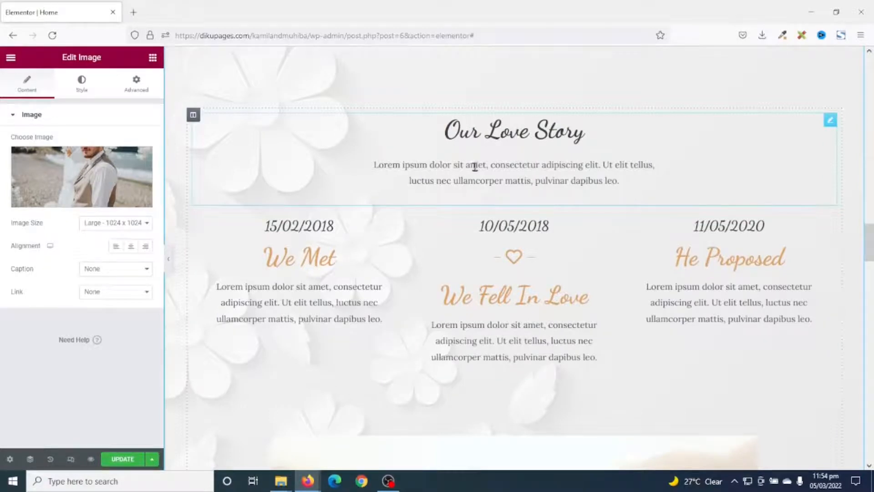
click(515, 178)
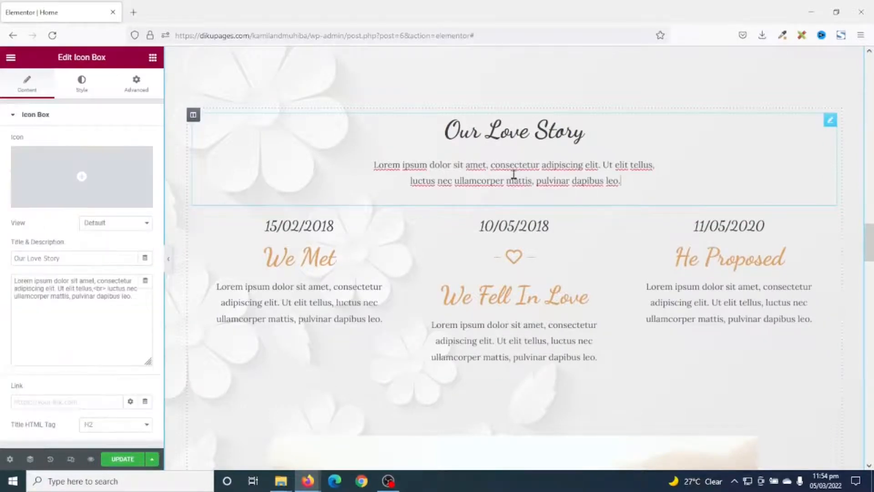
drag(134, 298, 1, 277)
key(BackSpace)
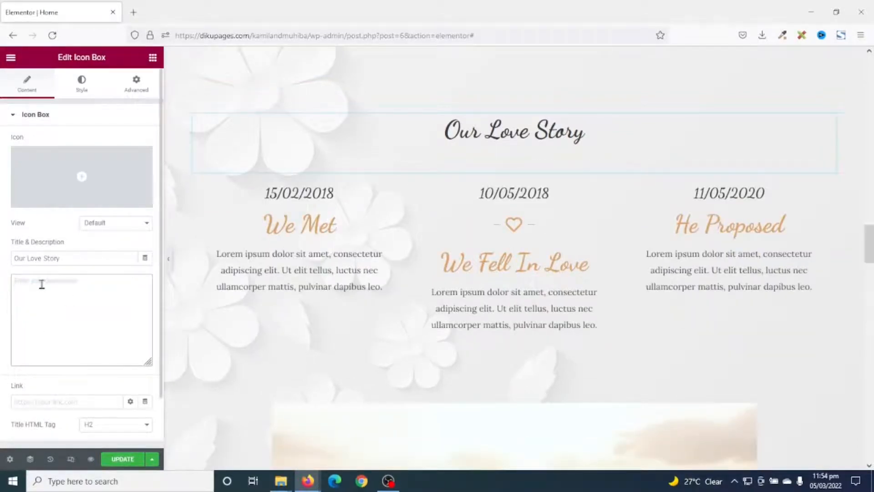
scroll(596, 334, up, 9)
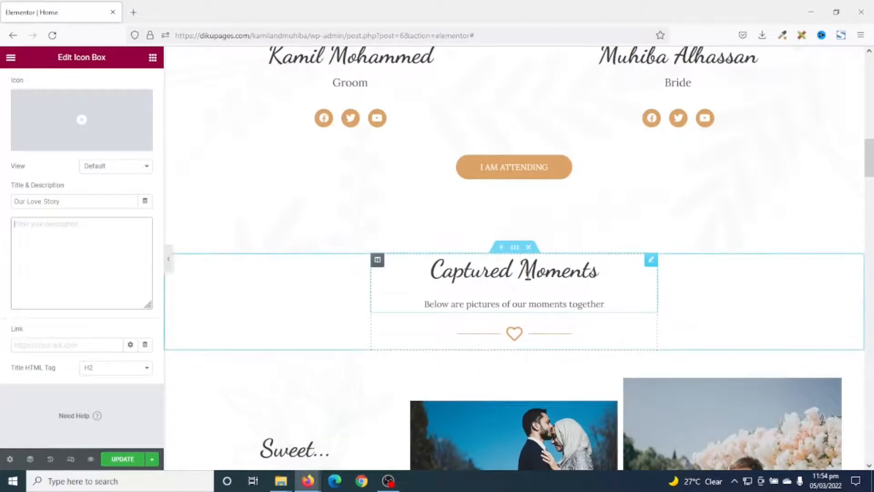
scroll(542, 401, down, 15)
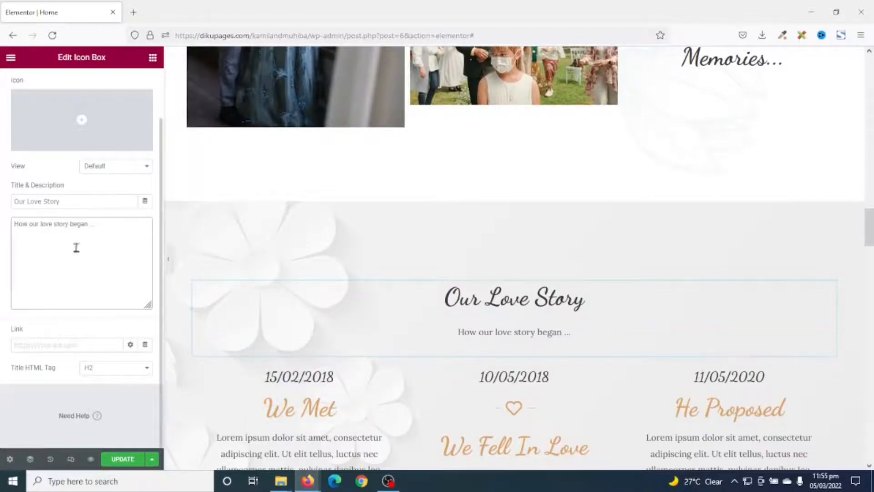
Set the We Met date to 10/04/2010 and its text to "We met at work place where I never thought we could be compatible until that faithful morning."
scroll(321, 244, down, 2)
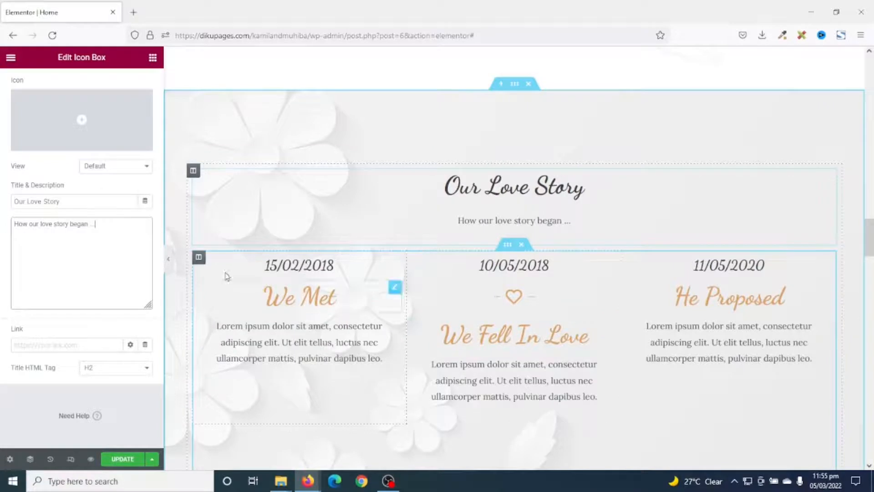
click(308, 263)
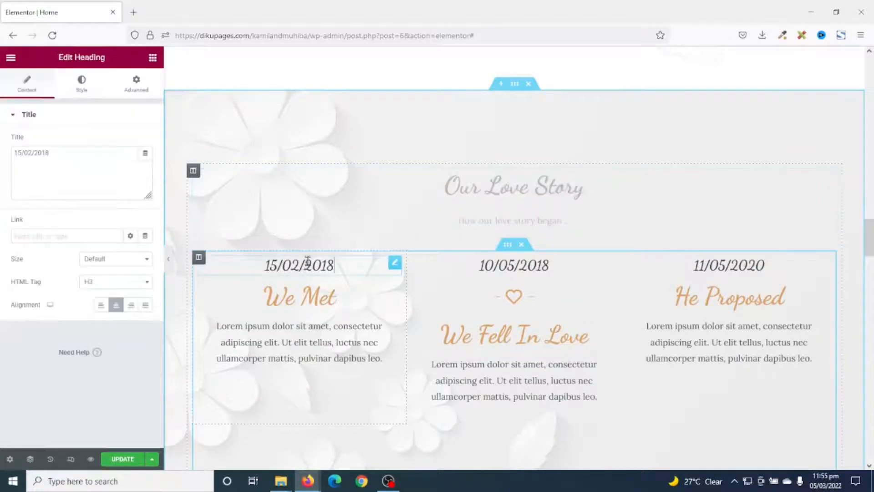
drag(68, 152, 7, 154)
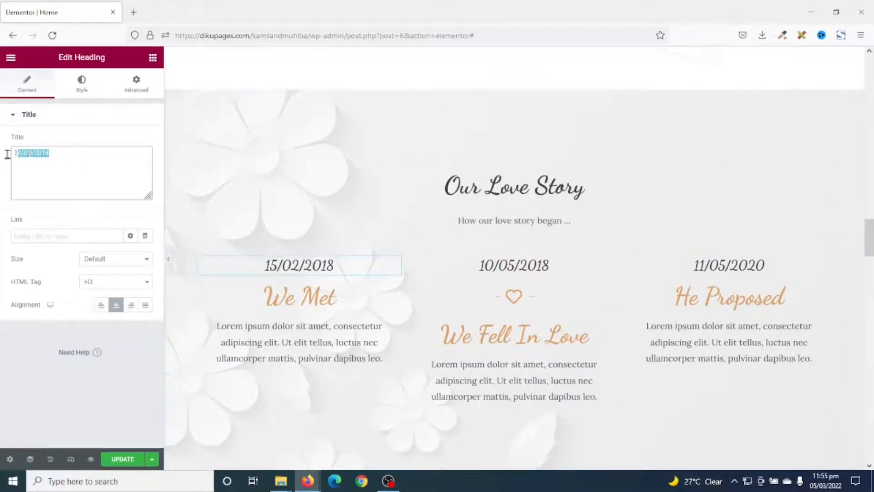
text(10/04/2010)
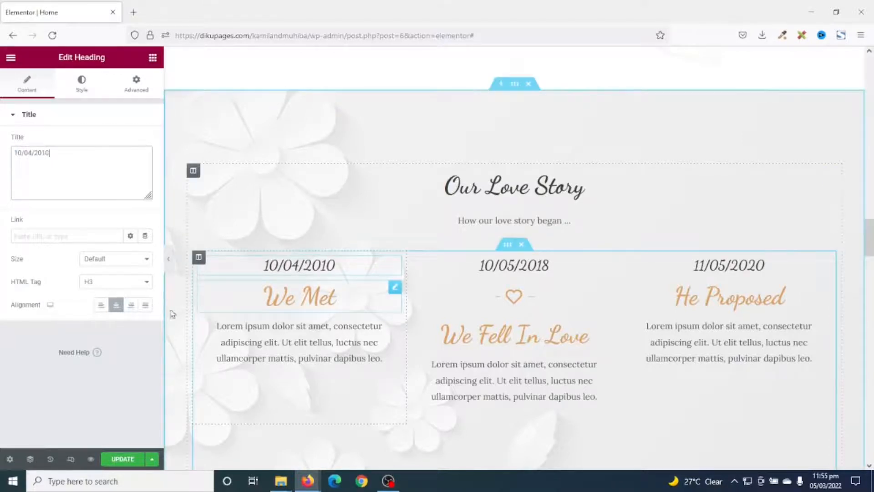
click(296, 334)
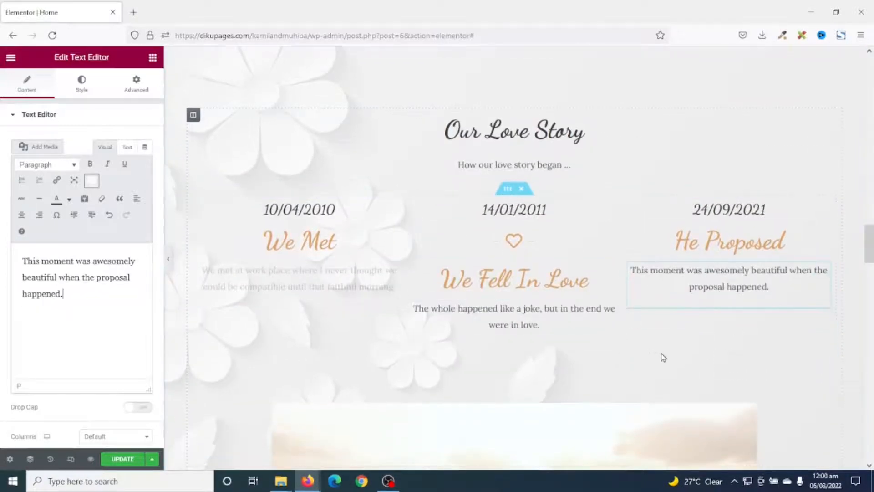
Delete the column holding the video placeholder picture with the play icon above the Are You Attending? heading
scroll(664, 327, down, 3)
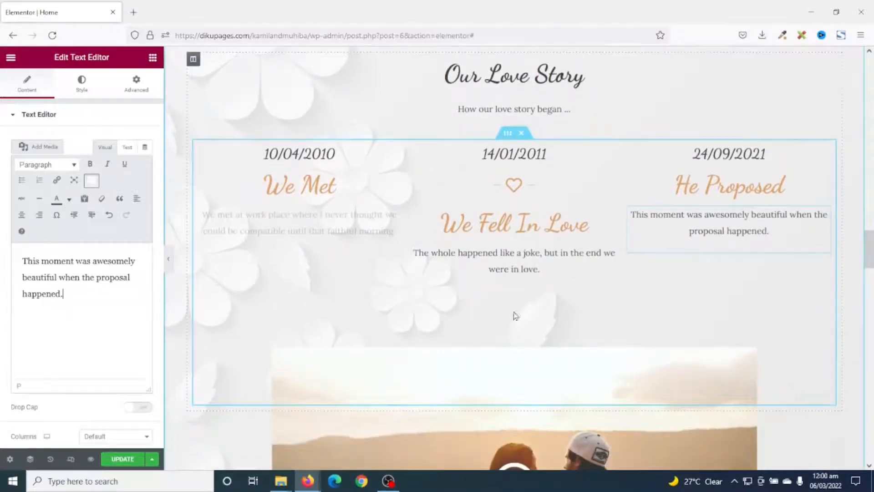
scroll(709, 258, down, 3)
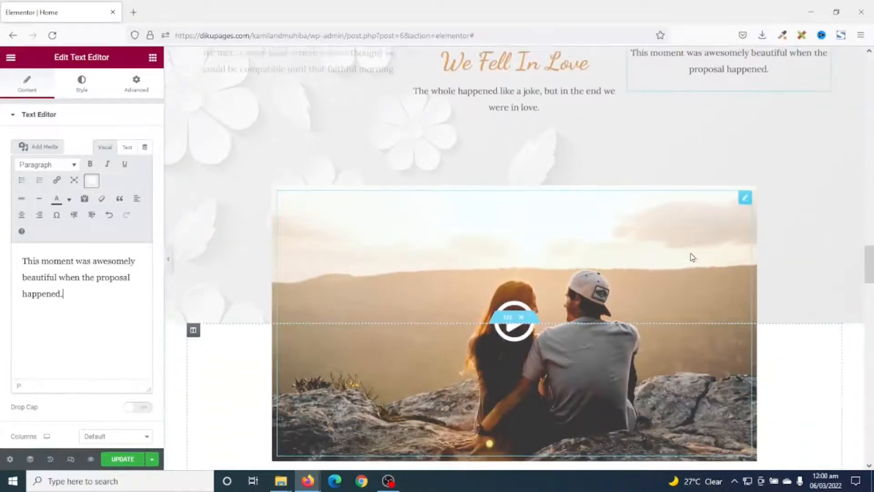
scroll(472, 309, down, 1)
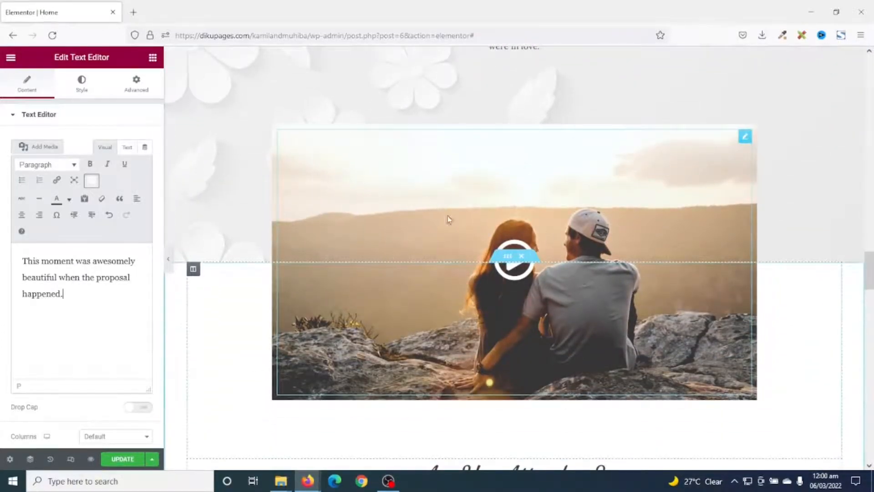
click(438, 291)
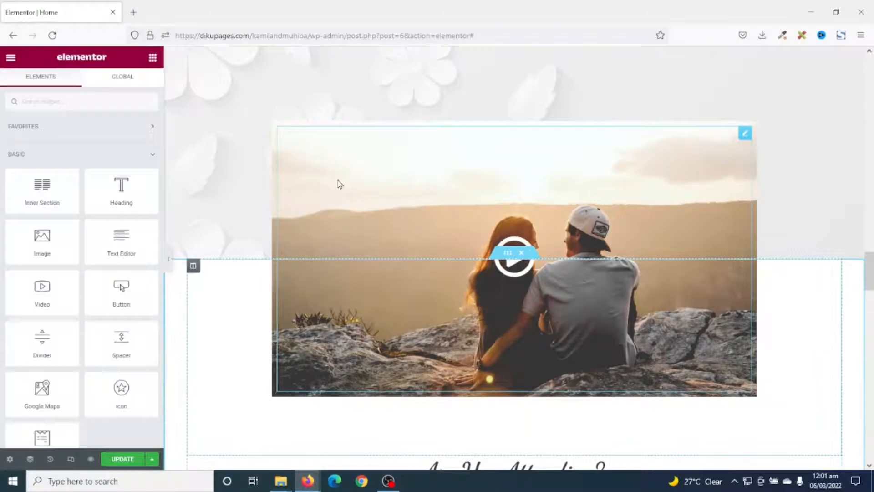
click(561, 167)
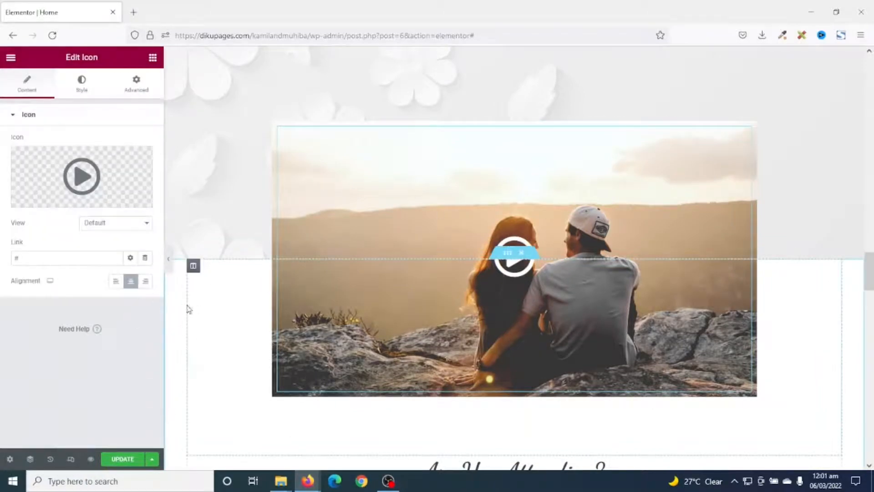
scroll(208, 328, down, 2)
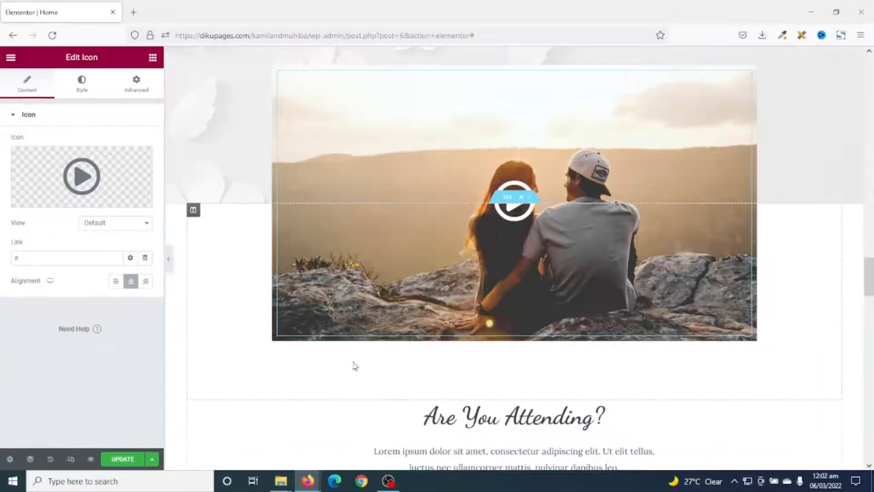
right_click(193, 212)
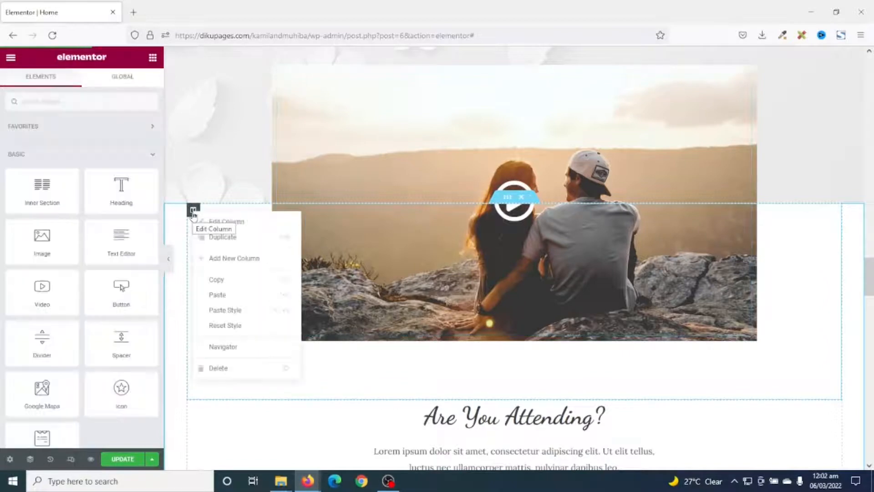
click(218, 368)
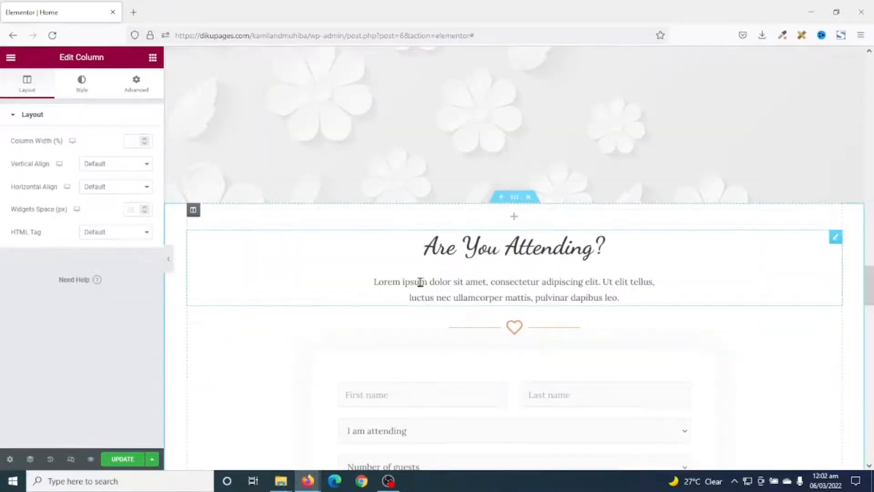
Replace the Are You Attending? description with "Please kindly fill the form below if you are attending."
scroll(555, 387, up, 4)
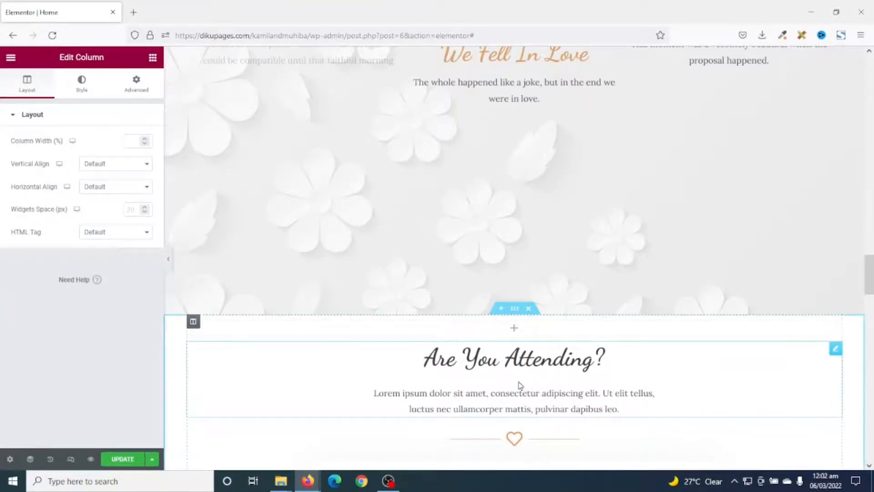
scroll(570, 370, down, 5)
scroll(591, 367, up, 1)
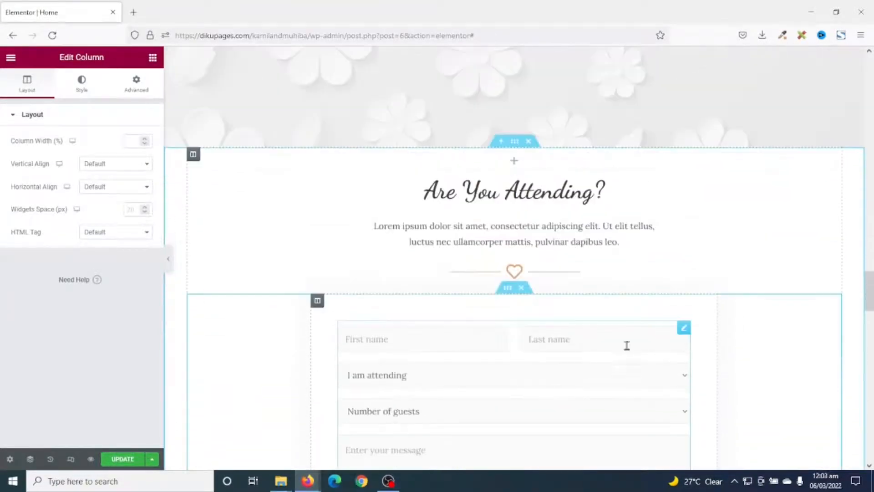
click(502, 228)
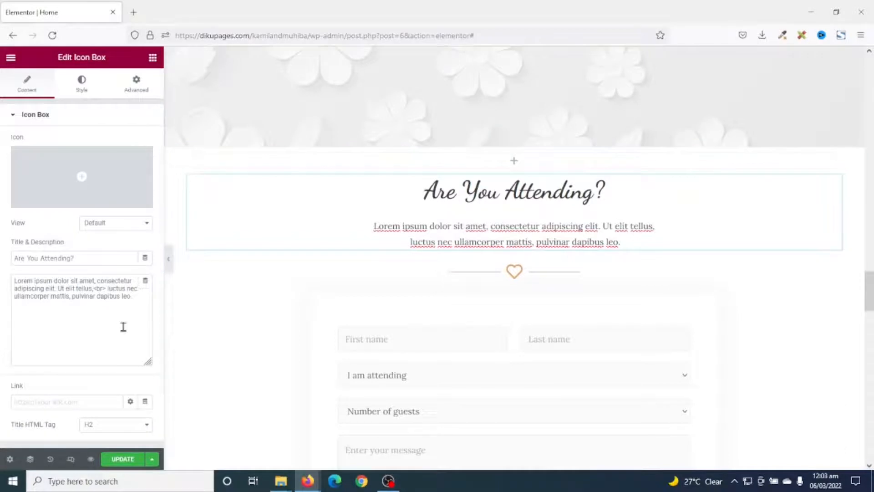
click(143, 306)
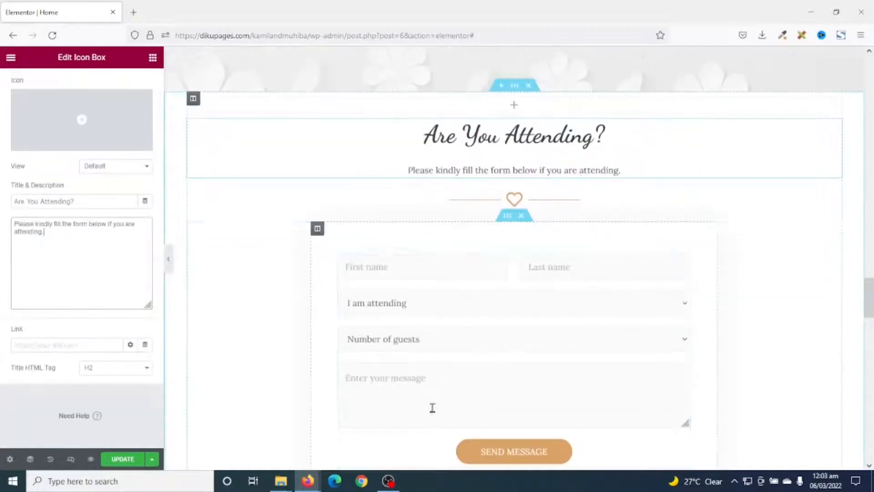
scroll(472, 306, down, 2)
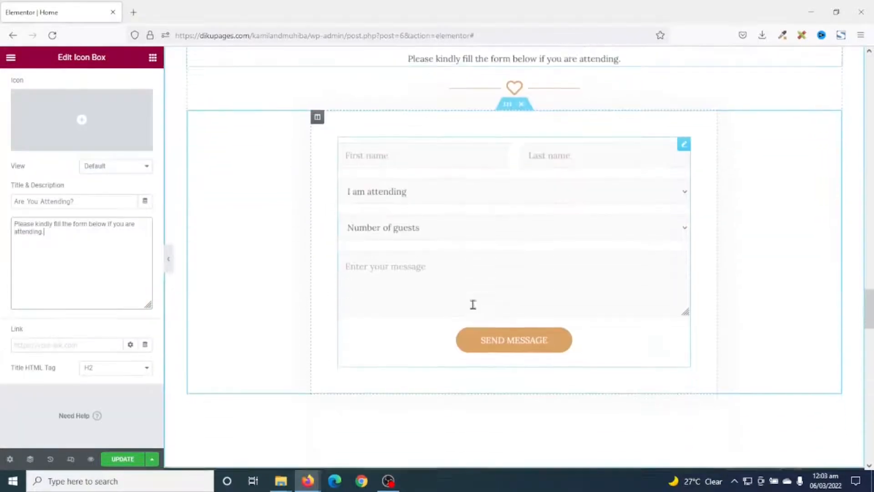
Replace the Celebrate Our Love section's background image with the media library photo of the couple dancing outdoors among greenery
scroll(472, 304, up, 4)
scroll(475, 385, down, 1)
scroll(476, 386, down, 1)
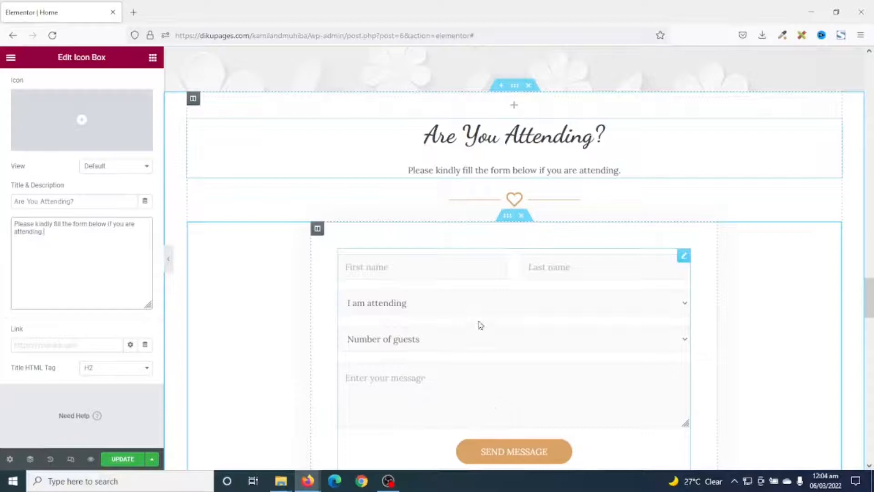
scroll(481, 324, down, 10)
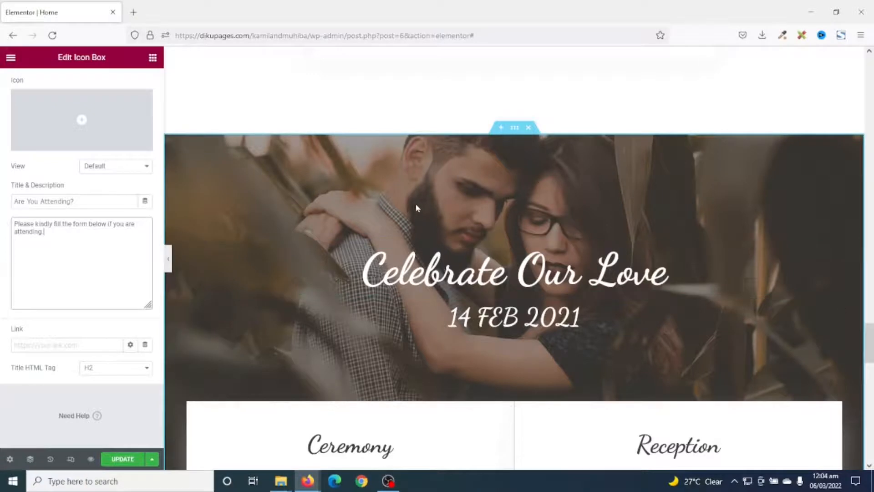
click(515, 129)
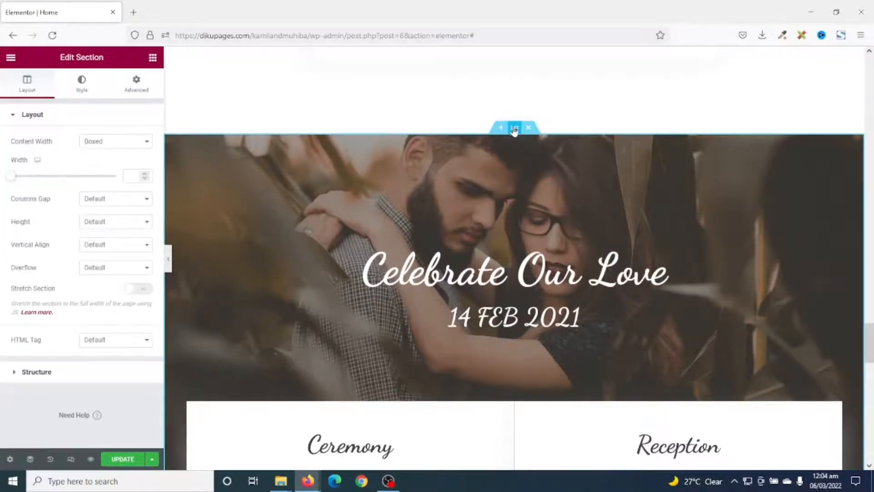
click(82, 85)
click(75, 253)
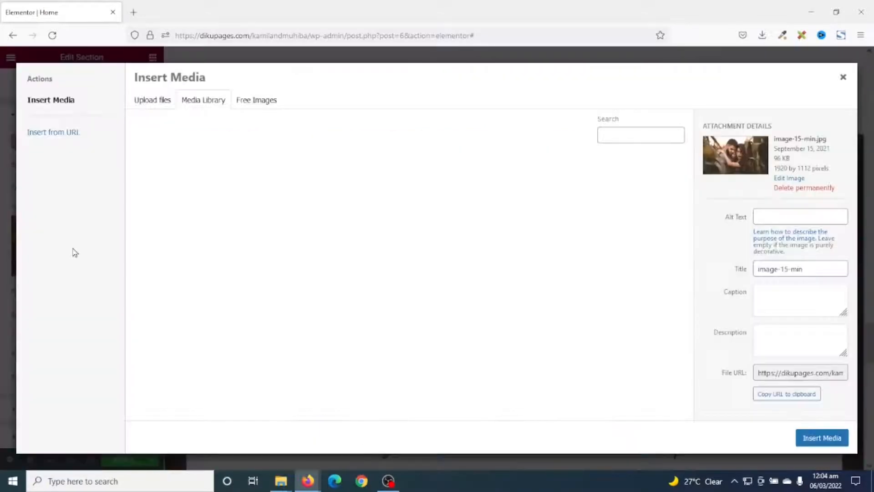
click(397, 269)
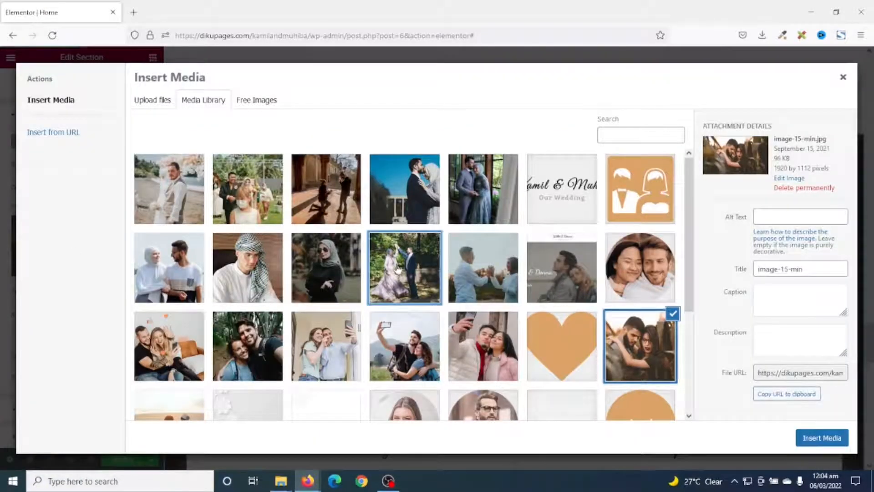
click(824, 438)
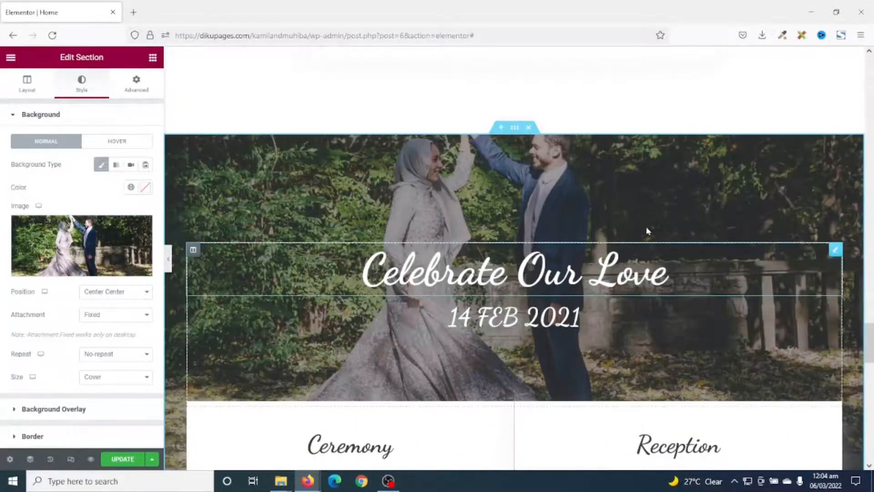
Change the date under the Celebrate Our Love heading to "24 March 2022"
scroll(728, 312, down, 5)
scroll(728, 312, up, 3)
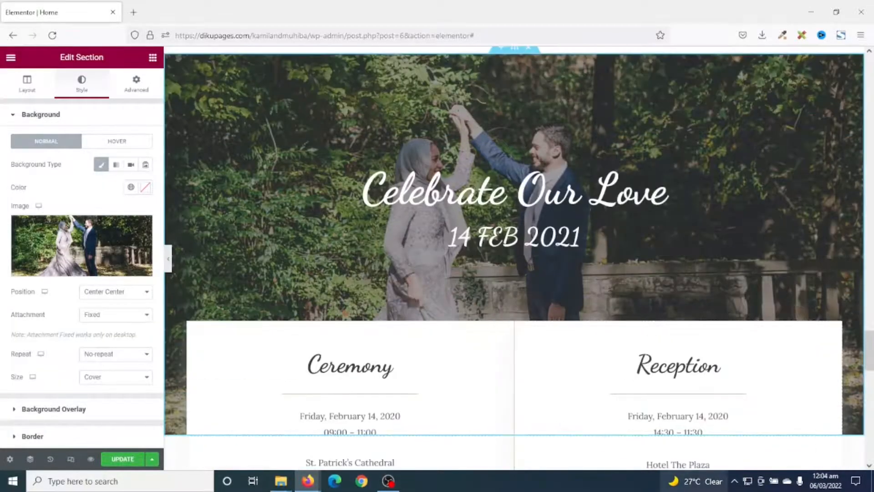
click(517, 235)
drag(111, 159, 2, 151)
text(24 March 2022)
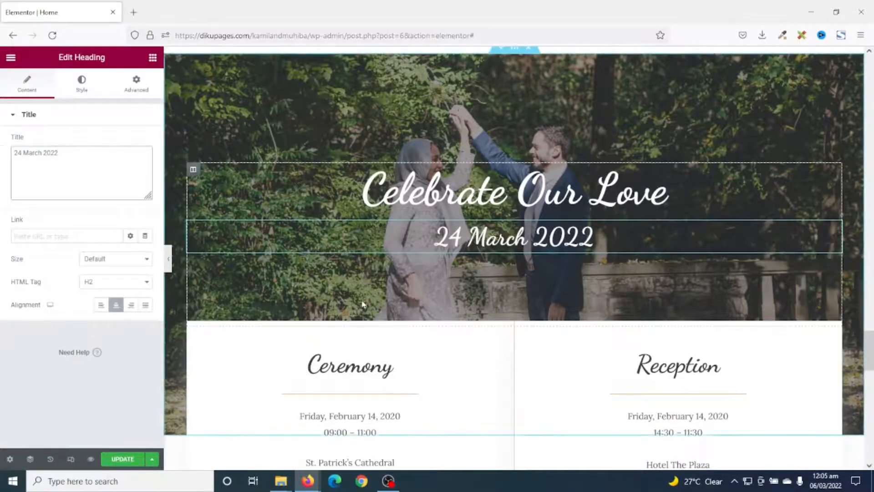
scroll(357, 305, down, 5)
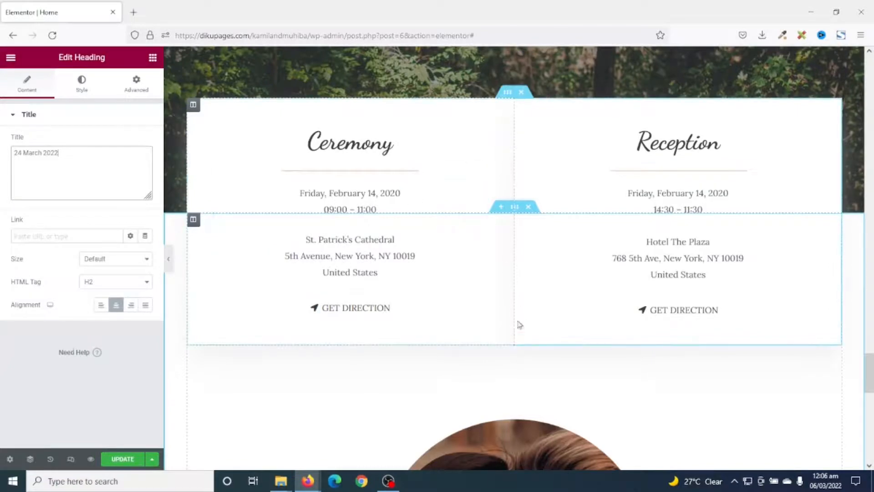
scroll(396, 269, up, 3)
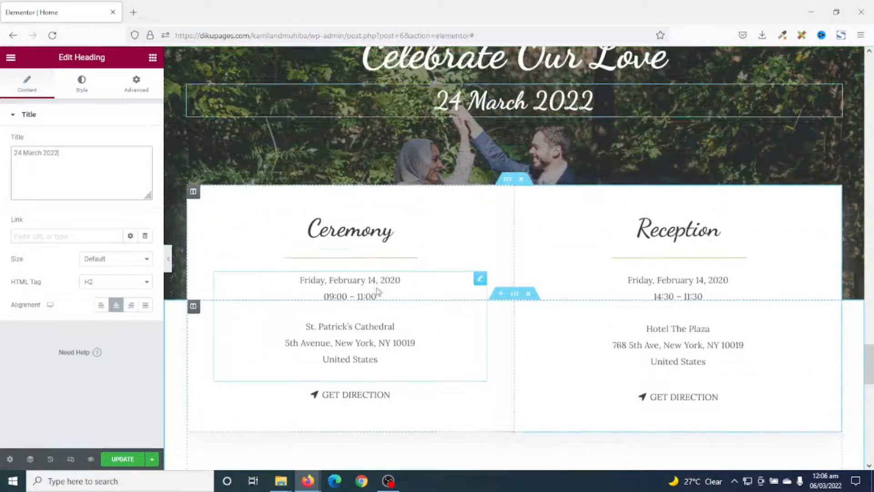
scroll(364, 266, down, 4)
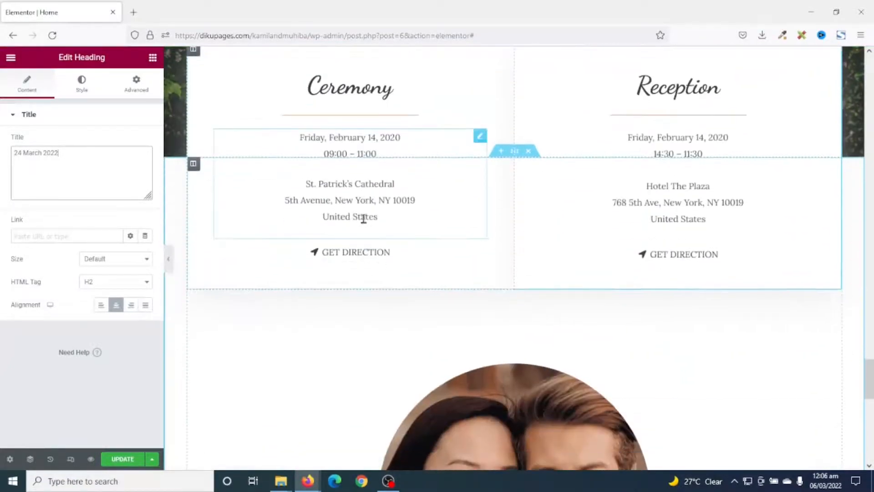
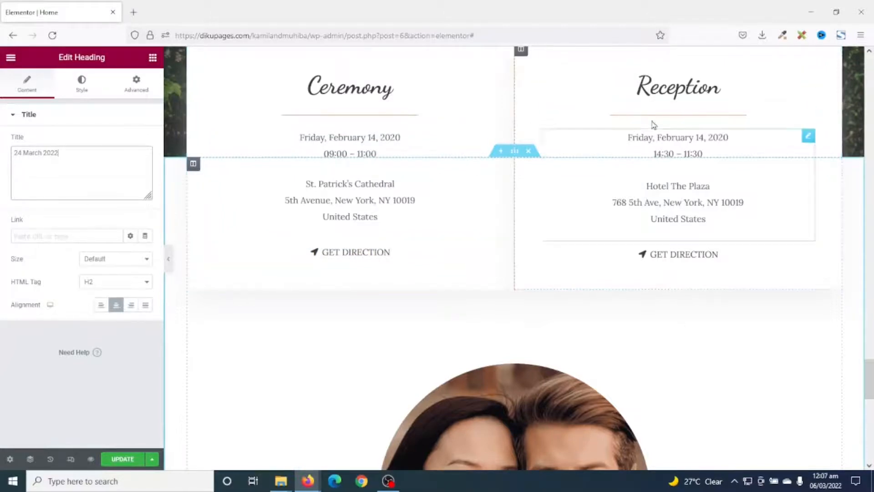
Change the Ceremony heading to "Groom" and open the date and venue text below it for editing
click(390, 89)
drag(50, 155, 2, 151)
text(Gr)
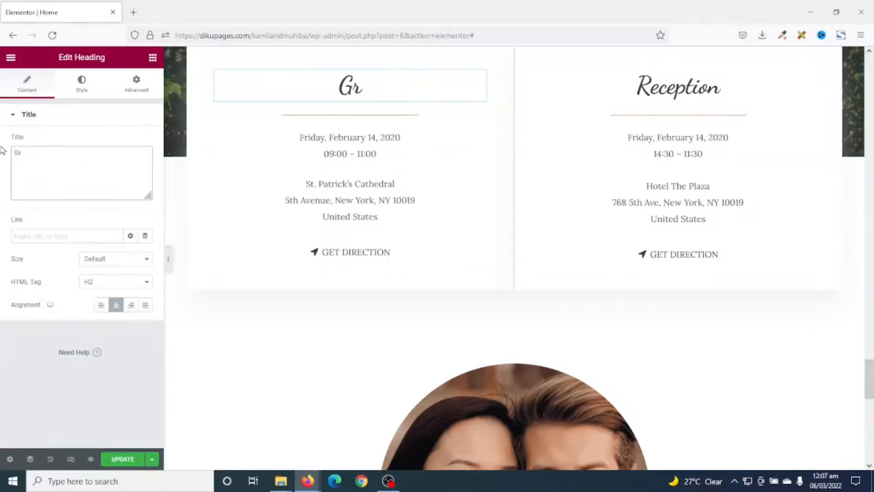
text(oom)
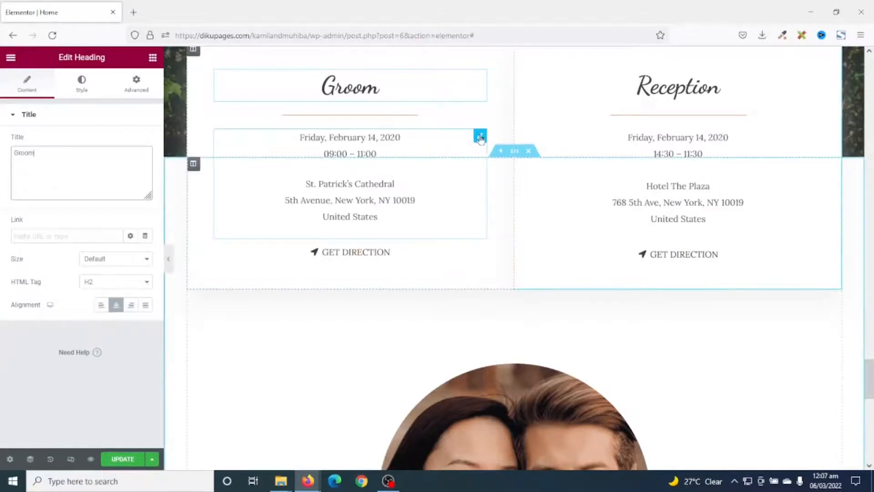
click(480, 137)
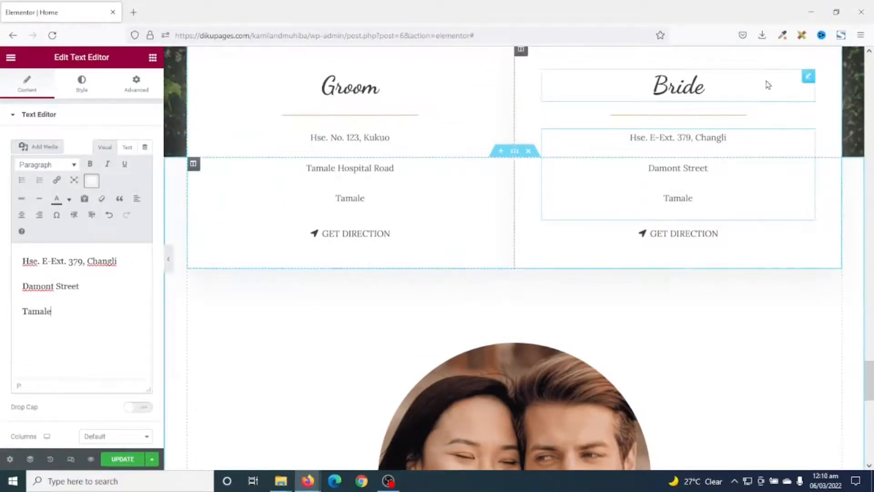
Add an Image Box widget directly above the round couple photo in the We Are Expecting You section
scroll(677, 201, down, 5)
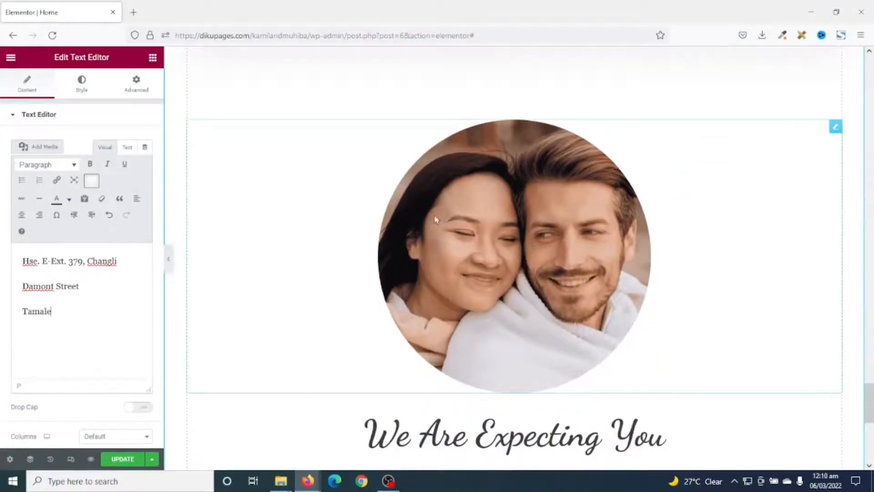
scroll(526, 238, down, 3)
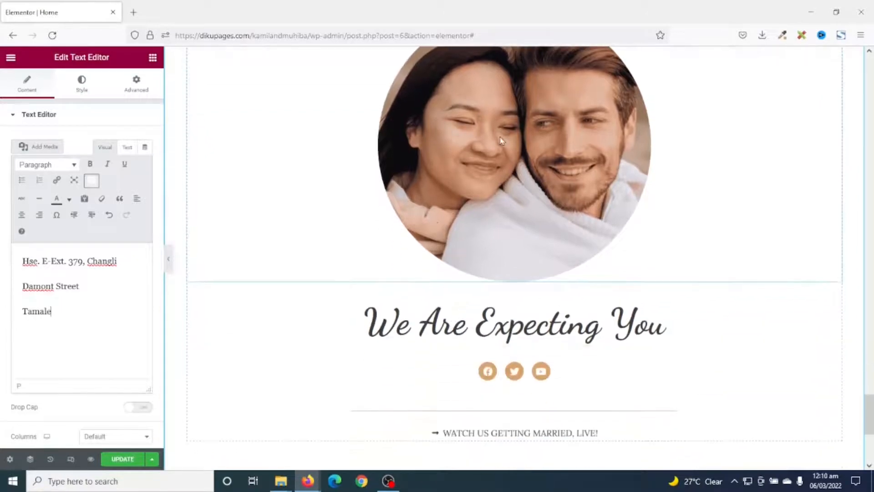
scroll(501, 141, up, 4)
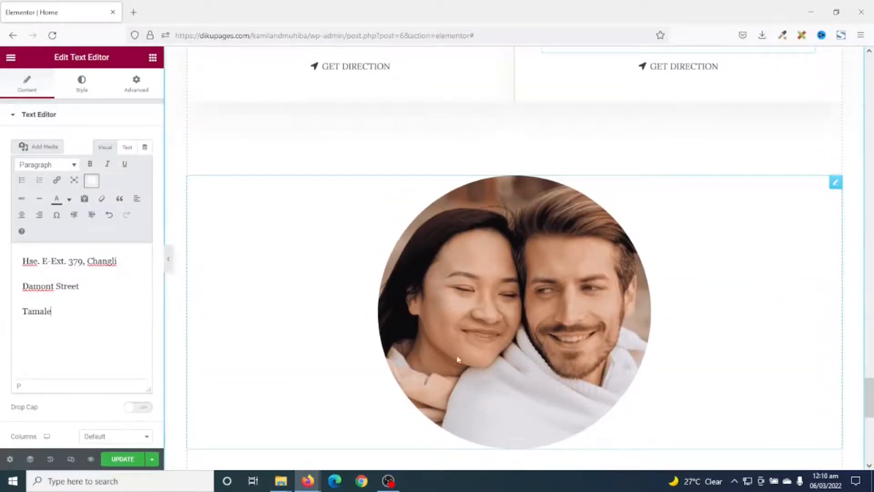
click(150, 62)
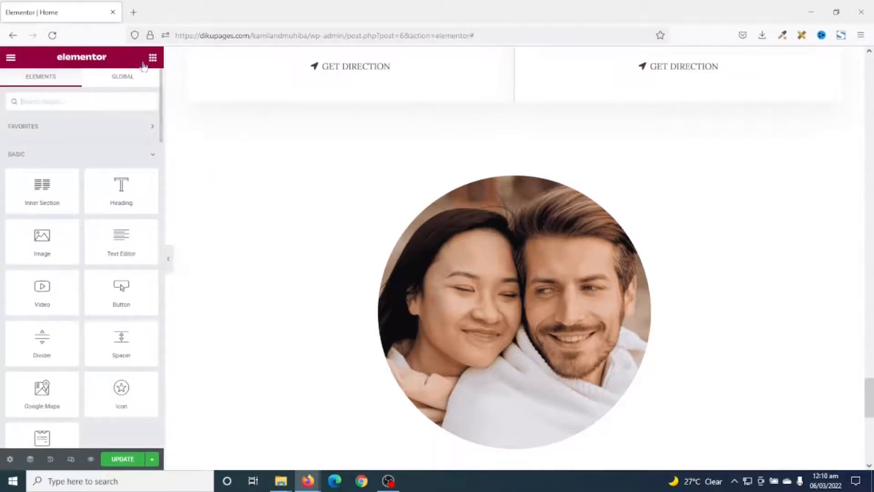
text(image)
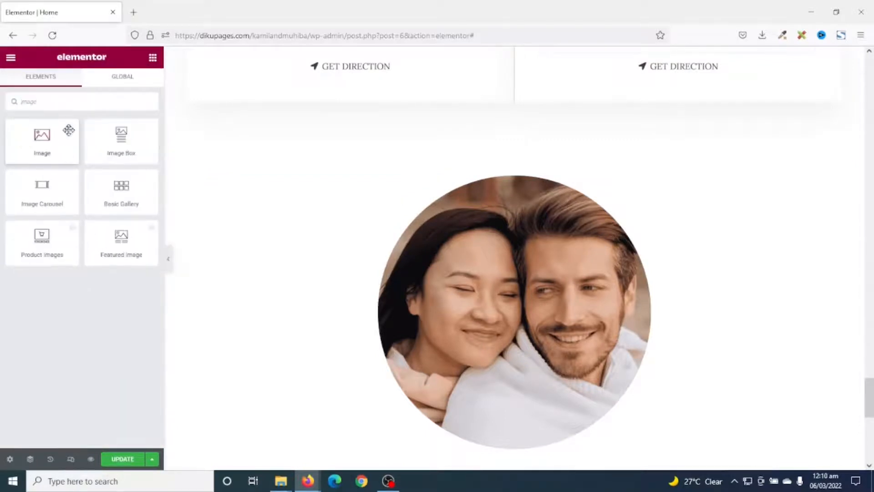
drag(119, 141, 513, 186)
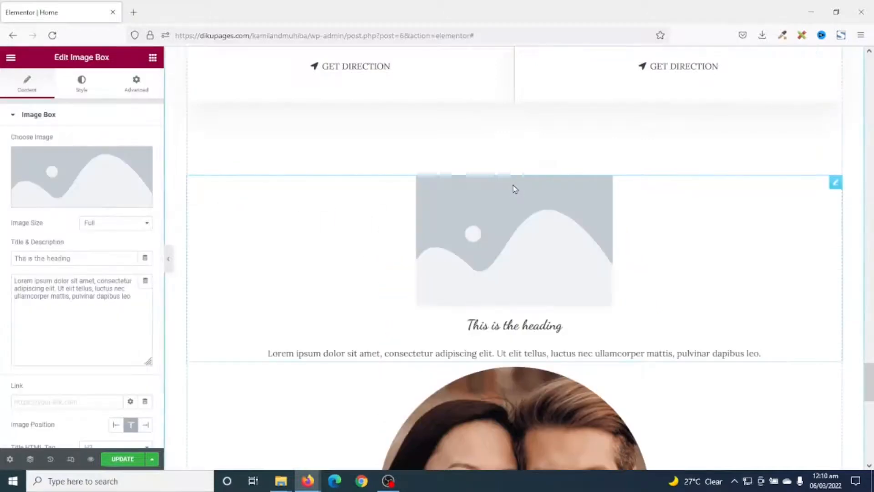
Set the new image box's picture to groom-and-bride1.jpg from the media library
click(75, 180)
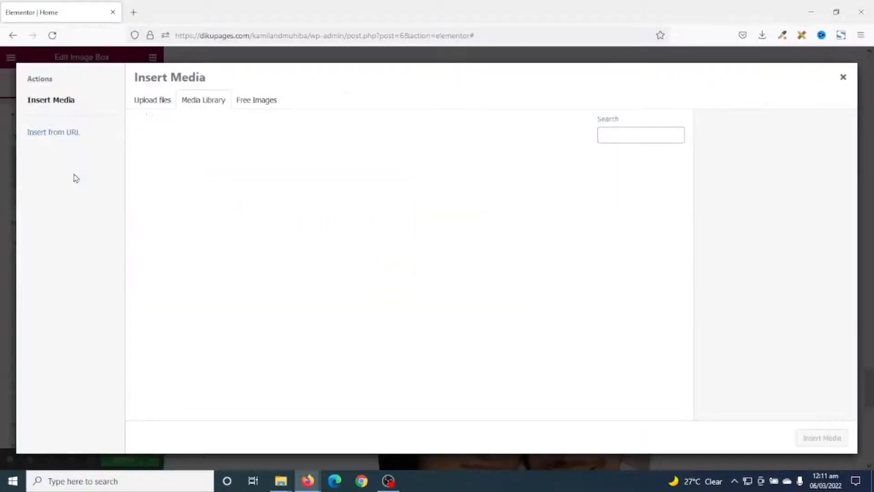
click(180, 280)
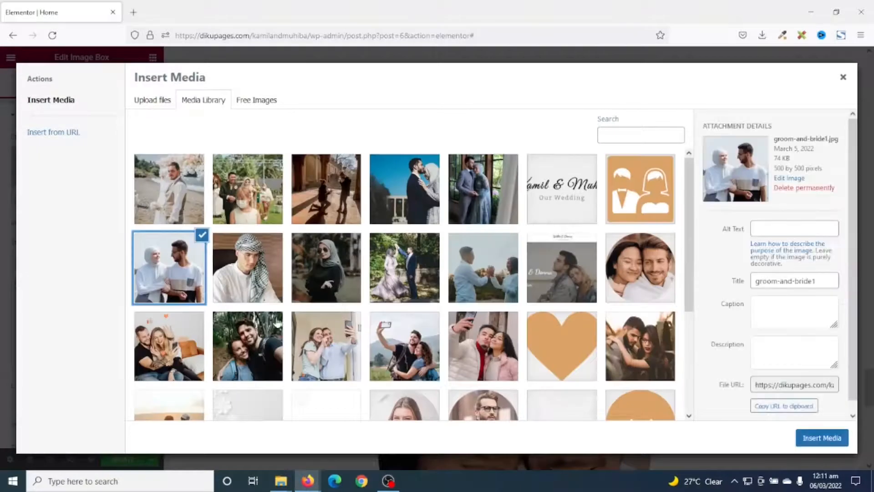
click(833, 440)
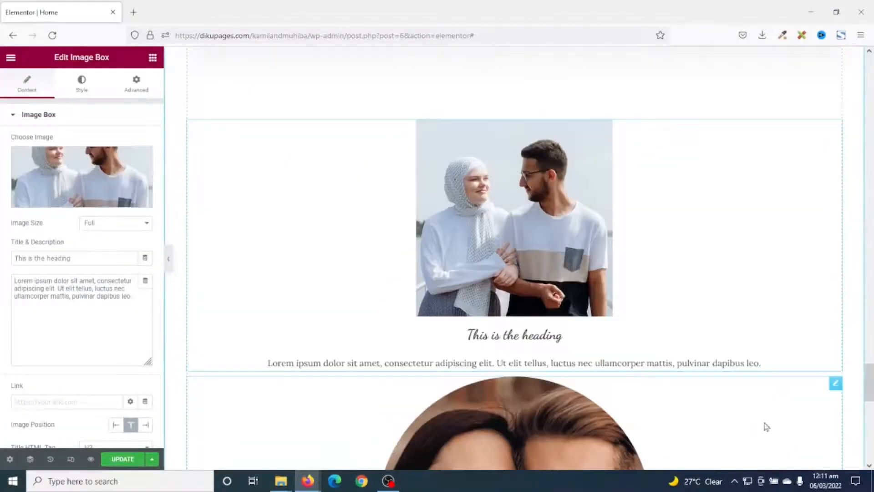
Set the image box picture's width to 100% and its border radius to 100%
click(82, 84)
drag(38, 190, 143, 203)
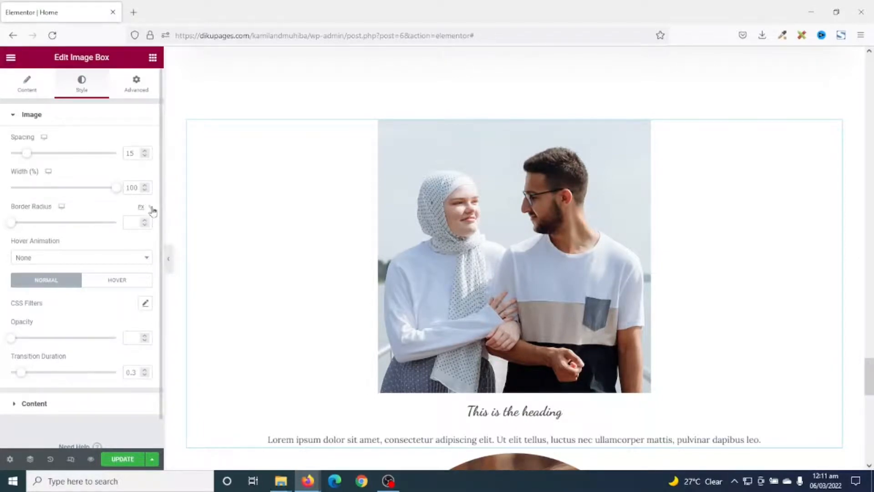
drag(11, 223, 168, 238)
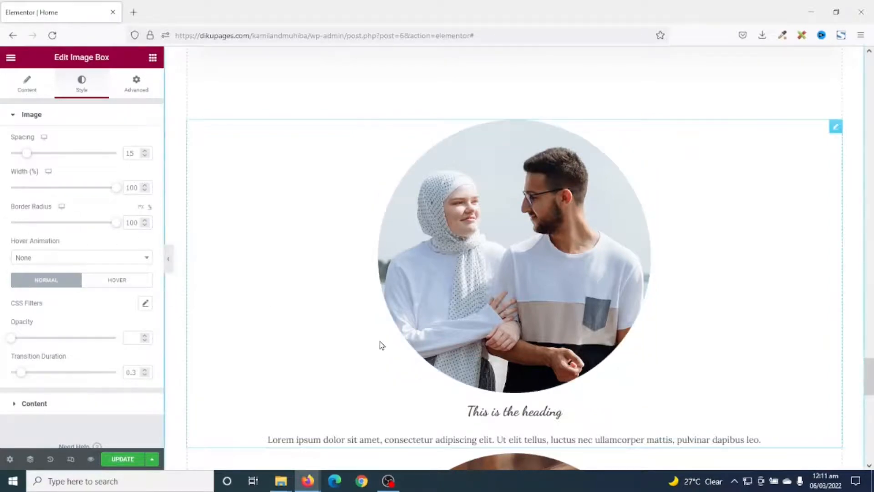
Copy the "We Are Expecting You" heading text and use it as the image box's title
scroll(380, 340, down, 8)
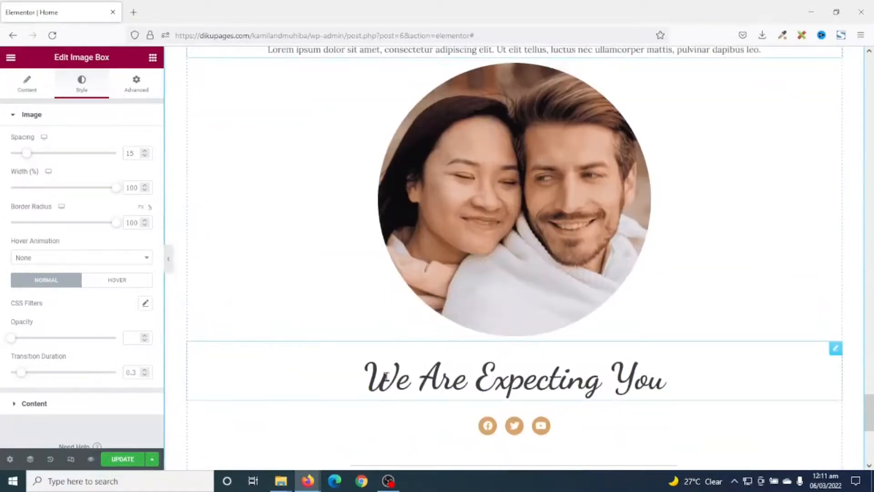
click(484, 382)
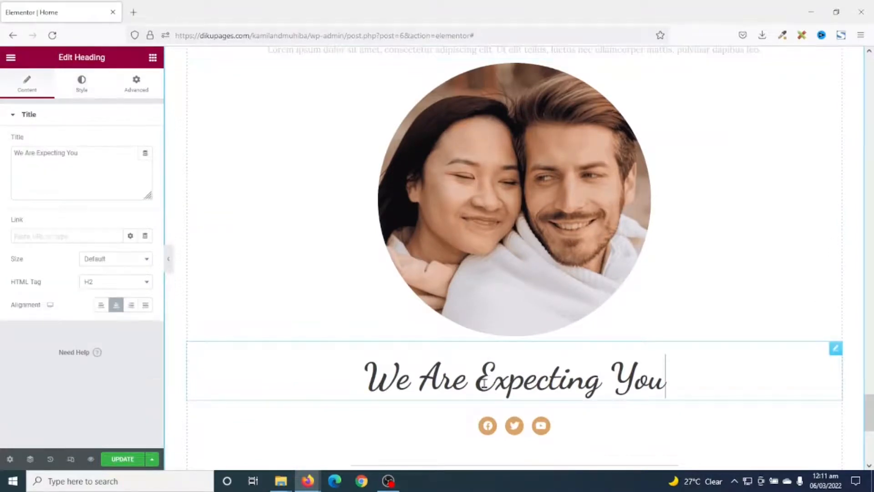
key(ctrl+a)
key(ctrl+c)
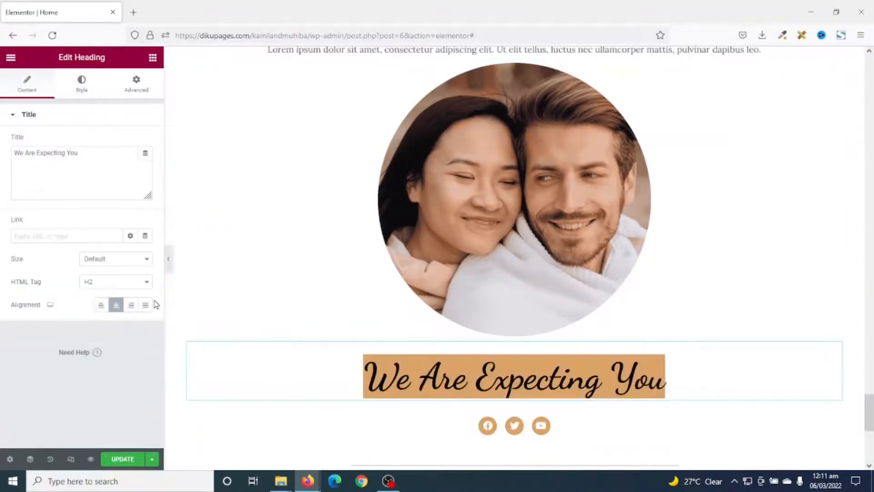
scroll(574, 282, up, 6)
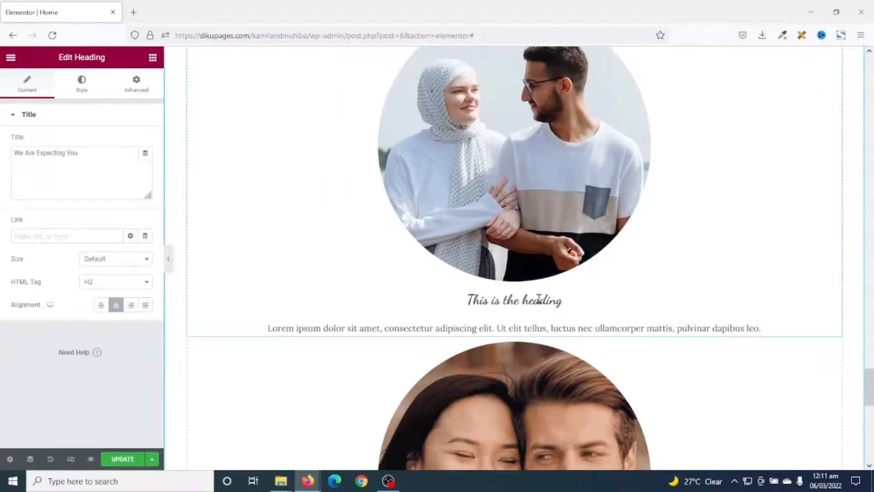
click(440, 284)
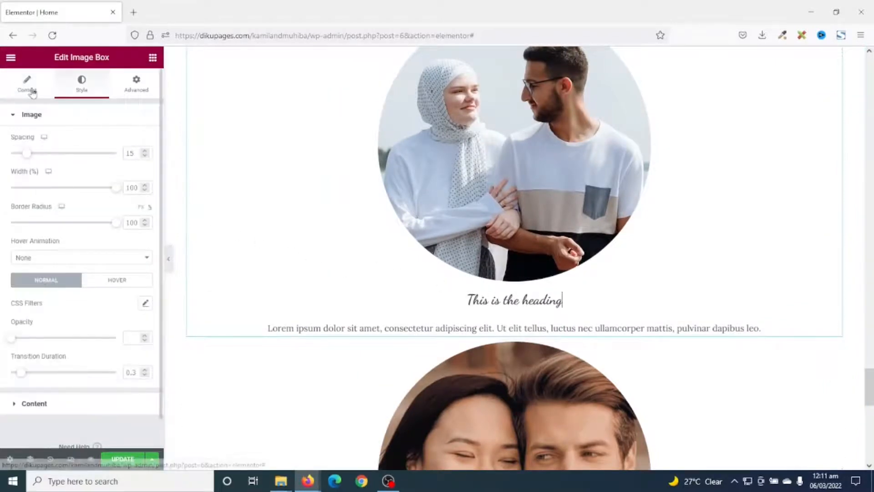
click(30, 88)
drag(88, 254, 1, 239)
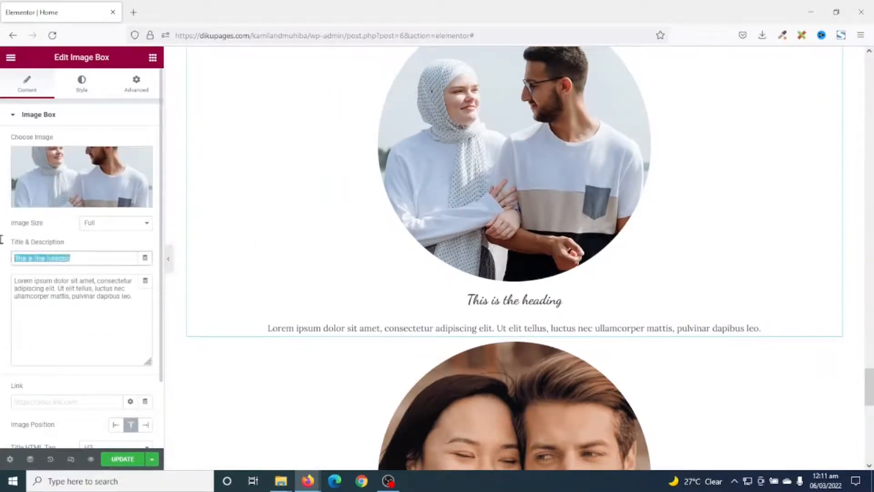
key(ctrl+v)
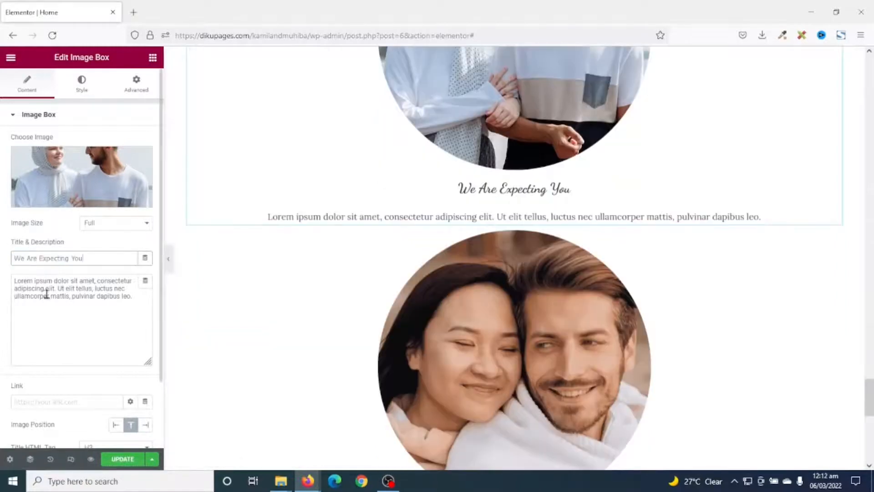
Clear the placeholder description text from the image box
drag(110, 303, 2, 266)
key(ctrl+a)
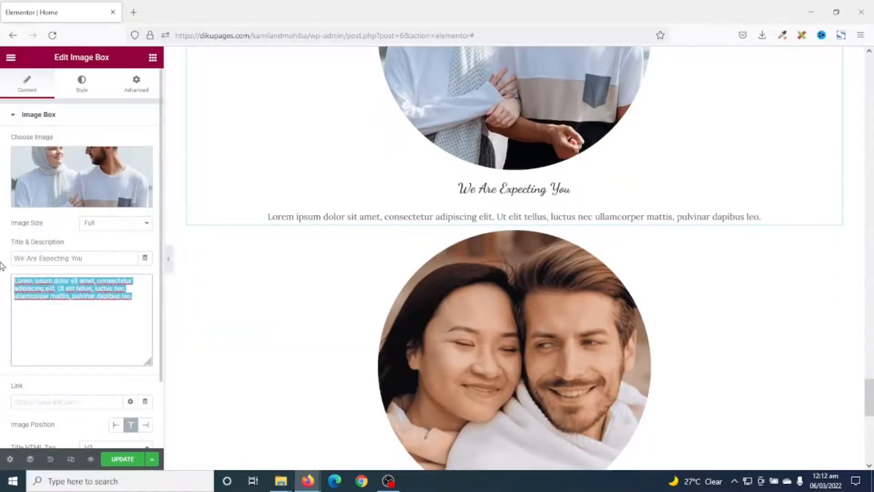
key(BackSpace)
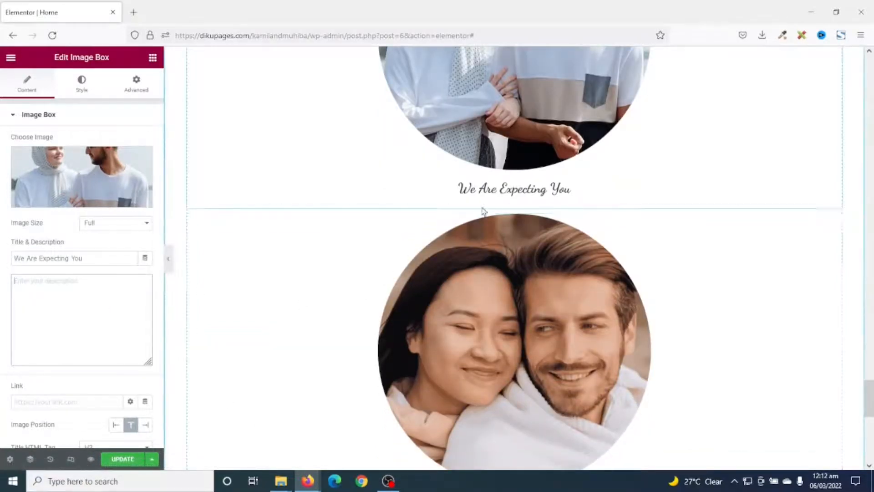
Set the image box title's typography size to 55 px
click(82, 84)
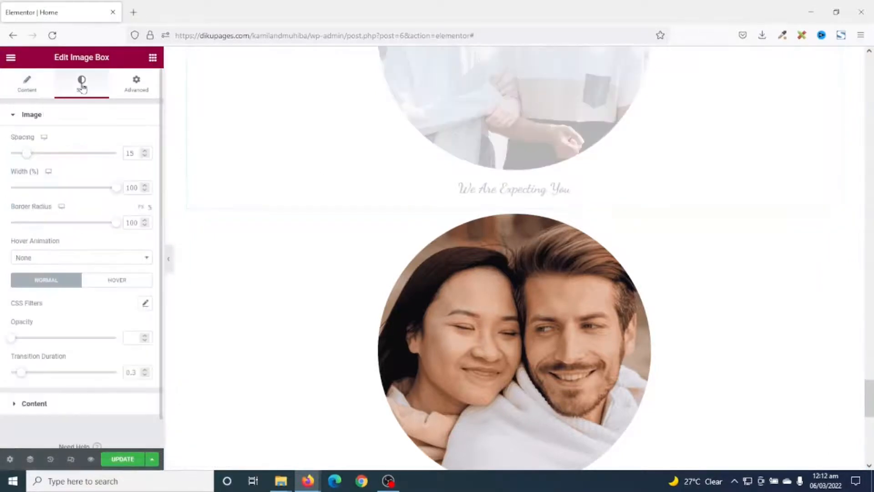
click(67, 404)
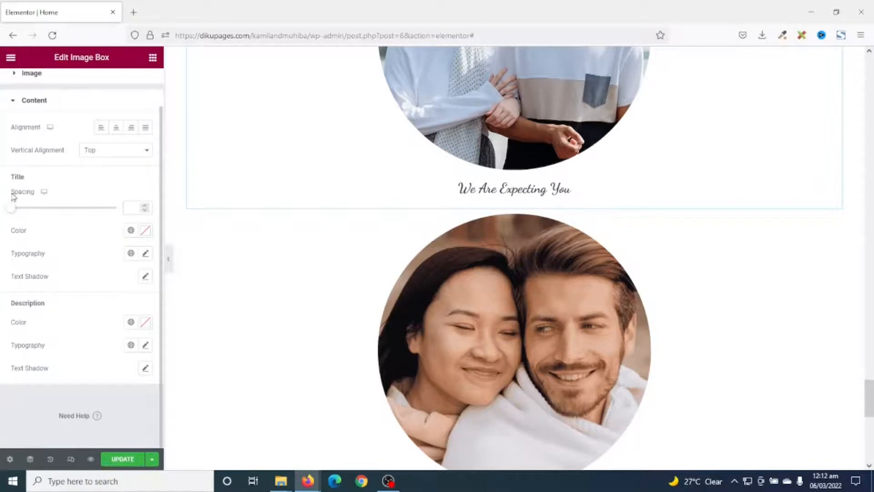
click(145, 256)
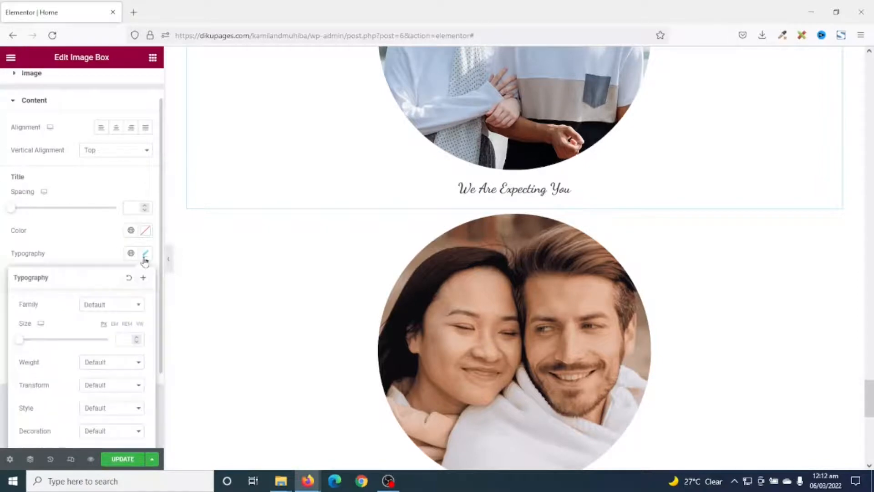
drag(22, 345, 43, 349)
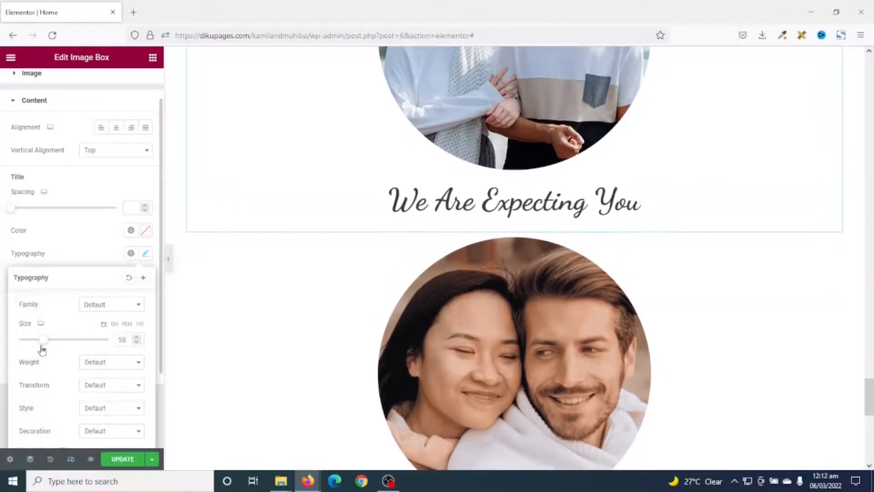
click(138, 343)
click(138, 344)
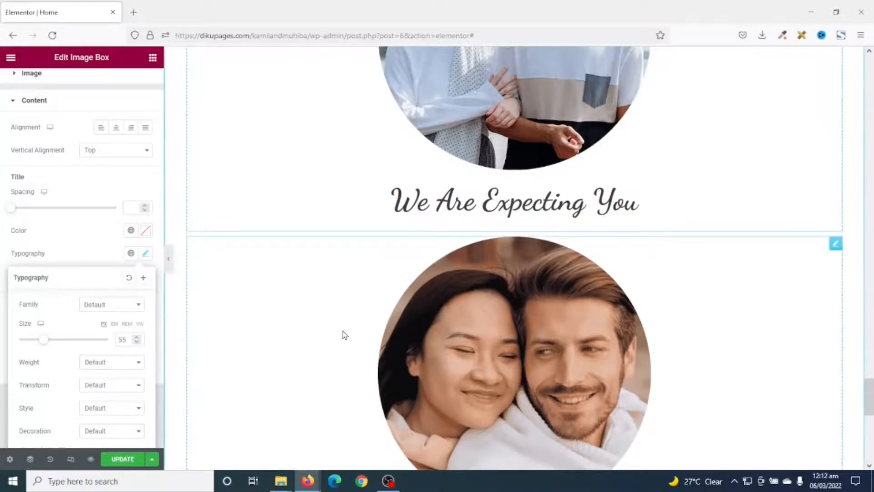
Delete the template's round couple photo and the original We Are Expecting You heading below the new image box
scroll(343, 331, down, 5)
scroll(345, 334, up, 3)
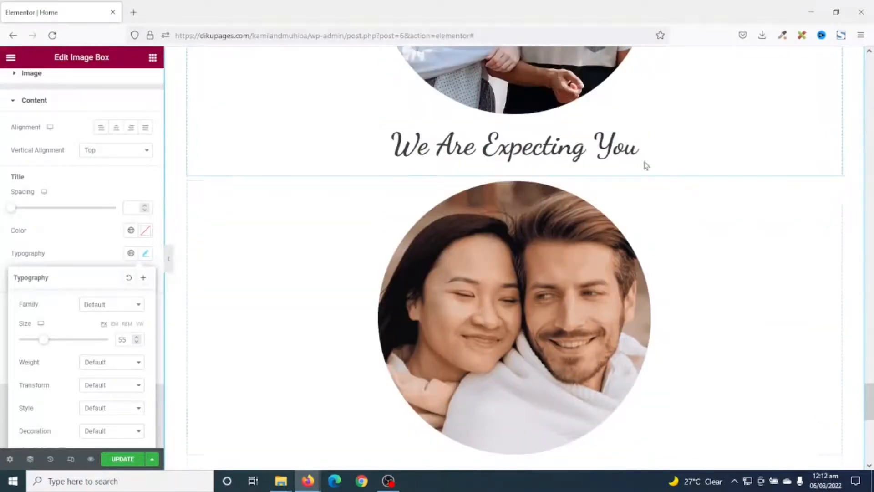
right_click(713, 306)
click(769, 458)
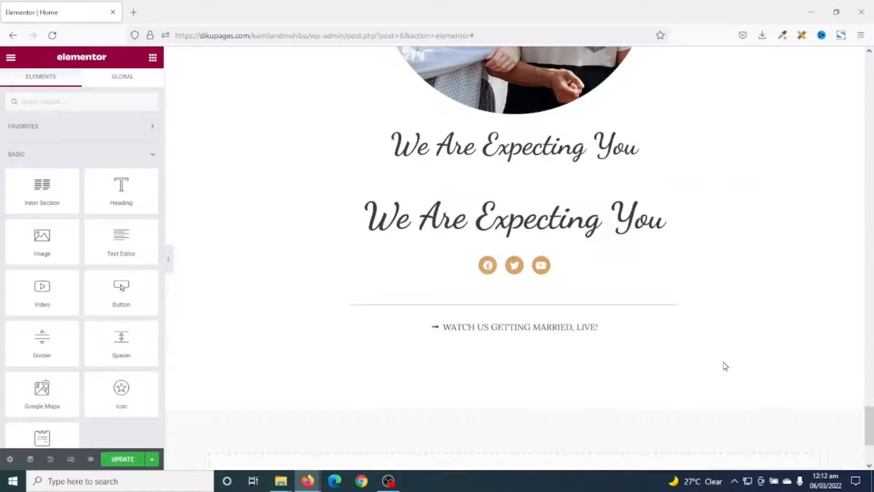
right_click(656, 218)
click(724, 380)
Review the I Am Attending button under the bride and groom profiles and the Are You Attending? form section
scroll(824, 389, up, 15)
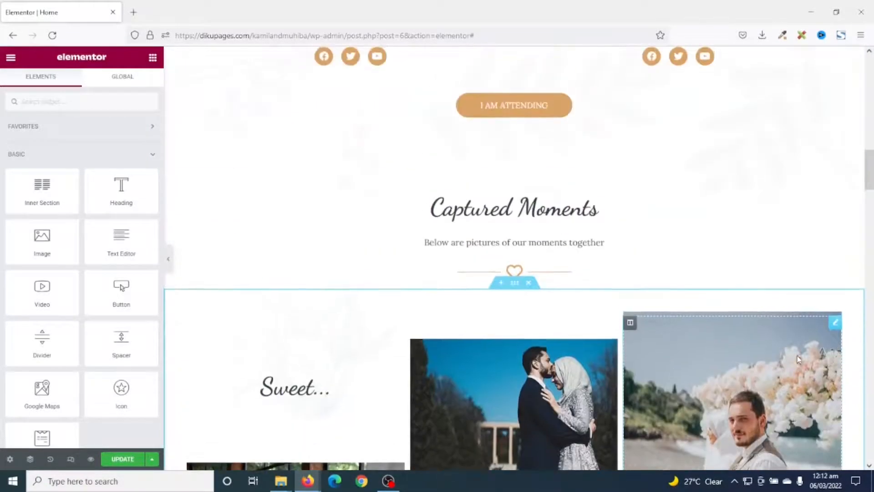
scroll(774, 351, up, 3)
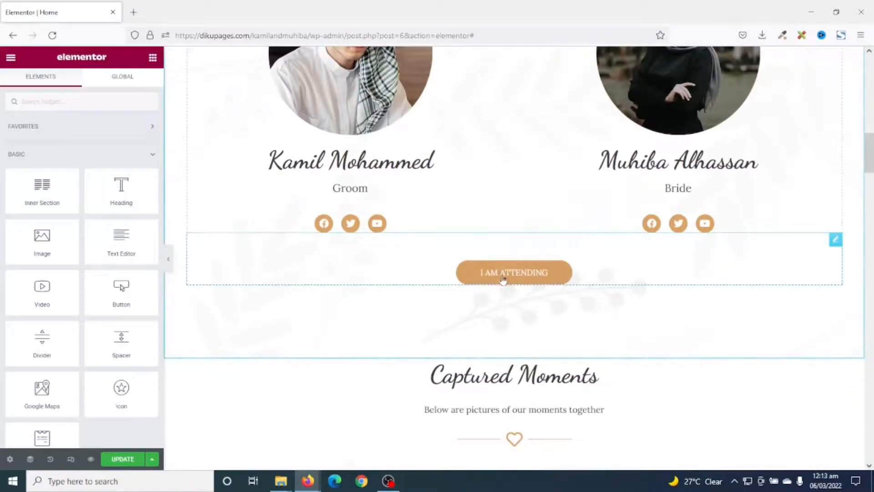
scroll(622, 337, down, 12)
scroll(622, 337, down, 10)
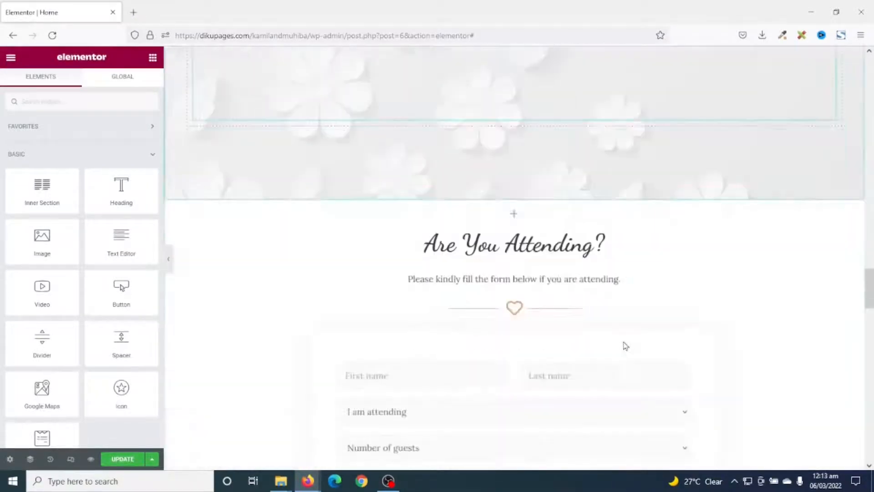
scroll(492, 209, up, 4)
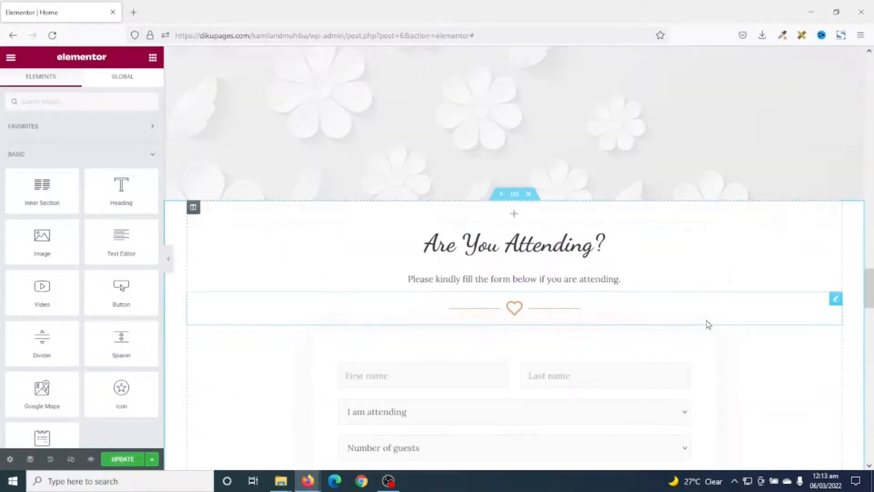
scroll(610, 283, up, 18)
scroll(568, 280, up, 1)
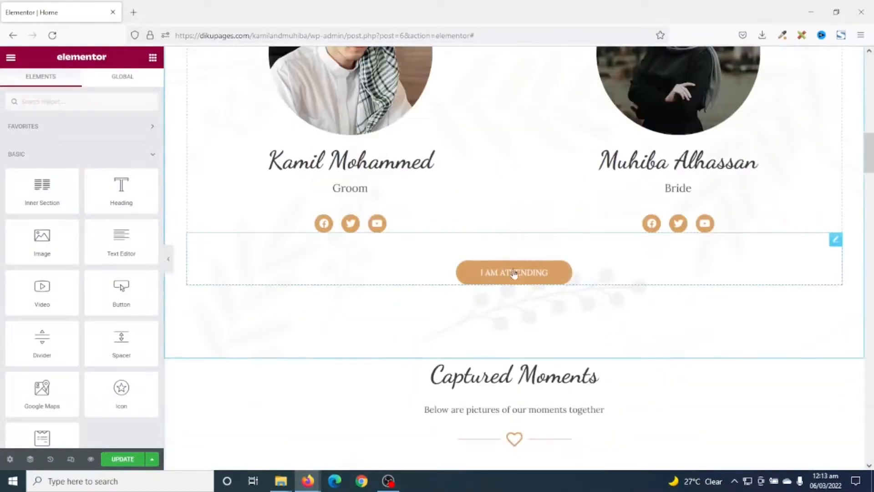
Link the I Am Attending button under the bride and groom profiles to #form
click(516, 278)
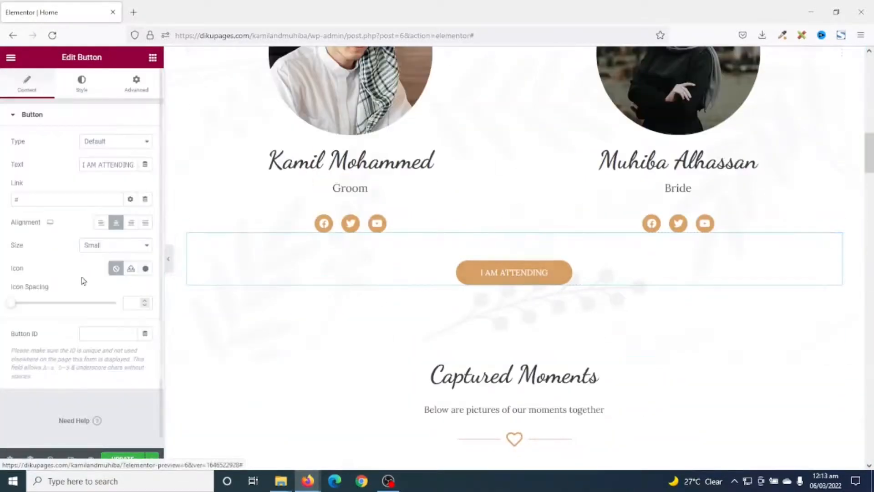
click(46, 199)
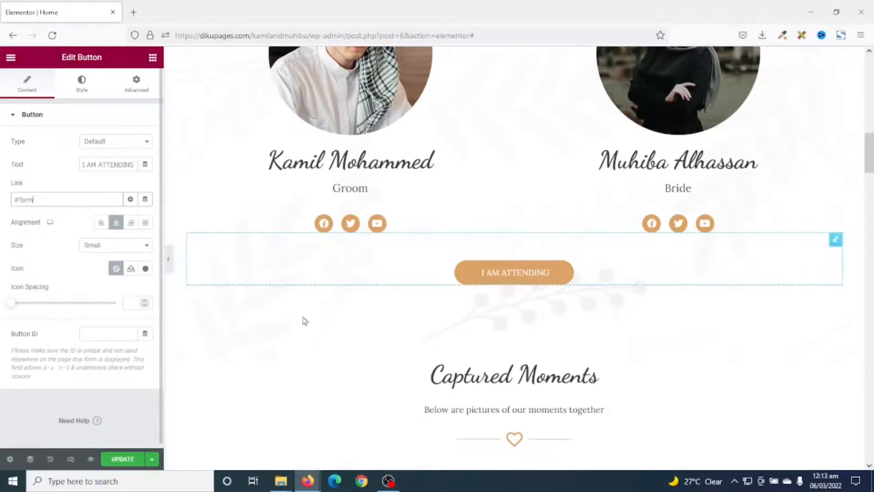
Delete the empty inner section above the Are You Attending? heading
scroll(469, 296, down, 15)
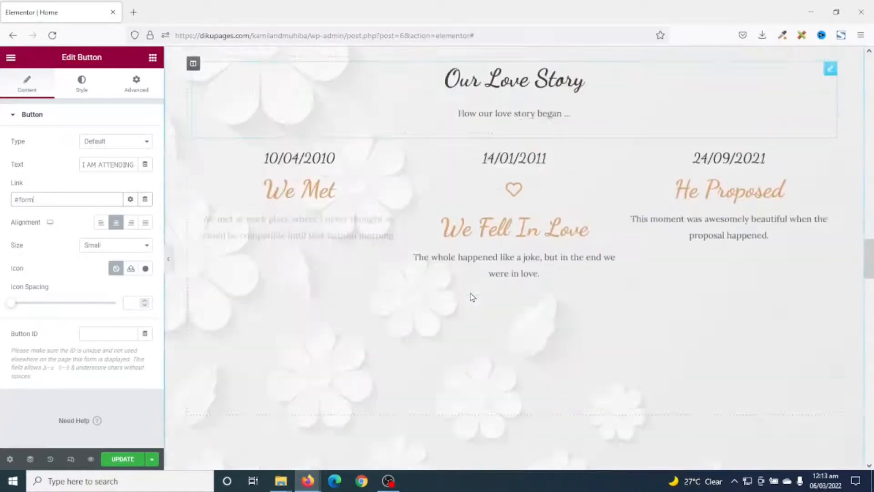
scroll(472, 297, down, 5)
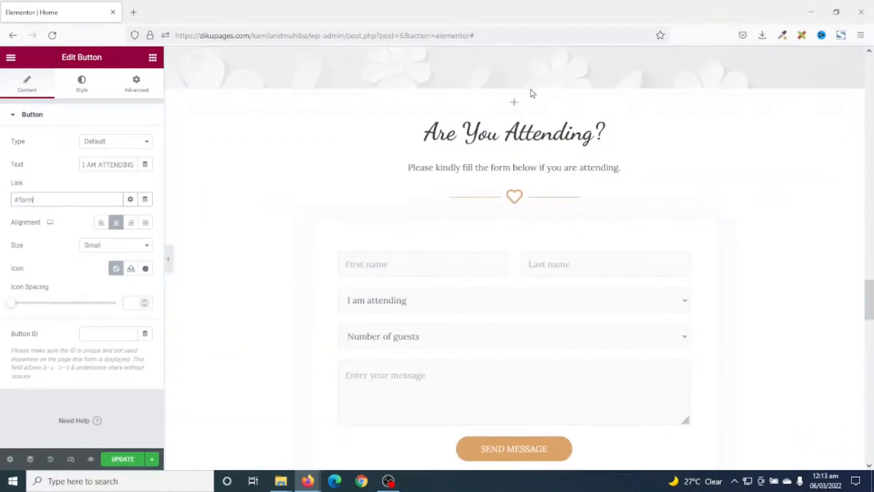
click(317, 227)
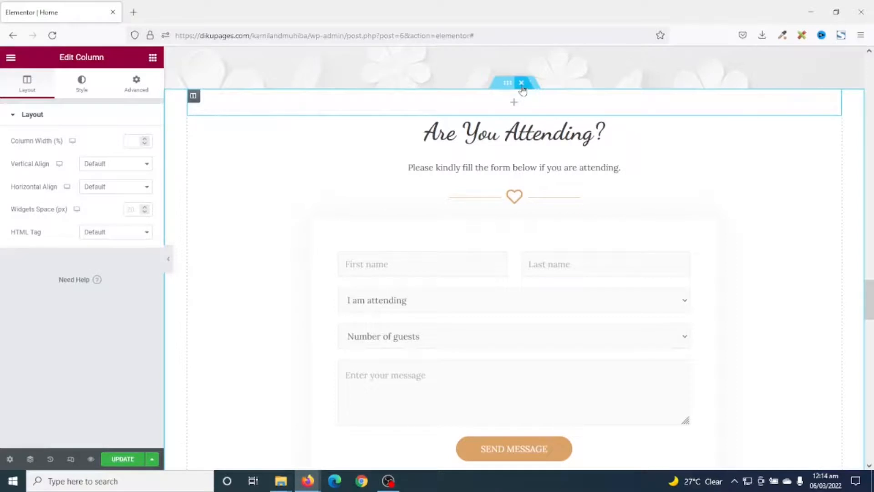
click(522, 87)
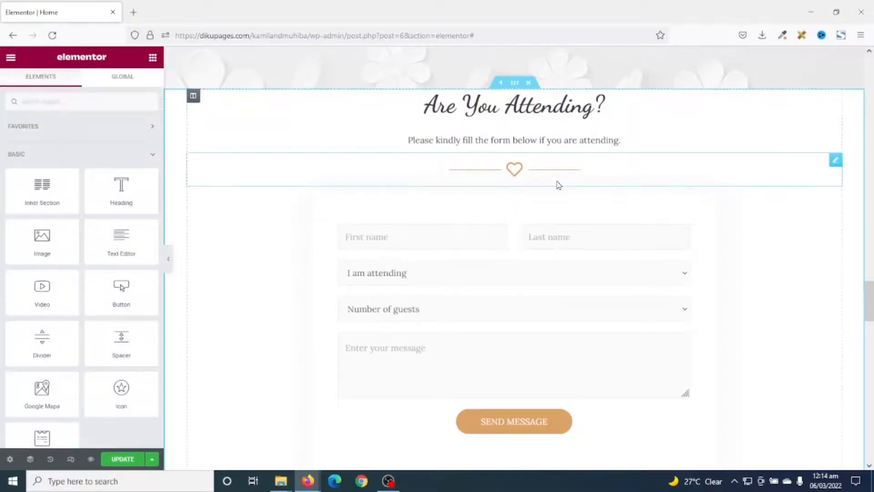
Set the CSS ID of the Are You Attending? section to form
click(515, 84)
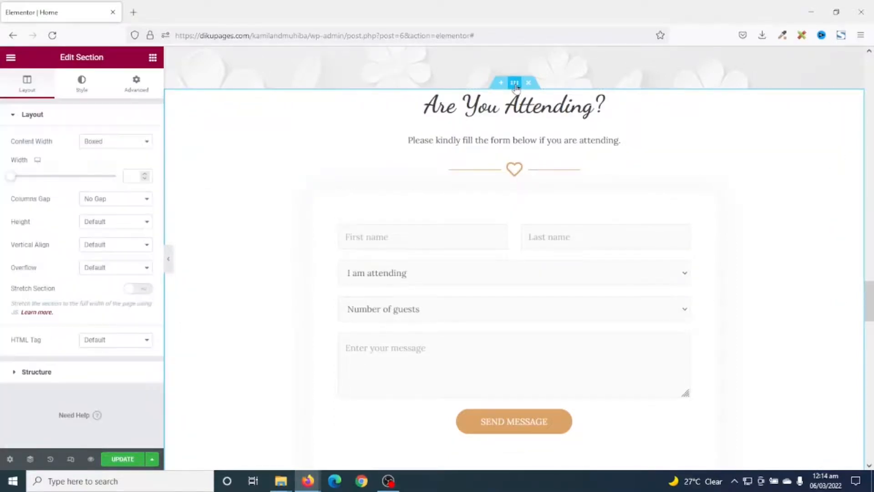
click(137, 93)
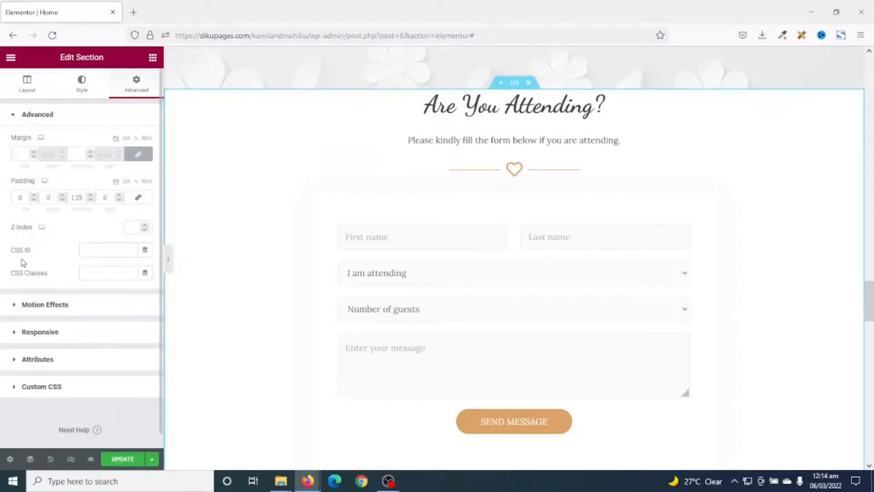
click(100, 252)
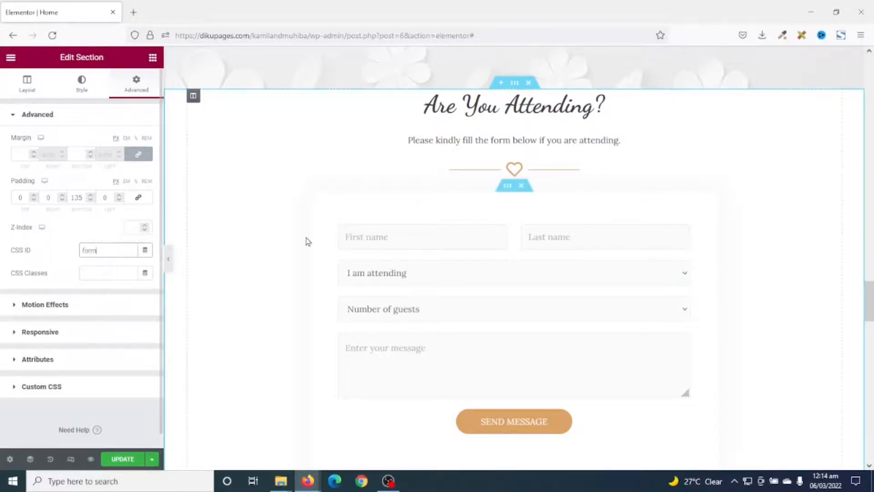
drag(104, 248, 62, 249)
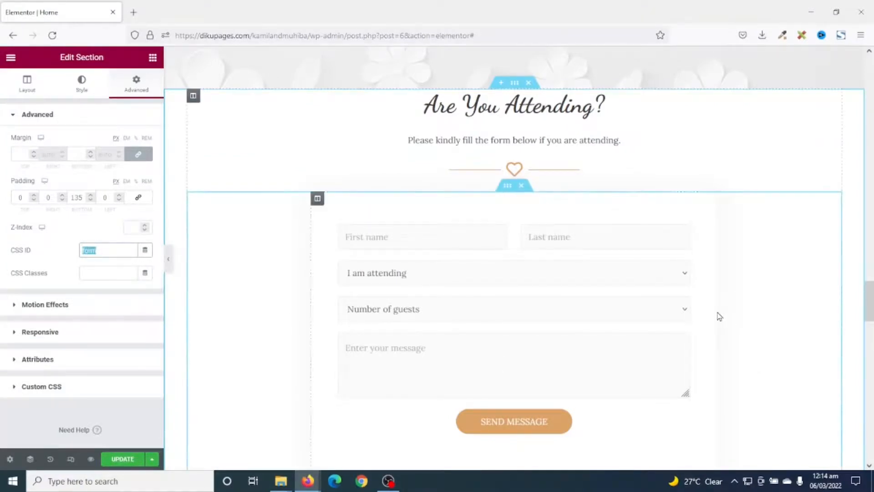
Test the I Am Attending button's link to the form section
scroll(717, 316, up, 15)
scroll(653, 269, up, 5)
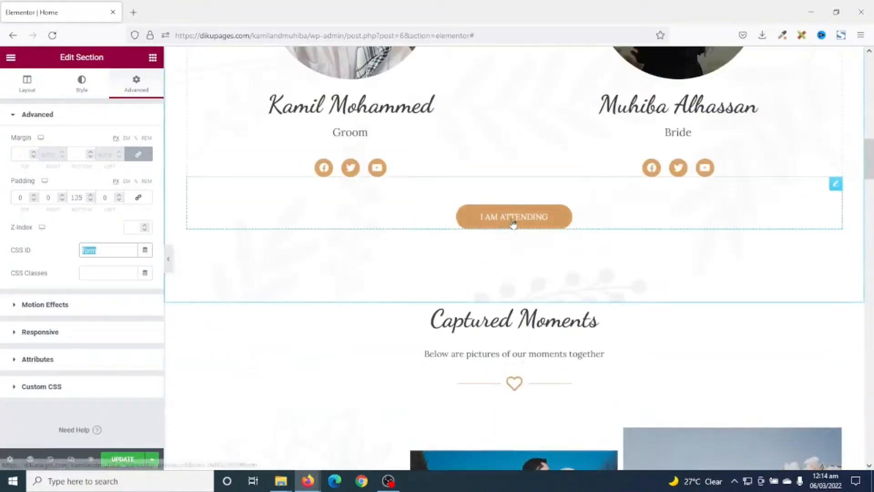
click(513, 219)
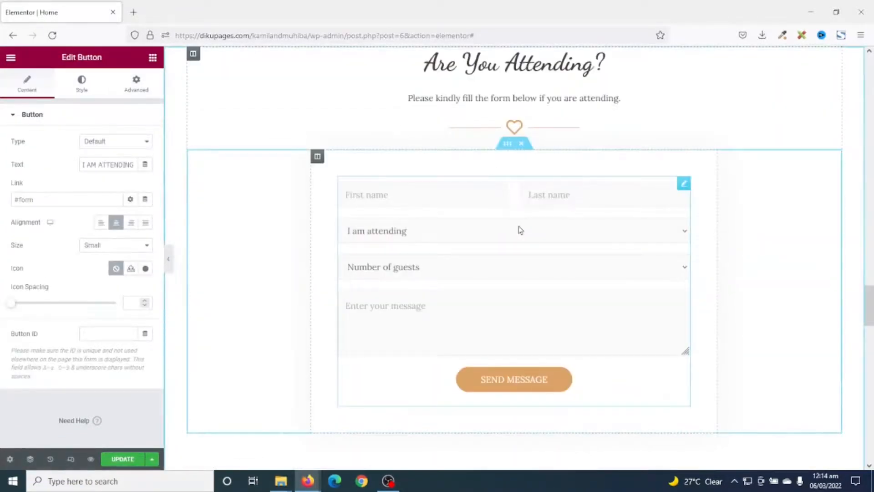
Set the Are You Attending? section's top padding to 135 px and save the page update
scroll(506, 196, up, 3)
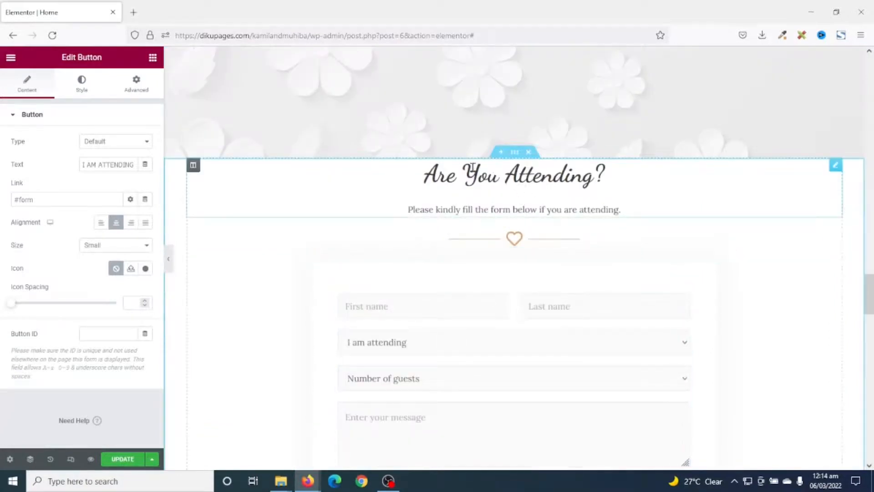
click(514, 153)
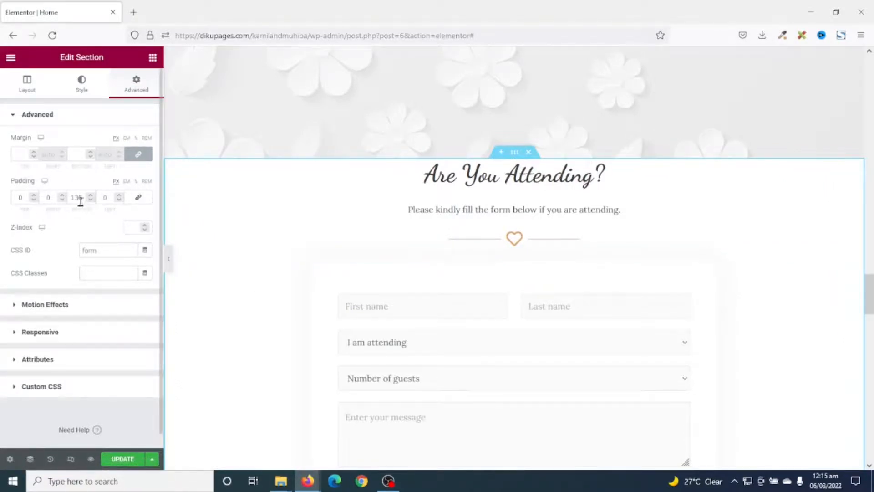
click(34, 195)
click(34, 195)
click(34, 196)
click(34, 195)
click(34, 196)
click(34, 195)
click(35, 195)
click(34, 196)
click(34, 195)
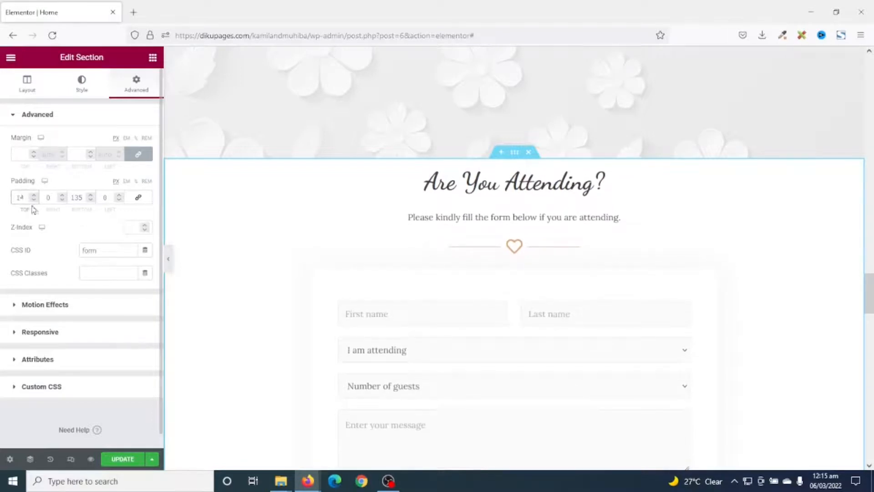
text(150)
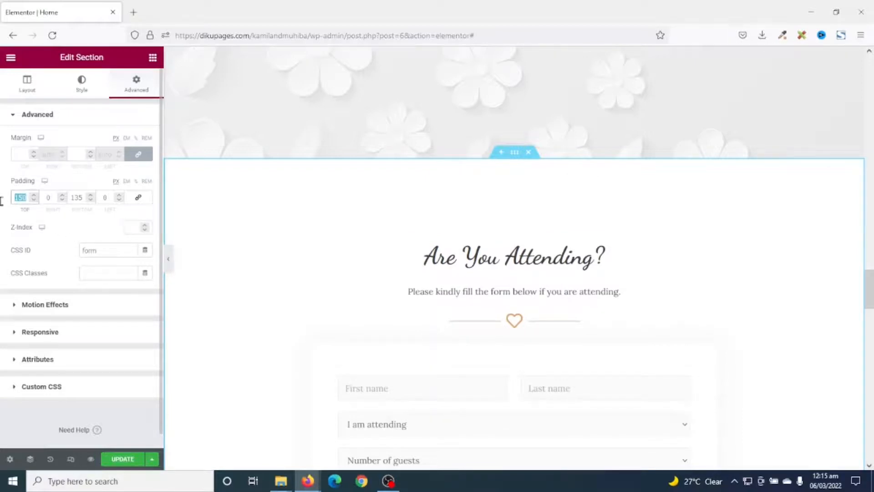
text(135)
scroll(735, 236, up, 20)
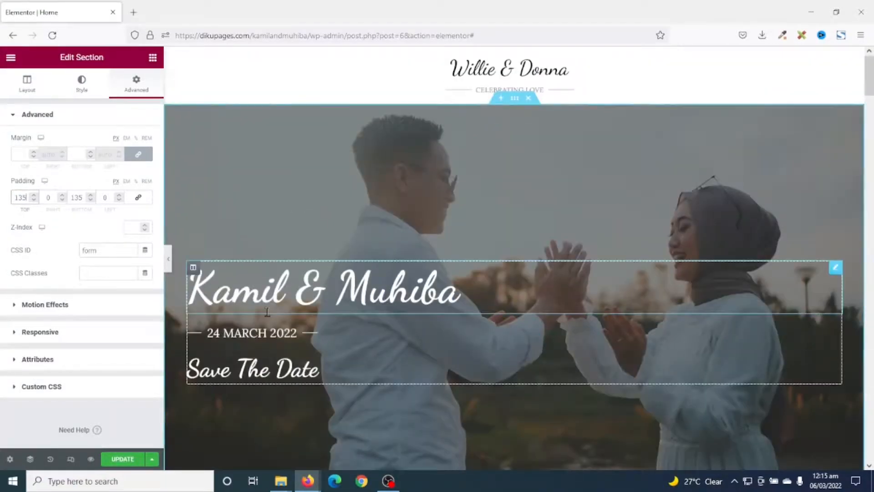
click(123, 458)
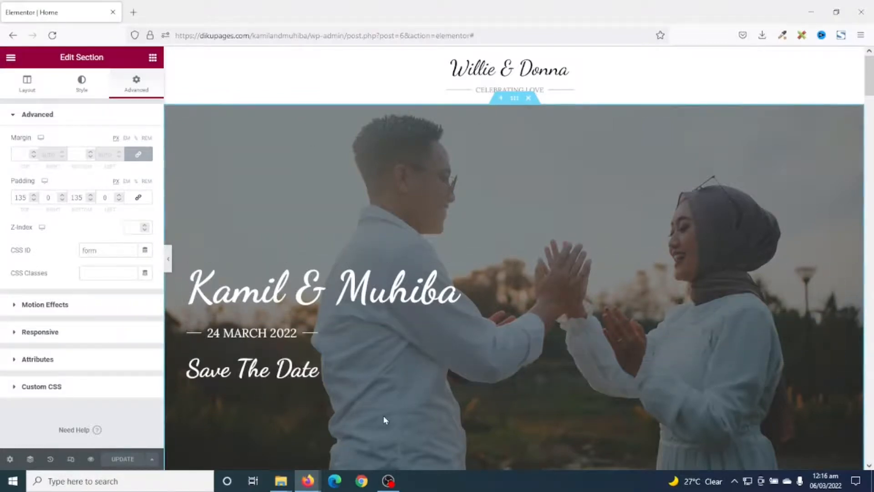
Switch the page to the tablet view in responsive mode and go to the bride and groom profiles
click(70, 459)
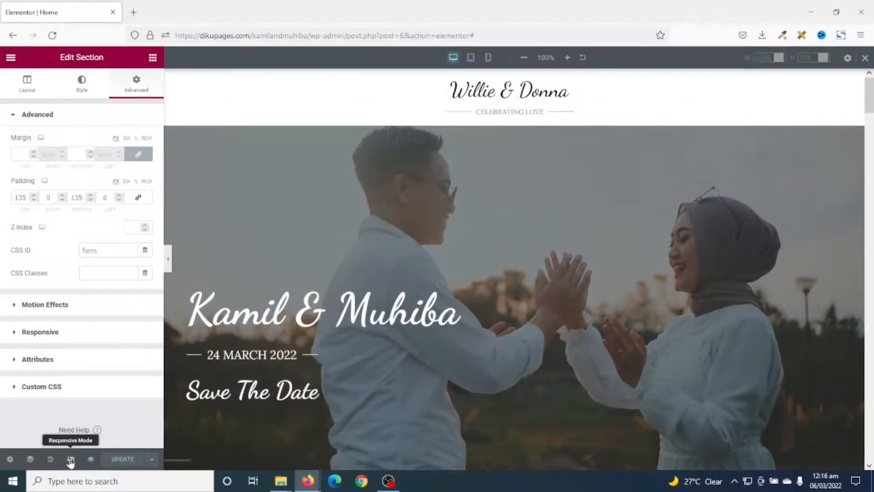
click(471, 57)
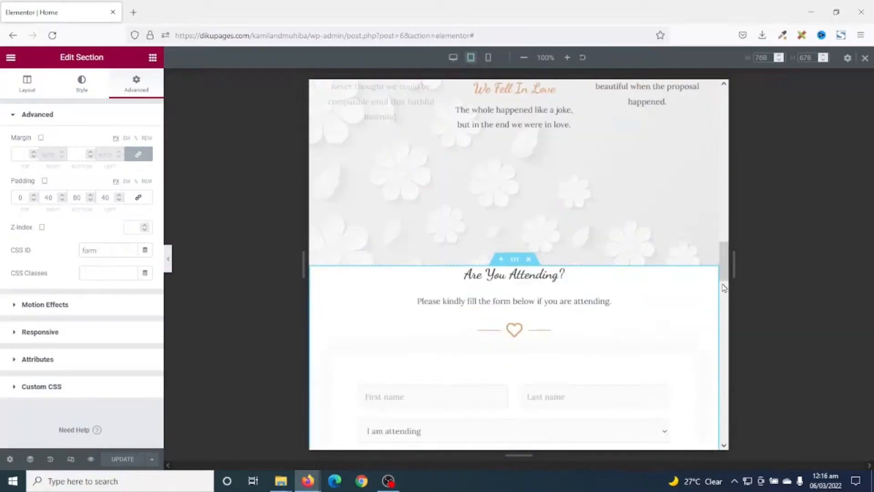
drag(723, 273, 723, 89)
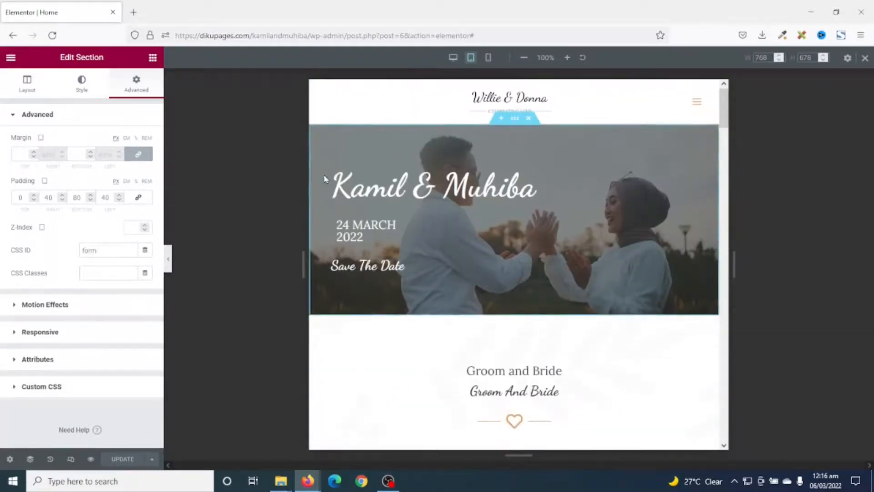
scroll(556, 204, down, 7)
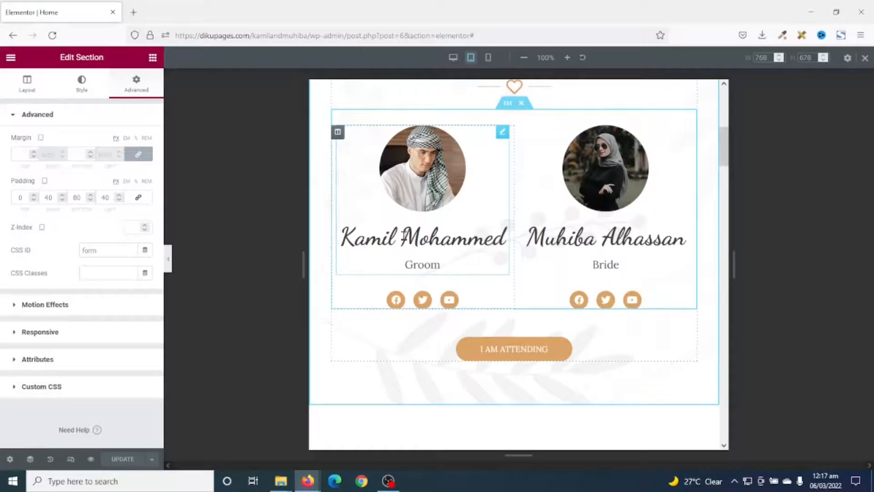
Set the groom image box's title typography size to 30 px for tablet
click(404, 236)
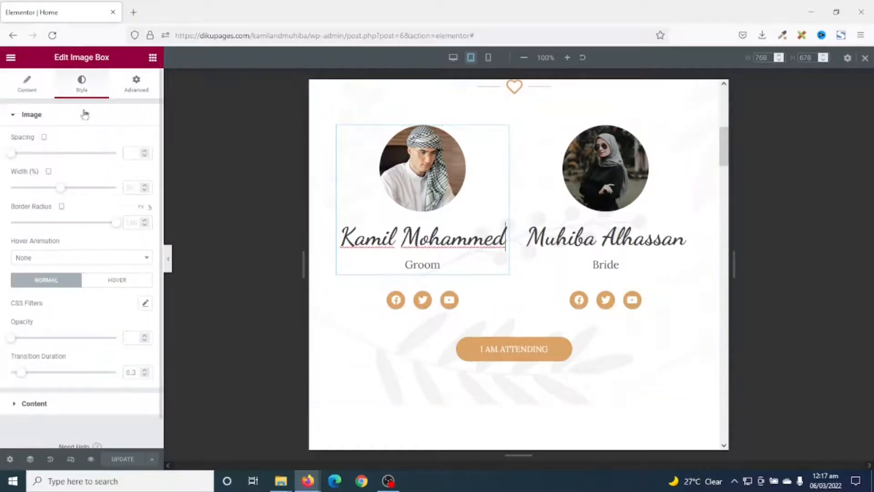
click(34, 405)
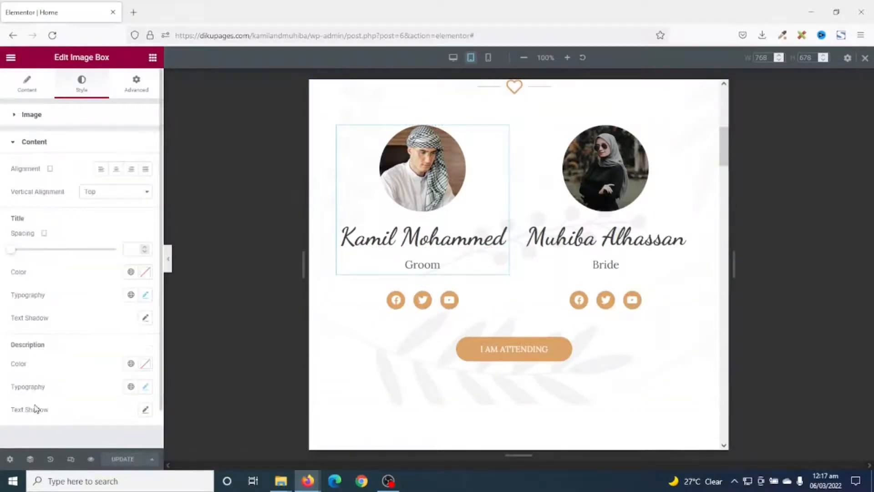
click(146, 297)
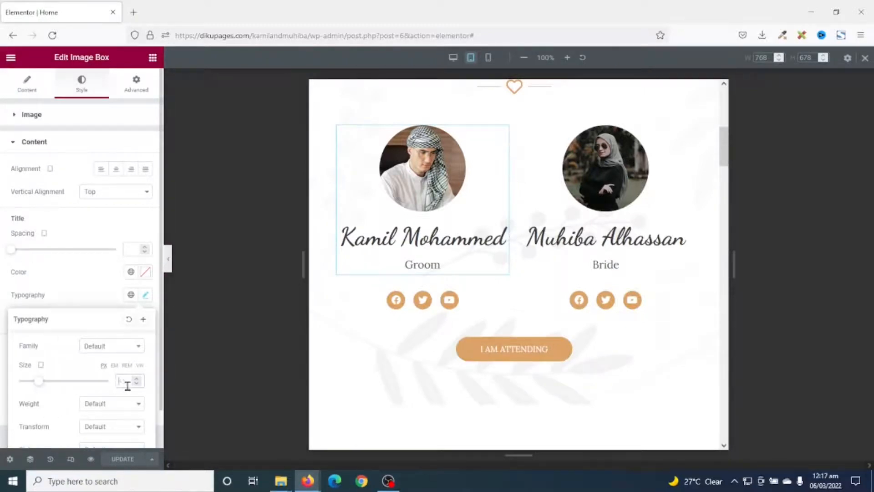
text(30)
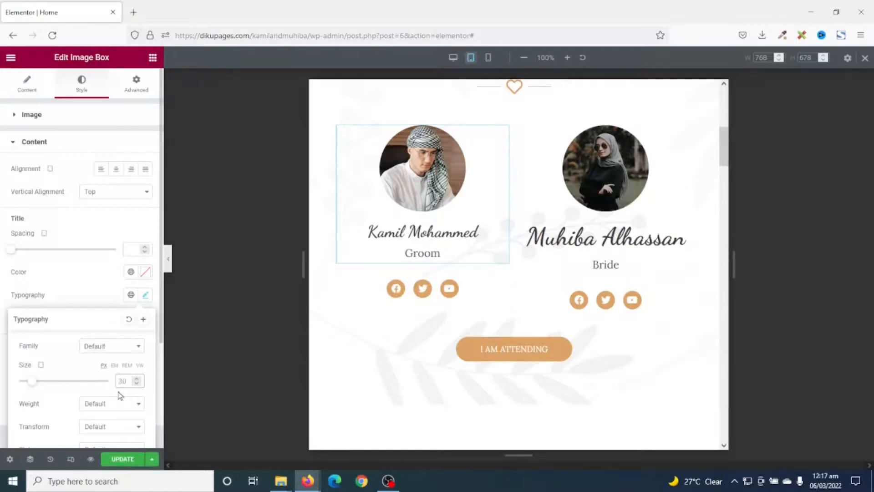
Copy the groom's image box and paste its style onto the bride's image box
right_click(430, 234)
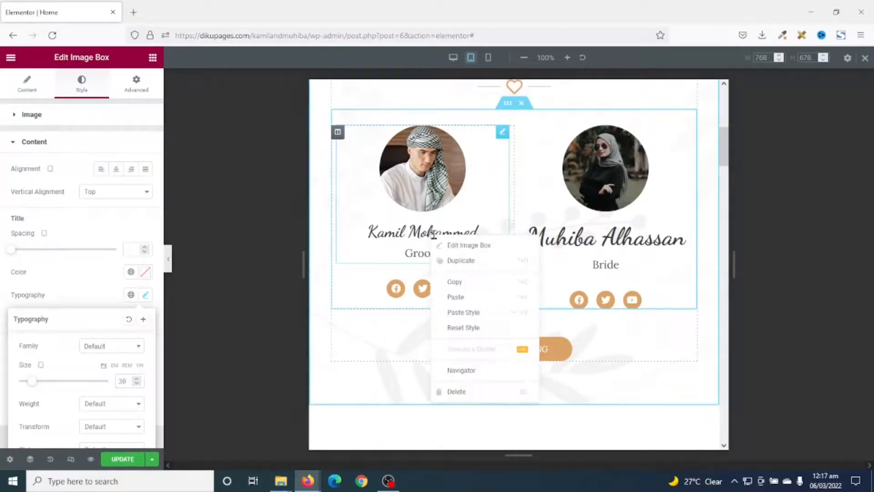
click(461, 284)
right_click(614, 230)
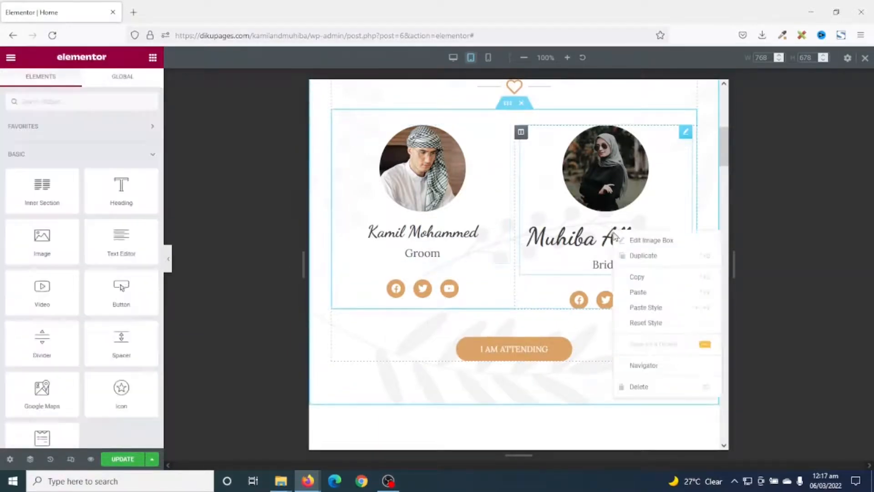
click(653, 306)
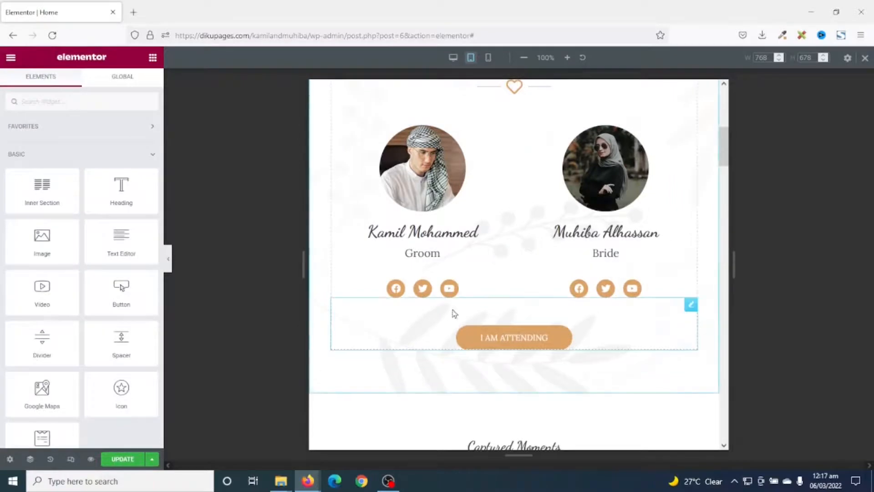
Review the tablet layout of the Captured Moments gallery, Our Love Story and Are You Attending? sections
scroll(598, 367, down, 2)
scroll(597, 367, down, 6)
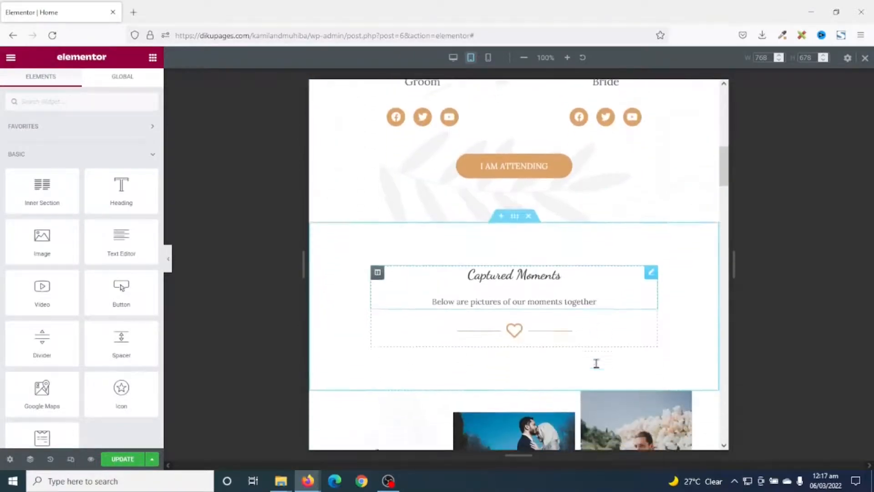
scroll(599, 368, down, 3)
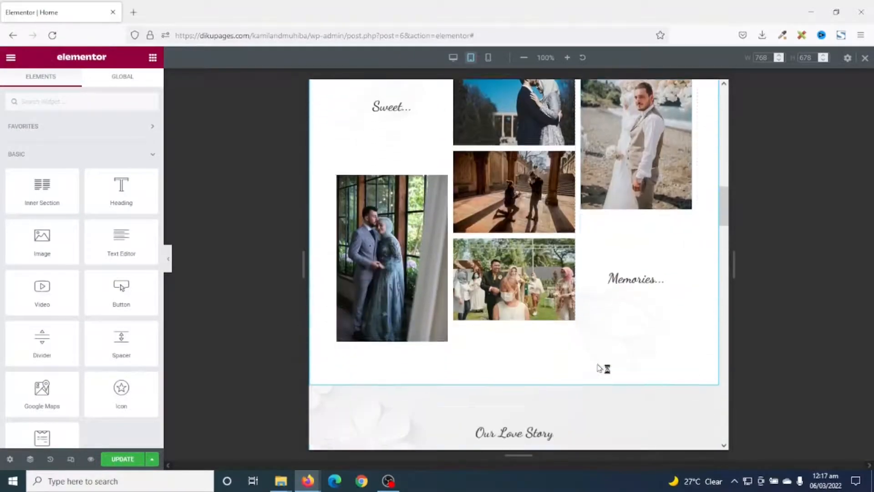
scroll(598, 368, up, 5)
scroll(598, 368, down, 5)
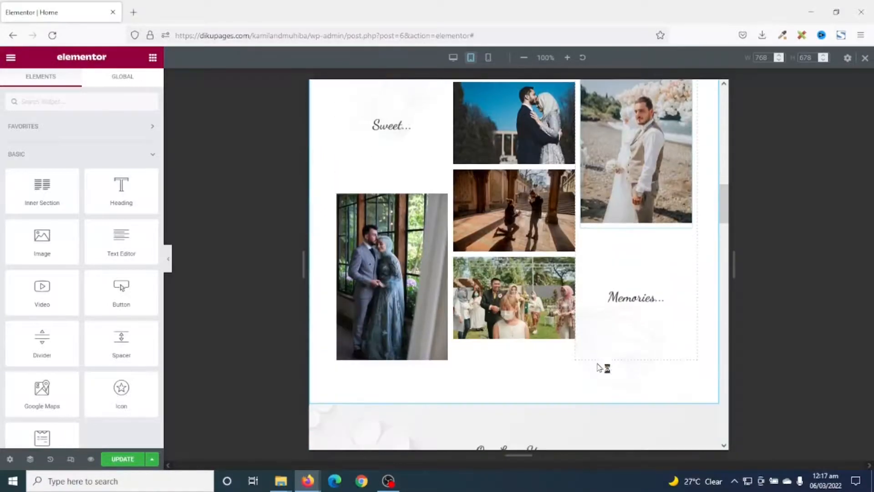
scroll(597, 367, up, 3)
scroll(601, 319, down, 4)
scroll(603, 283, down, 6)
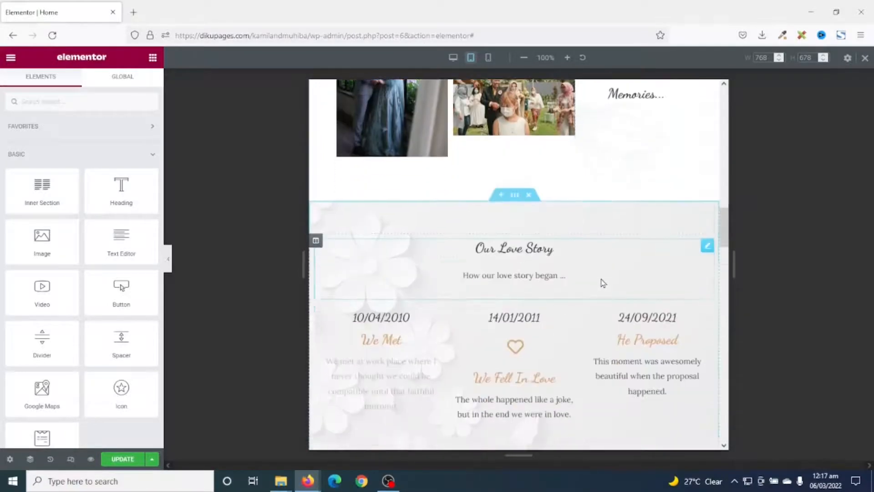
click(601, 285)
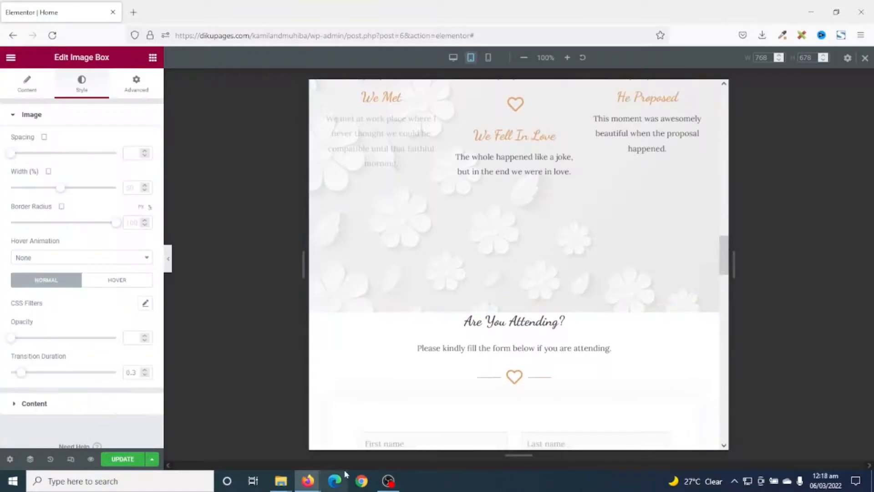
scroll(513, 318, down, 3)
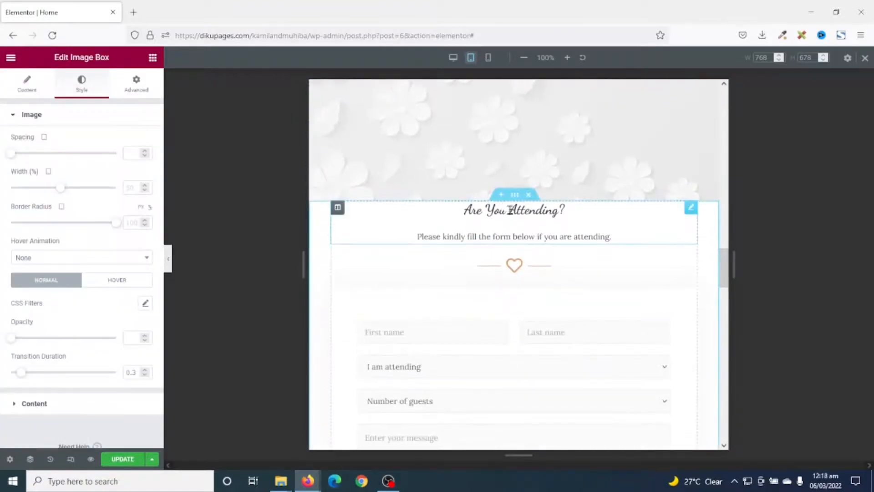
Set the Are You Attending? section's top padding to 80 px for tablet
scroll(518, 271, down, 4)
scroll(518, 272, up, 3)
scroll(518, 272, up, 2)
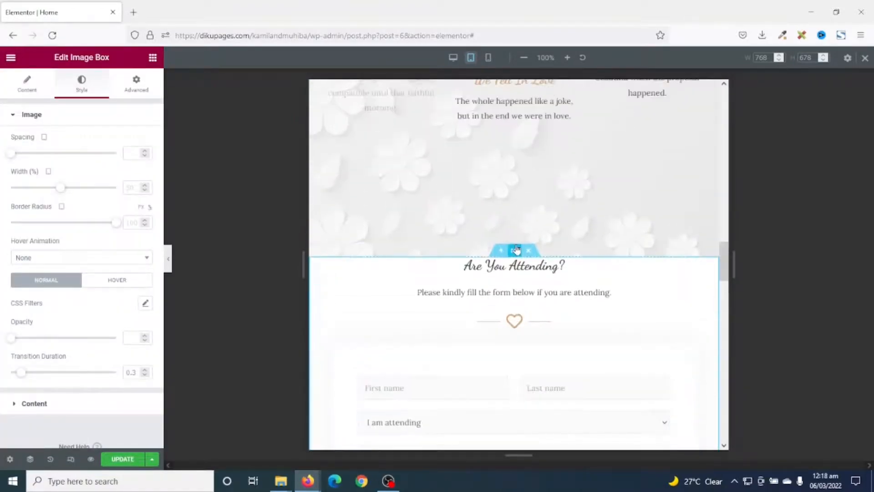
click(515, 250)
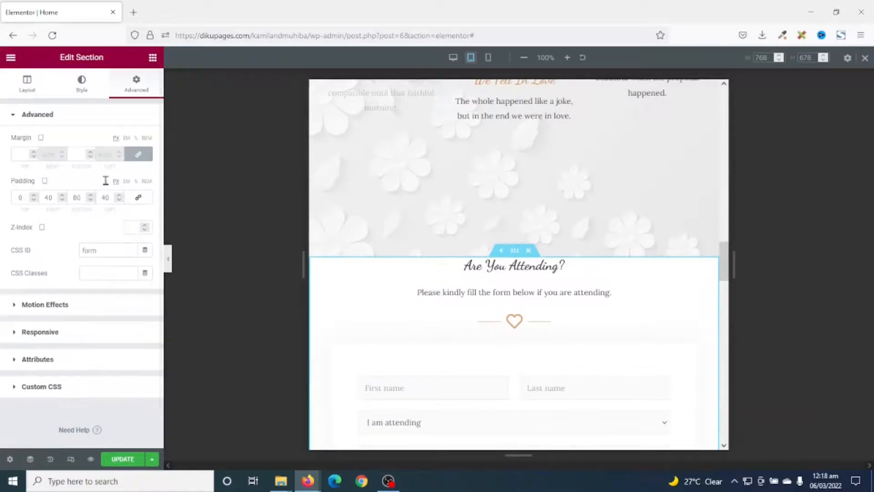
click(137, 85)
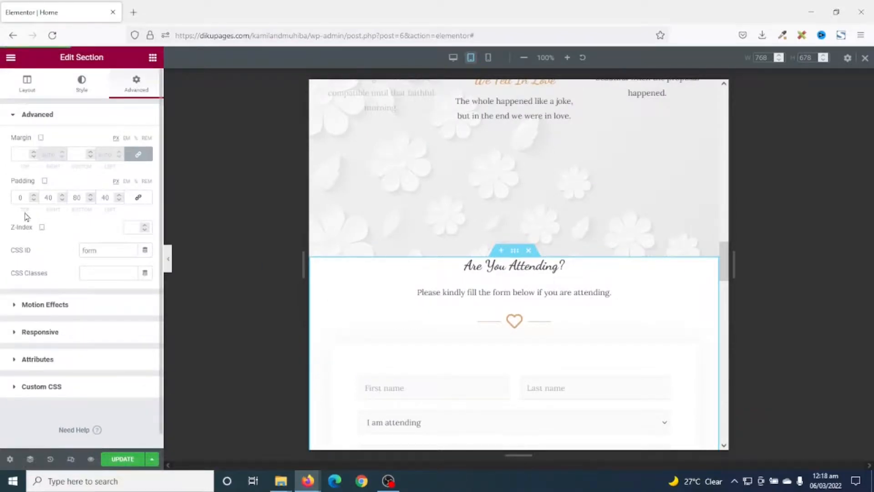
text(8)
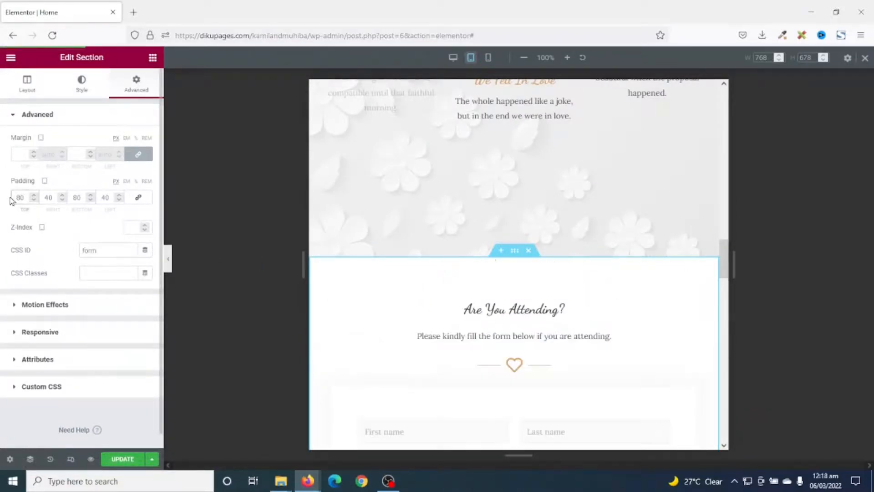
Check the remaining sections in the tablet layout and switch the page to the mobile view, starting at the hero section
scroll(493, 299, down, 10)
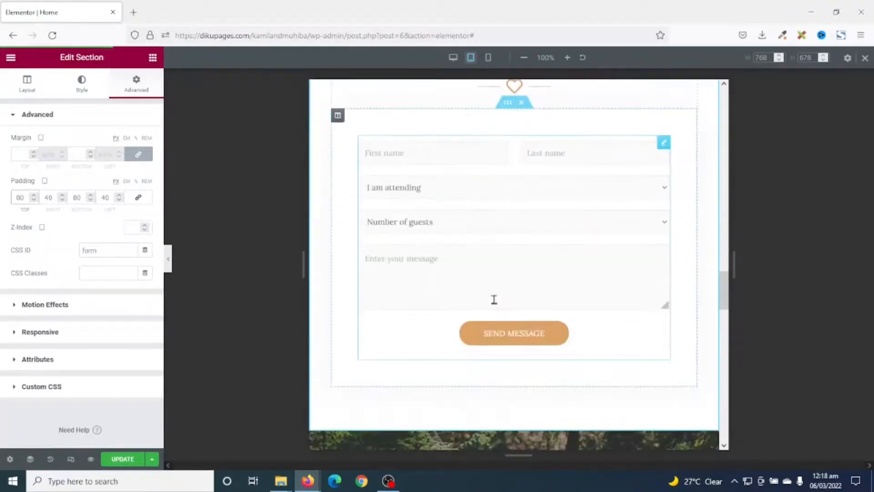
scroll(494, 299, down, 10)
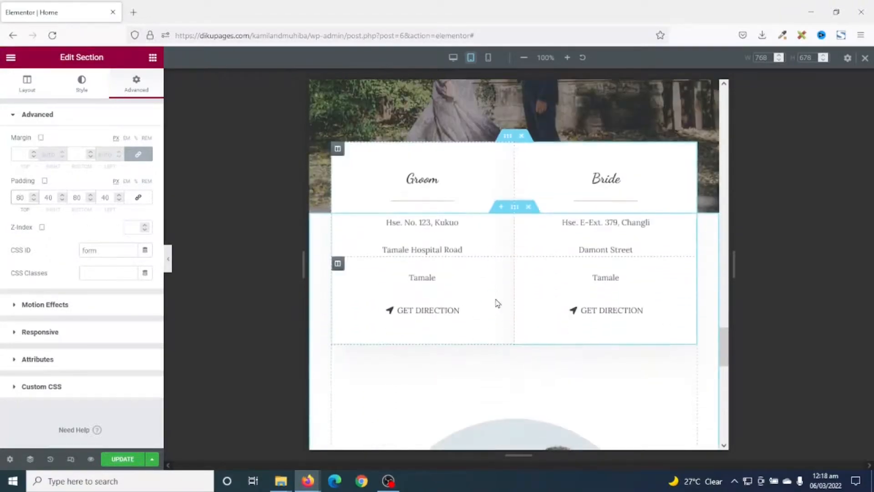
scroll(497, 302, down, 7)
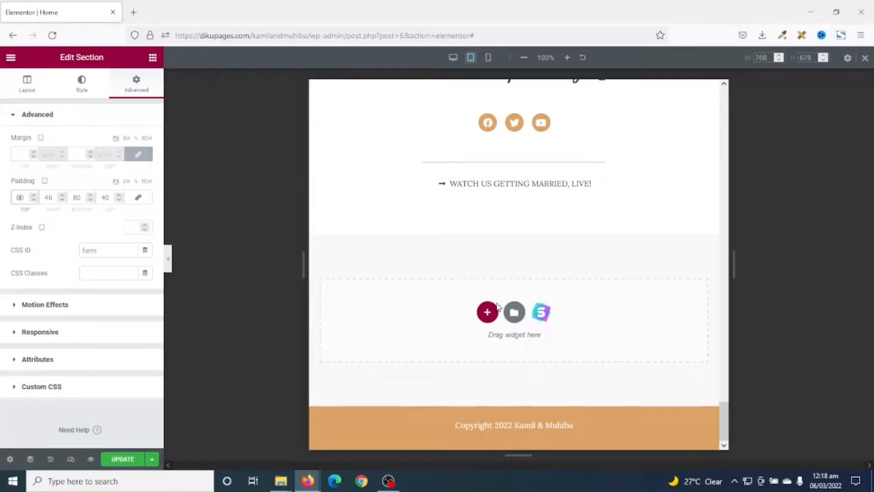
scroll(497, 302, up, 10)
click(488, 58)
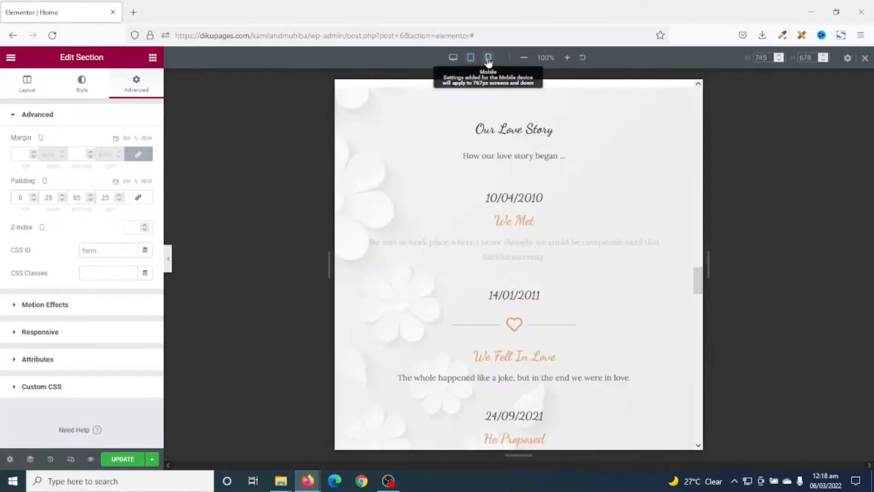
drag(612, 298, 607, 79)
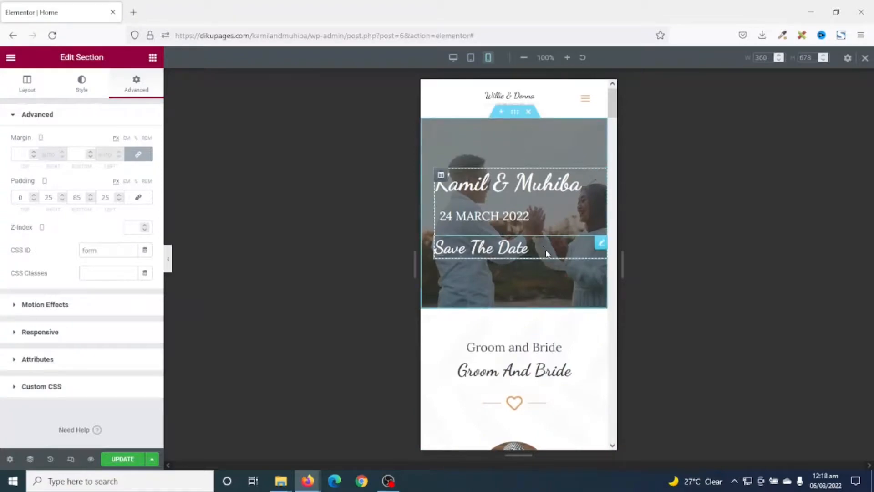
Check the mobile layout down to the Are You Attending? section and set that section's top padding to 80 px for mobile
scroll(547, 253, down, 8)
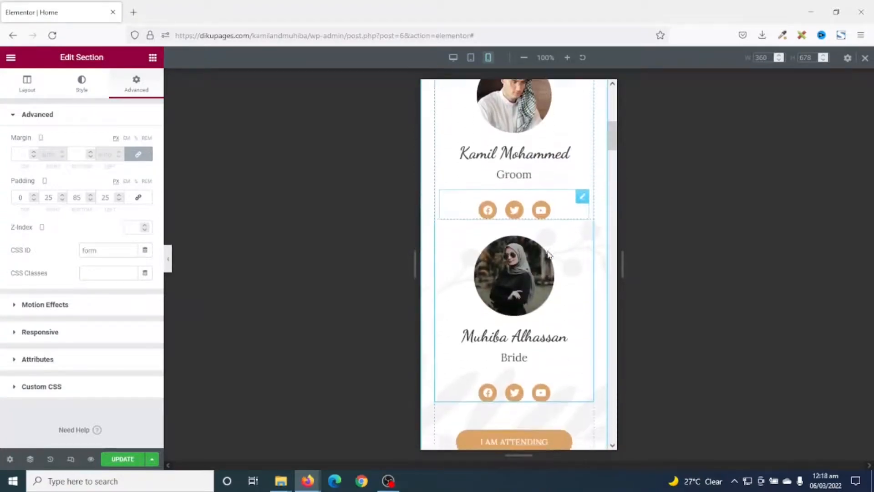
scroll(549, 254, up, 8)
scroll(548, 254, down, 4)
scroll(549, 254, down, 8)
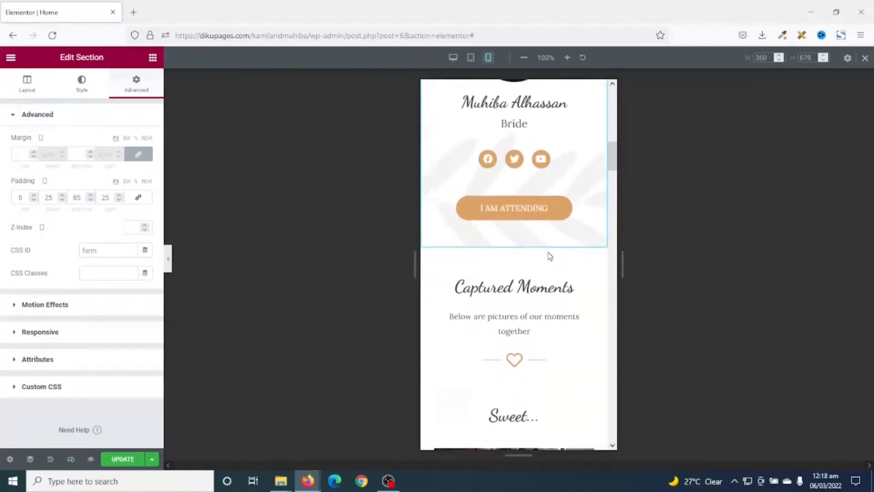
scroll(550, 257, down, 10)
scroll(549, 256, down, 10)
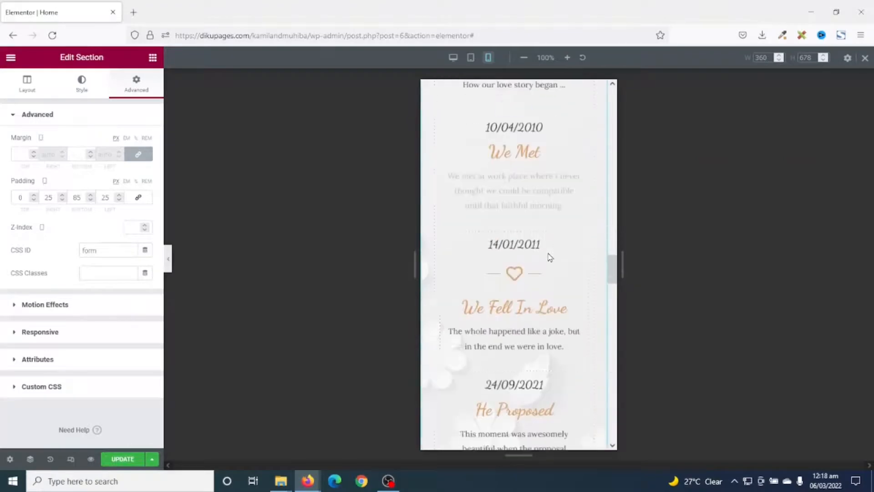
scroll(550, 257, down, 8)
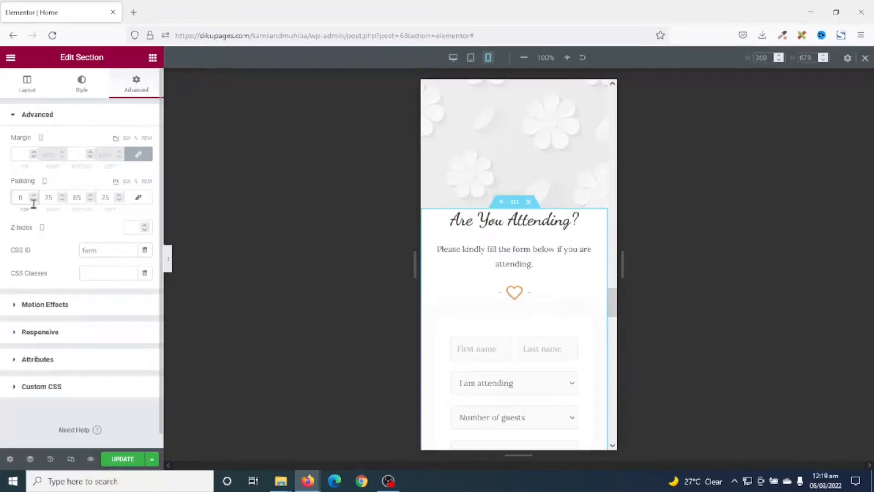
text(82)
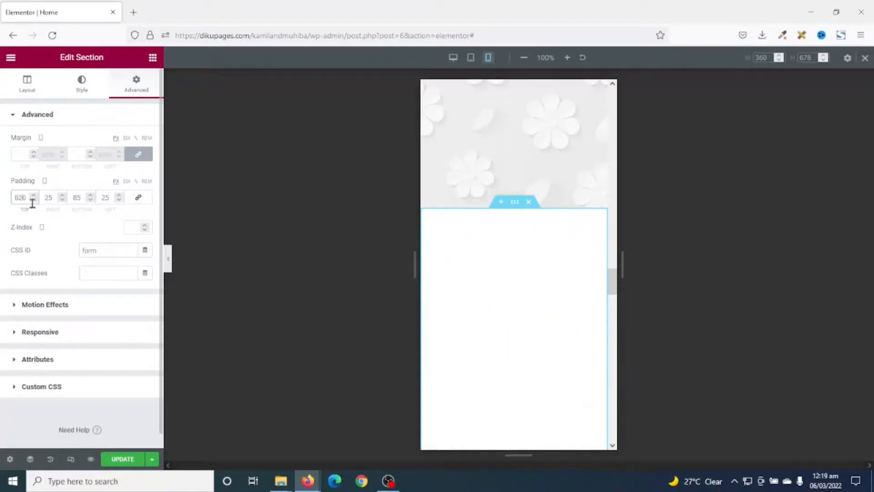
key(BackSpace)
key(BackSpace)
text(8)
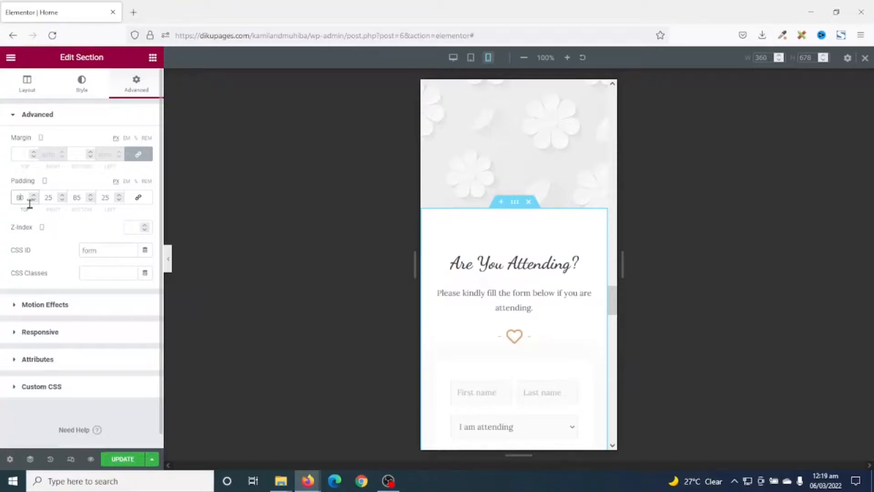
Review the mobile layout from the attendance form through Celebrate Our Love to the We Are Expecting You section
scroll(496, 302, down, 10)
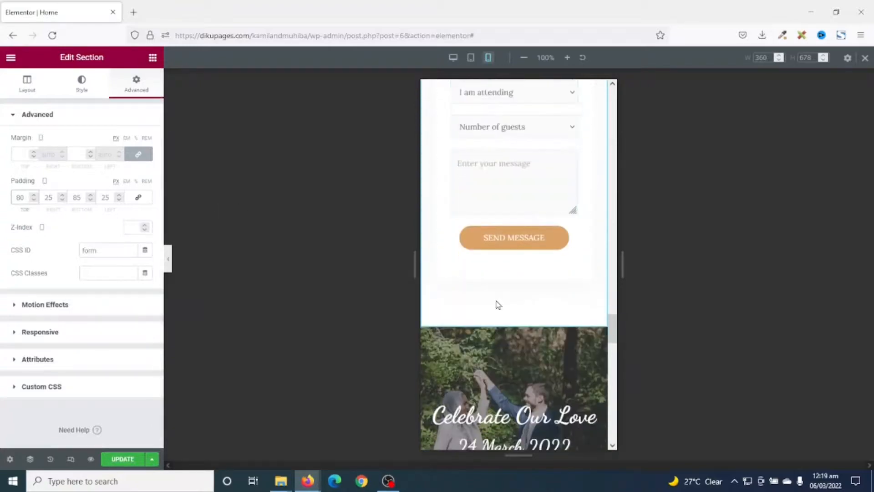
scroll(523, 313, down, 4)
scroll(528, 310, up, 4)
scroll(529, 310, down, 3)
scroll(529, 309, down, 15)
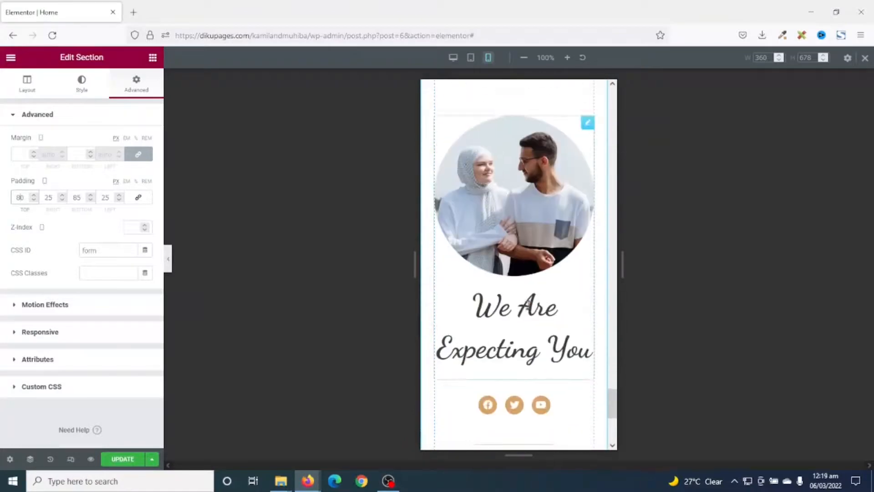
scroll(530, 308, down, 2)
scroll(527, 306, up, 2)
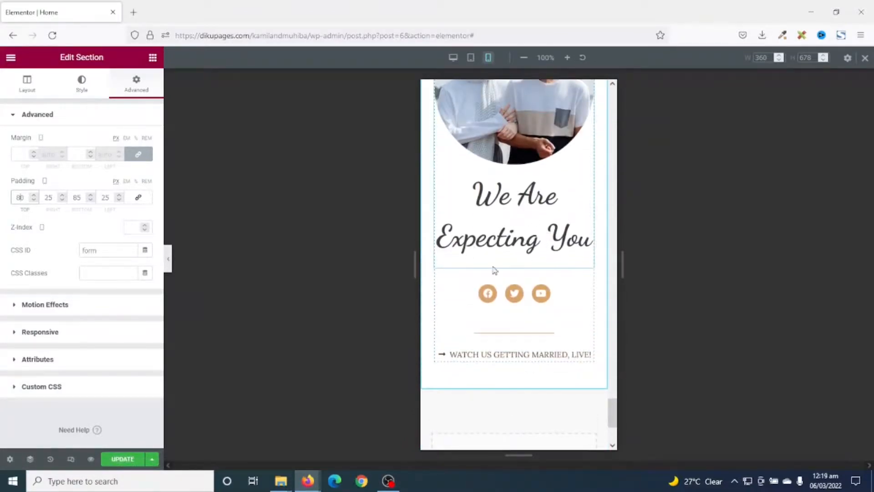
Set the We Are Expecting You image box's title typography size to 35 px for mobile
click(508, 239)
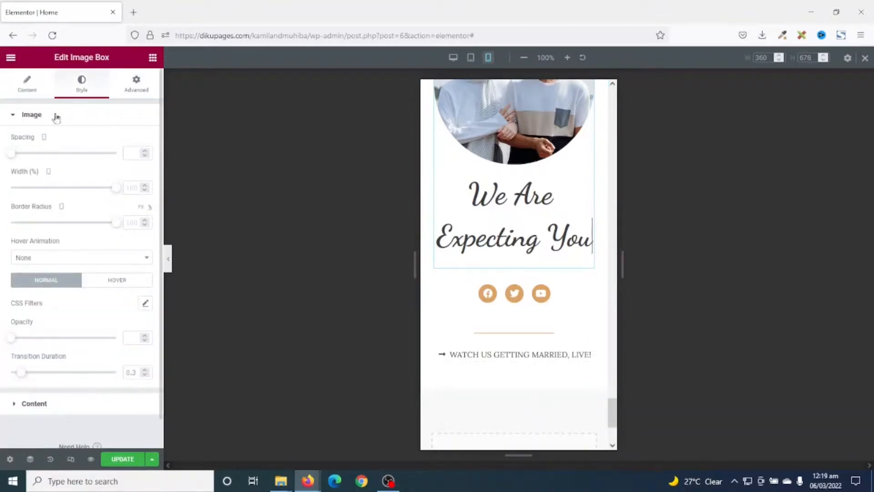
click(34, 403)
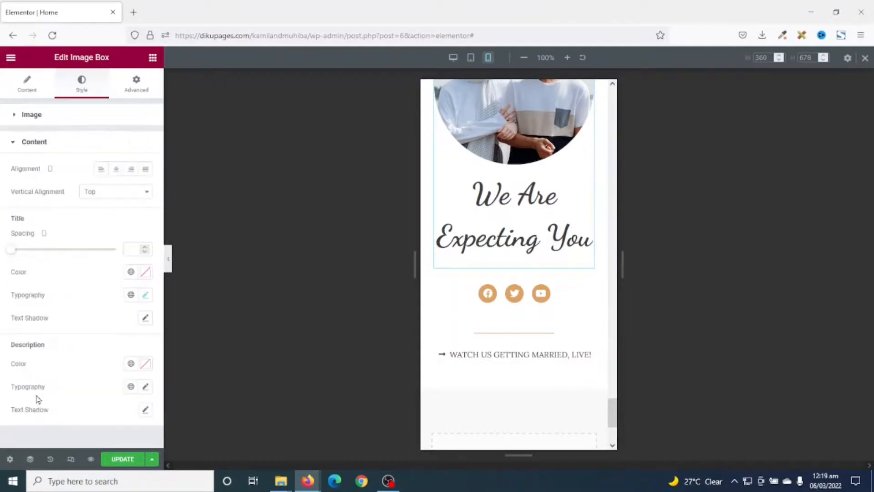
click(146, 295)
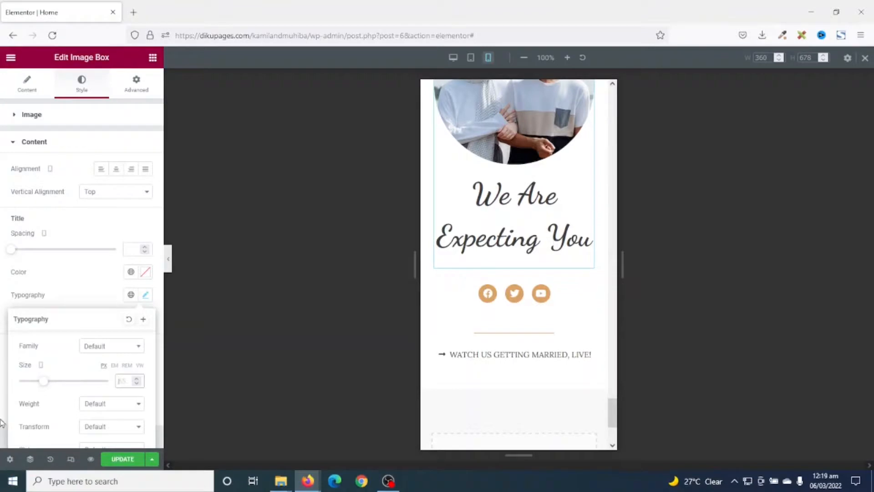
text(40)
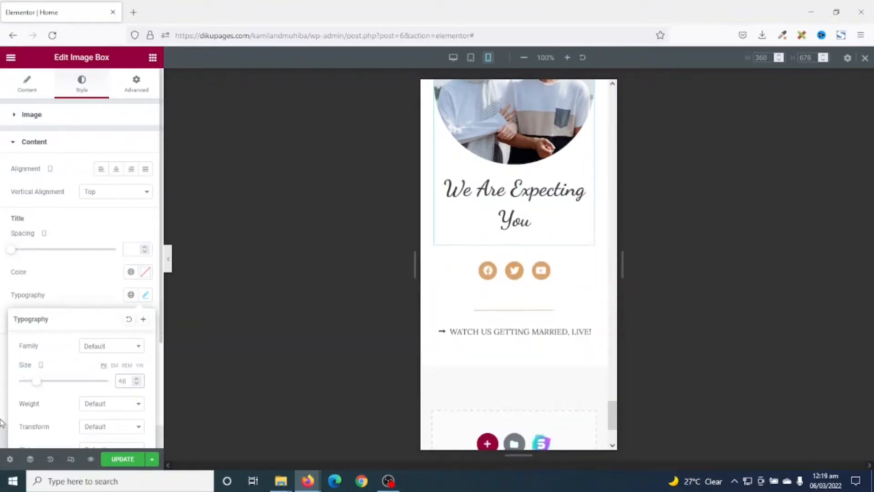
key(BackSpace)
key(BackSpace)
text(34)
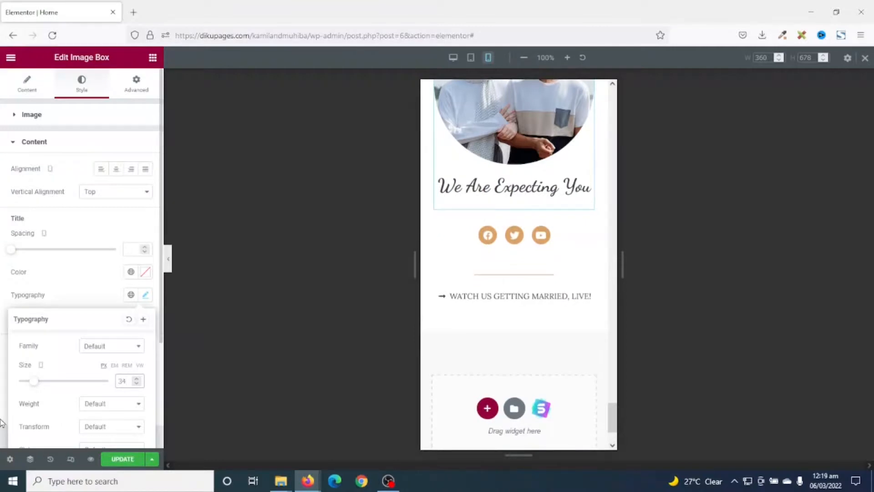
key(BackSpace)
text(5)
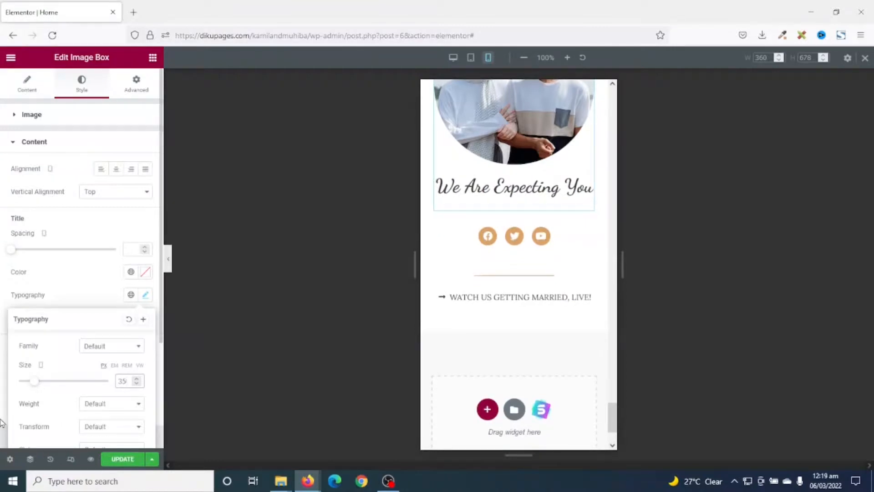
Close responsive mode and go to the We Are Expecting You section at the end of the desktop page
scroll(532, 355, down, 15)
scroll(530, 326, up, 10)
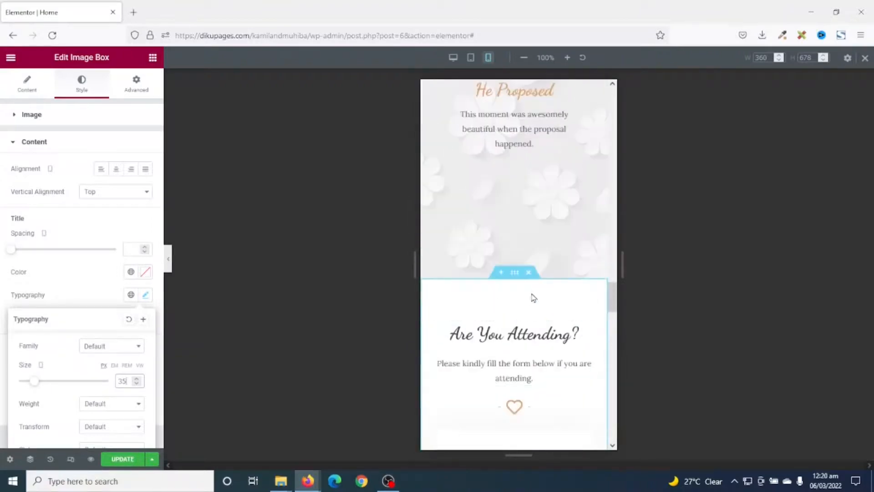
click(865, 59)
scroll(734, 374, down, 3)
scroll(771, 322, up, 4)
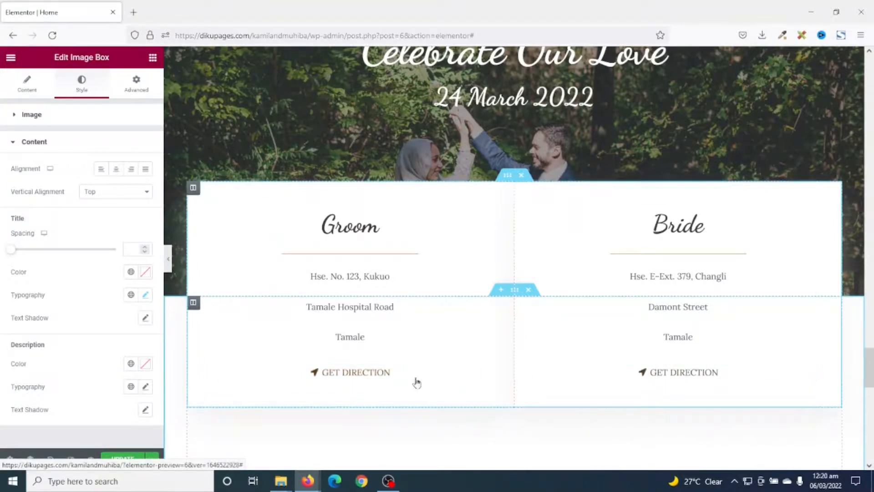
scroll(382, 371, down, 2)
scroll(396, 372, down, 14)
scroll(431, 337, up, 2)
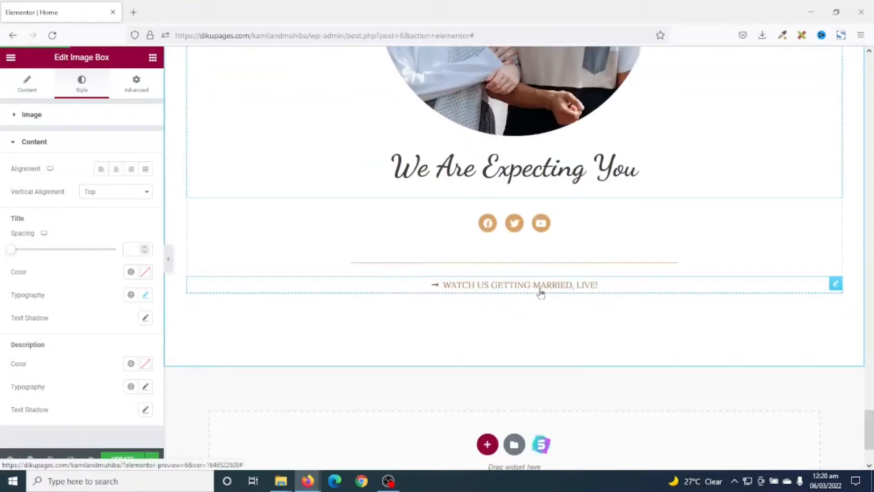
Delete the "Watch Us Getting Married, Live!" icon list below the divider and update the page
click(469, 284)
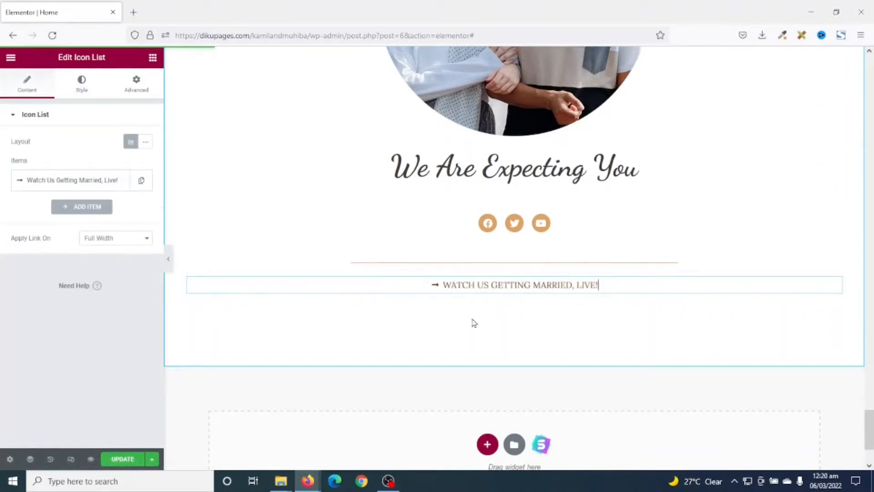
right_click(519, 292)
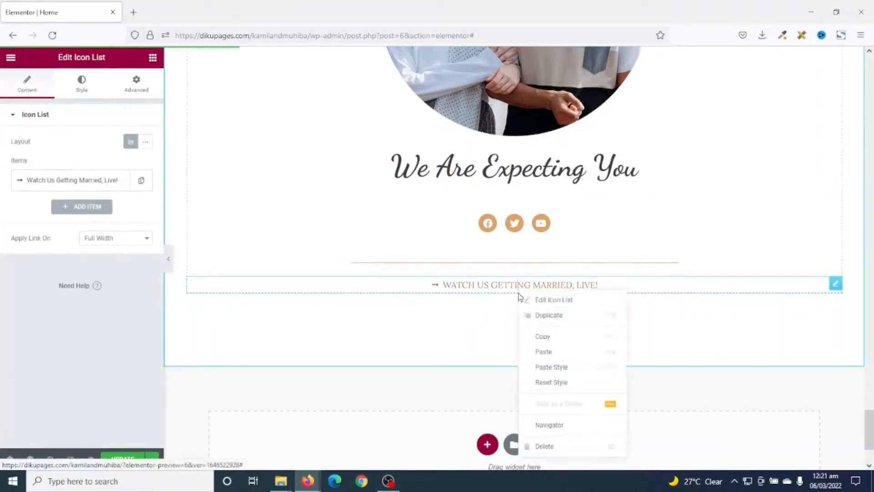
click(563, 450)
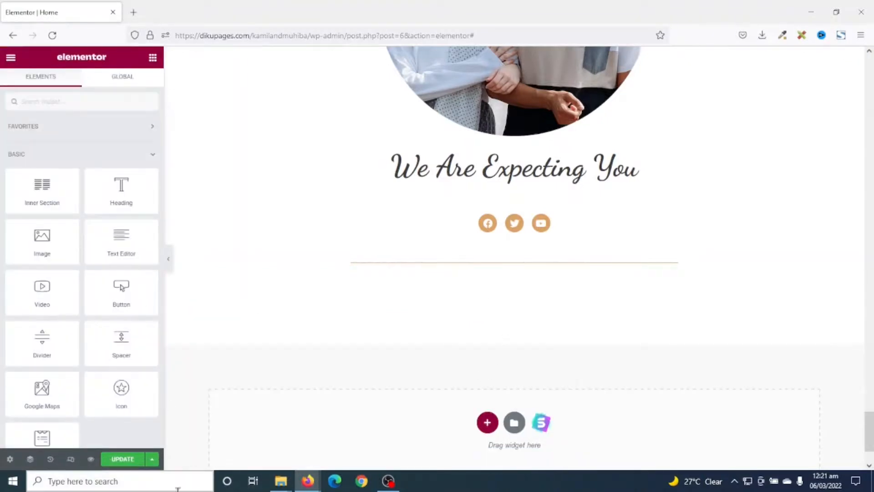
click(119, 460)
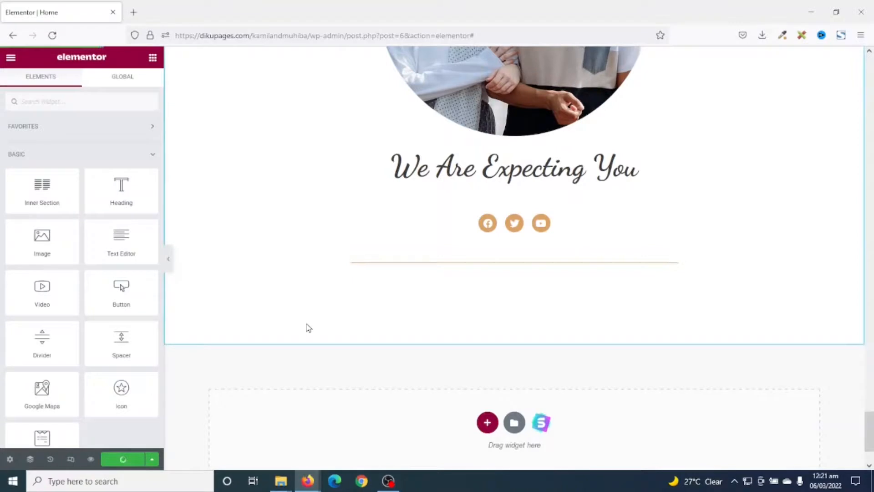
Leave the editor for the live home page and review its sections down to the Are You Attending? form
click(9, 59)
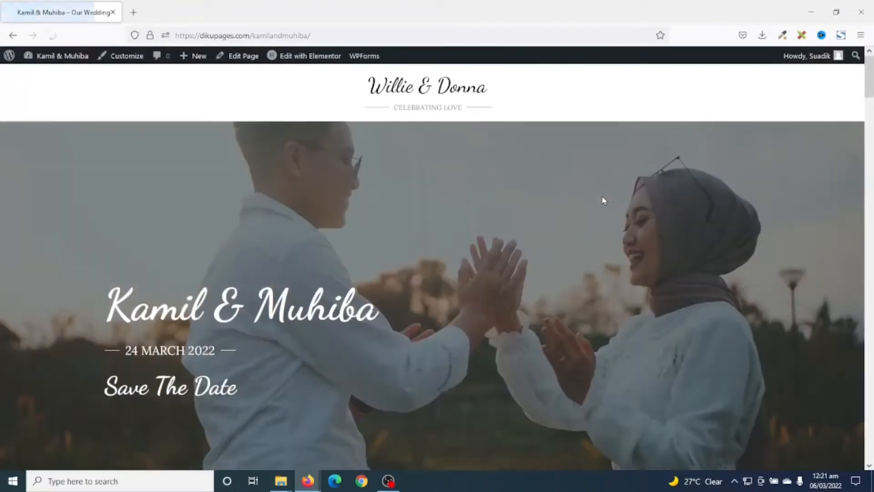
scroll(616, 196, down, 15)
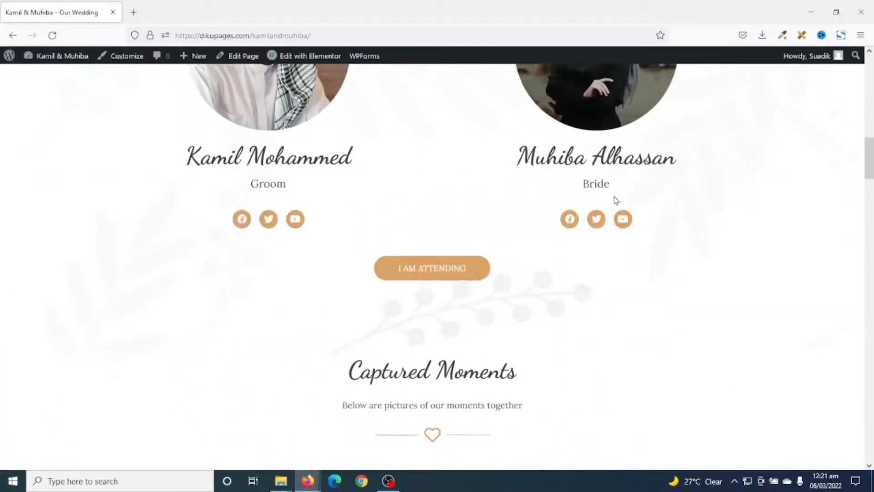
scroll(616, 201, down, 15)
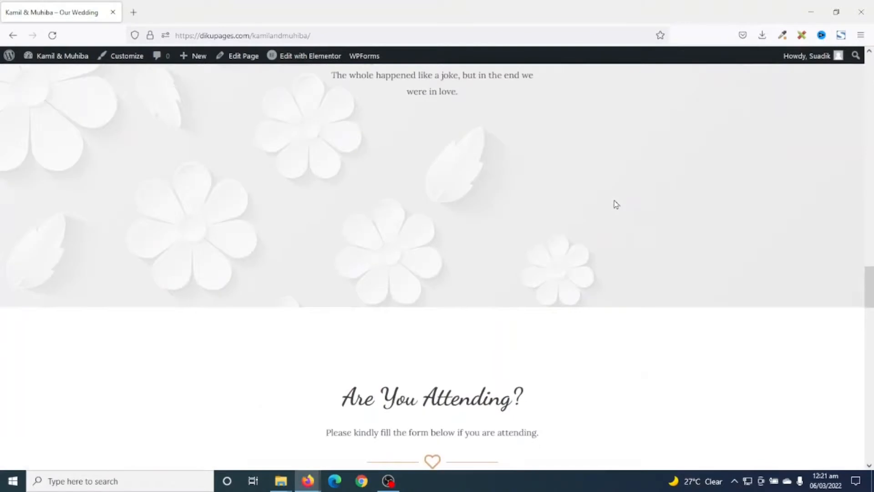
scroll(615, 203, down, 6)
scroll(787, 313, up, 8)
scroll(787, 312, down, 4)
scroll(786, 313, up, 5)
scroll(785, 314, down, 3)
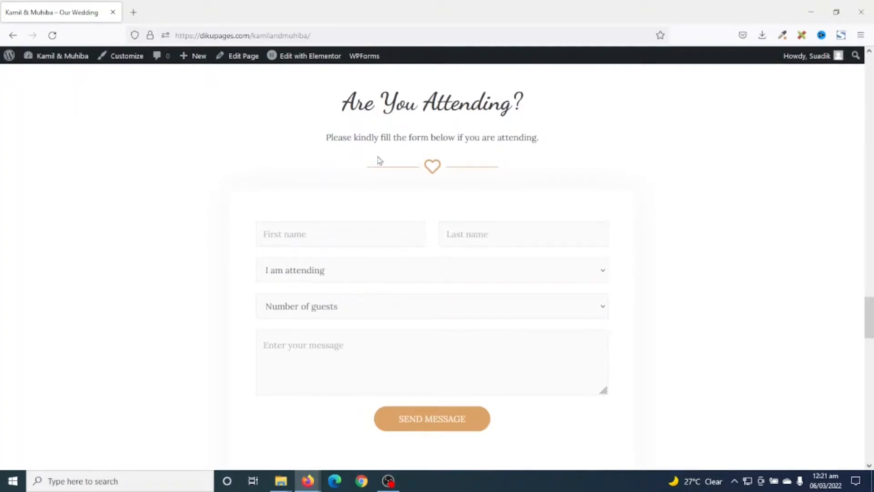
Open the Simple Contact Form in the WPForms builder and delete its Number of guests dropdown
mouse_move(368, 57)
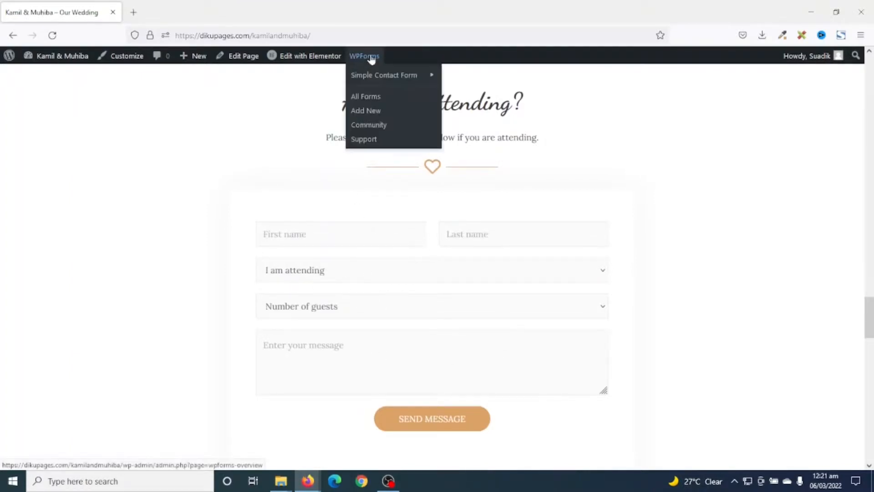
click(370, 100)
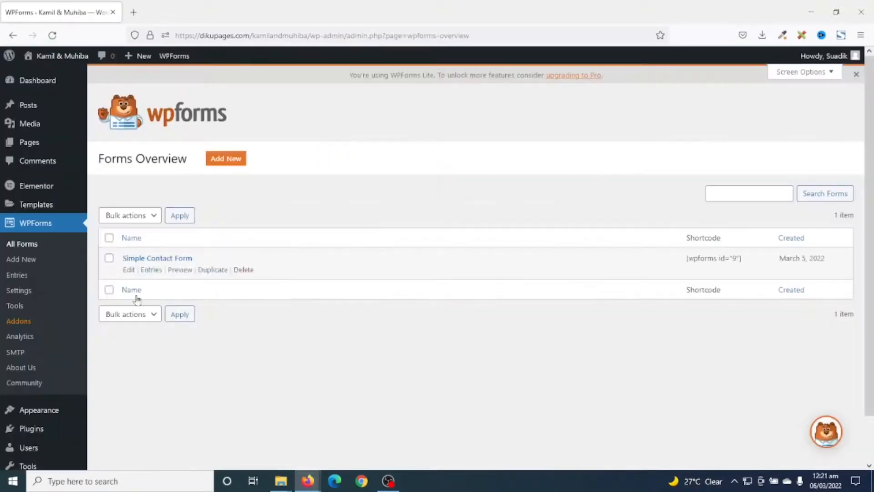
click(152, 260)
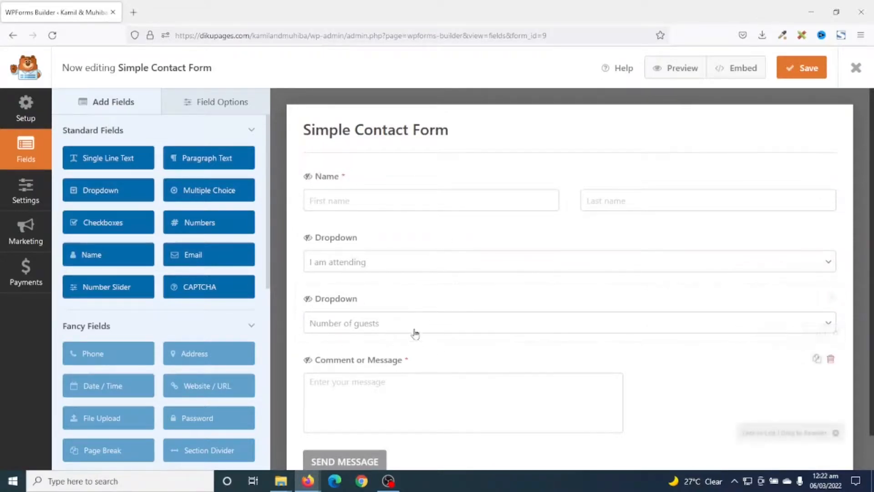
click(373, 325)
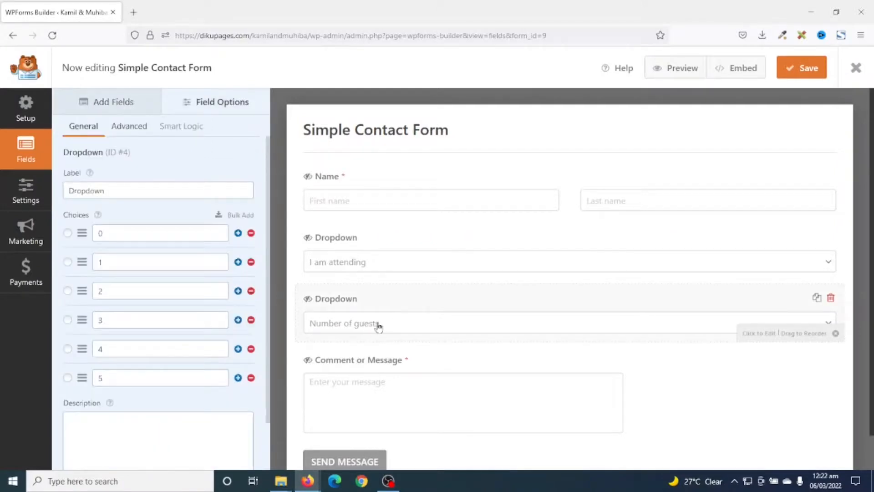
click(831, 297)
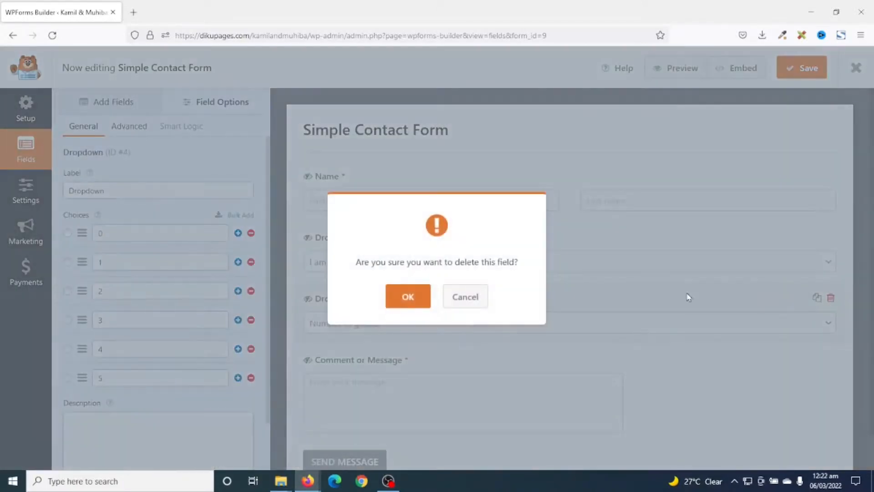
click(408, 296)
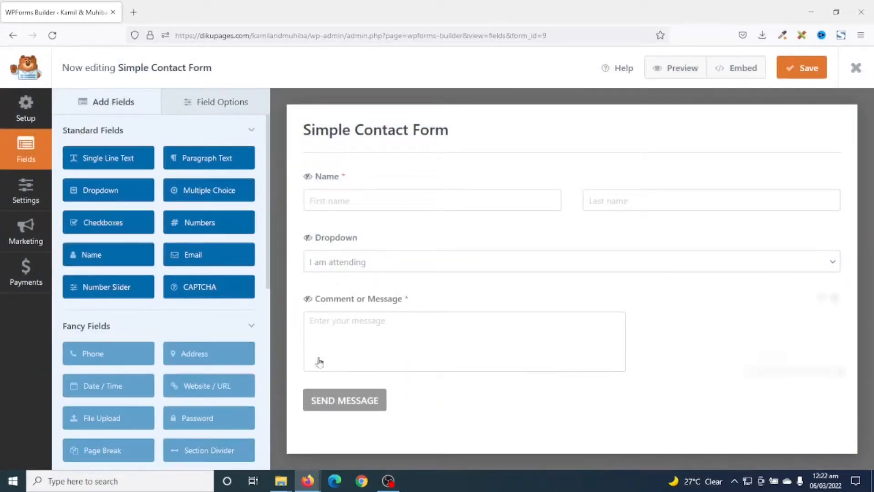
Add a required Numbers field labelled Phone between the I am attending dropdown and the Comment or Message field
click(199, 229)
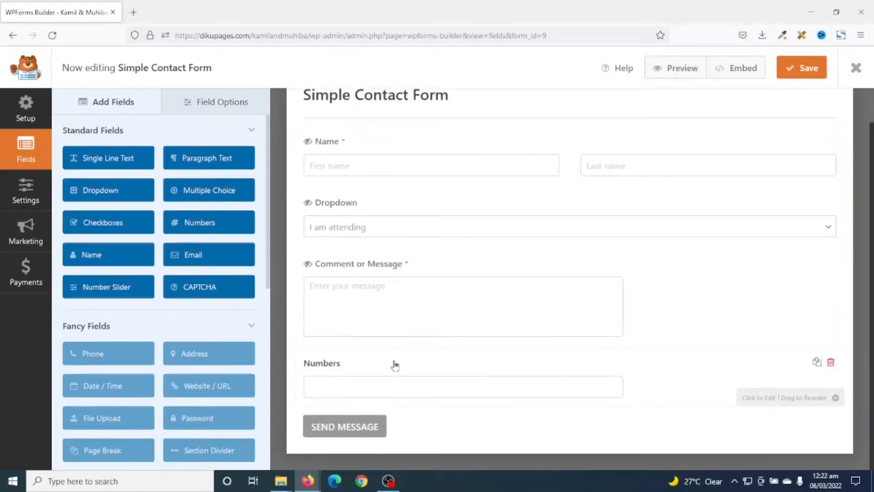
drag(340, 365, 368, 301)
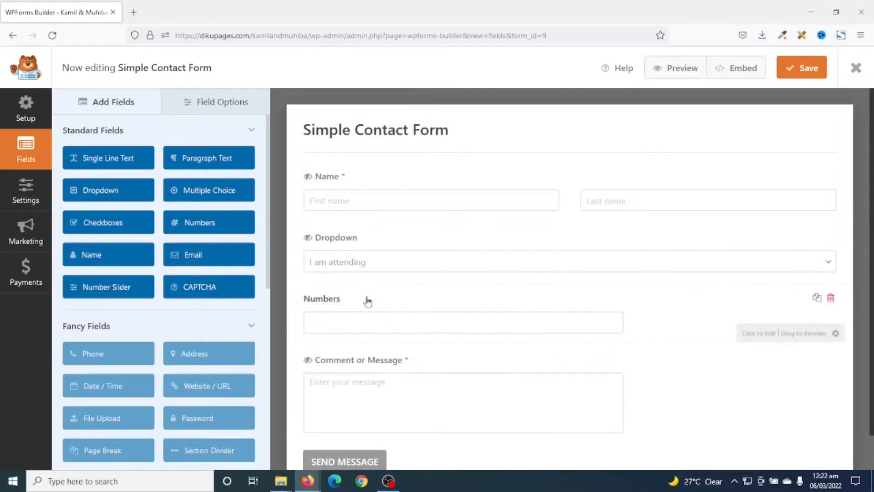
click(330, 307)
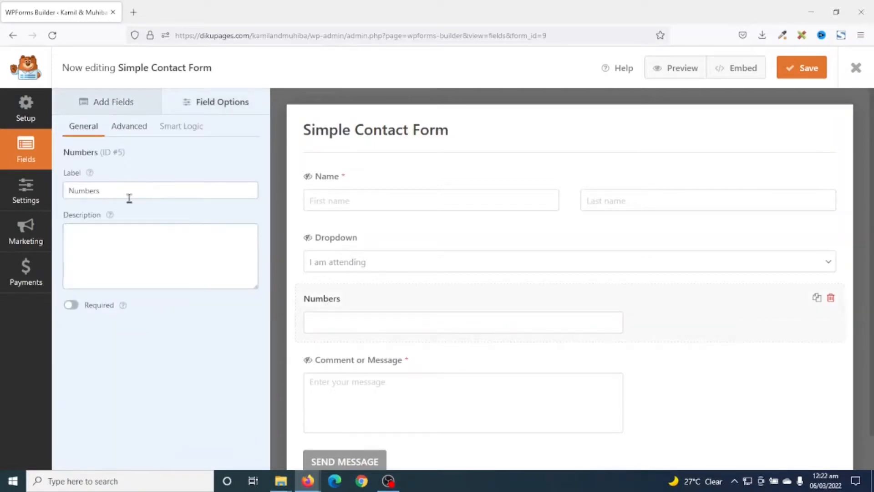
drag(129, 198, 69, 191)
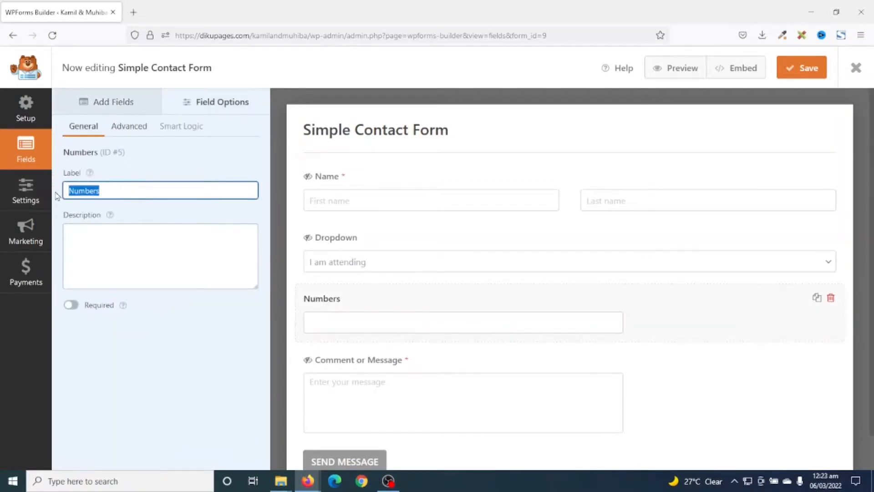
text(Phone)
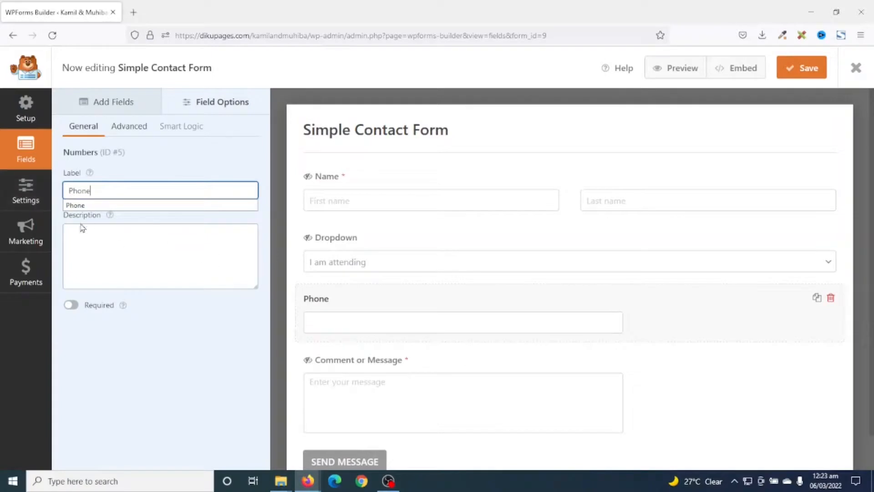
click(71, 305)
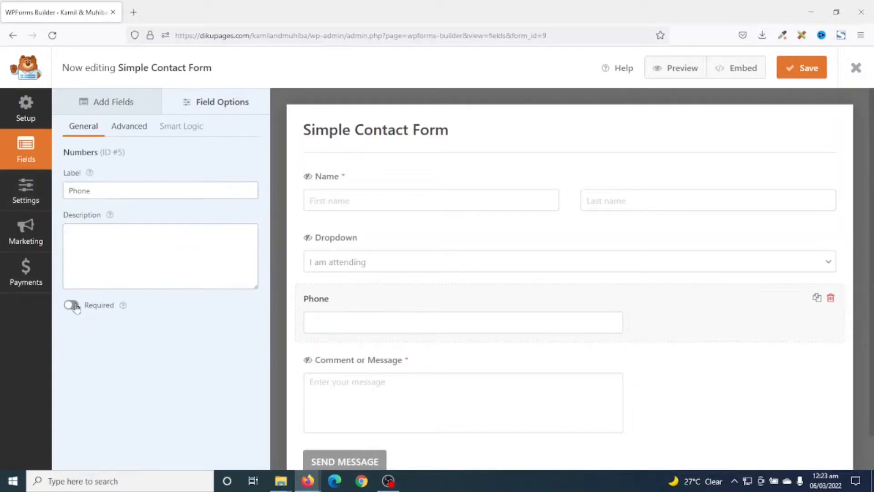
Set the Phone field's size to Large, its placeholder text to "Your Phone", and hide its label
click(122, 128)
click(113, 191)
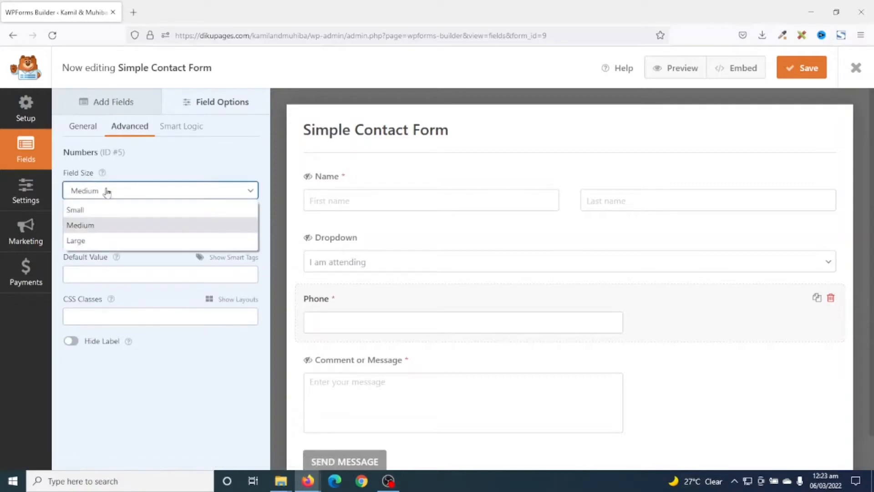
click(94, 240)
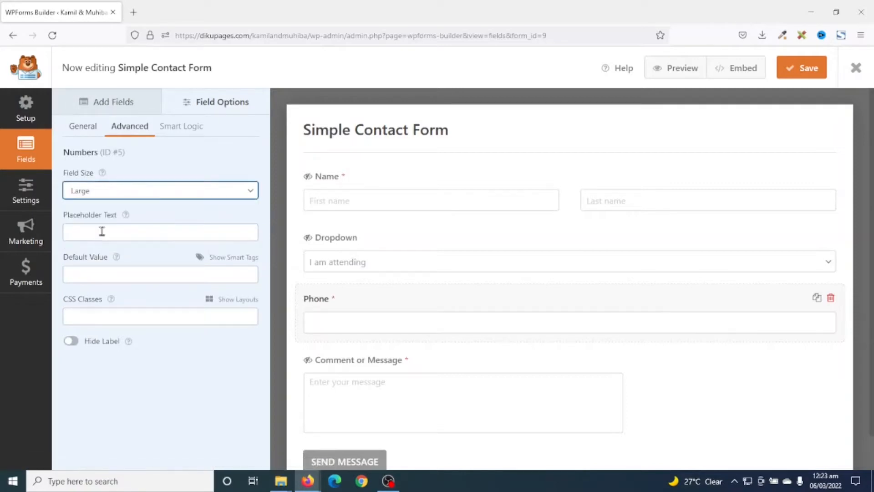
click(102, 231)
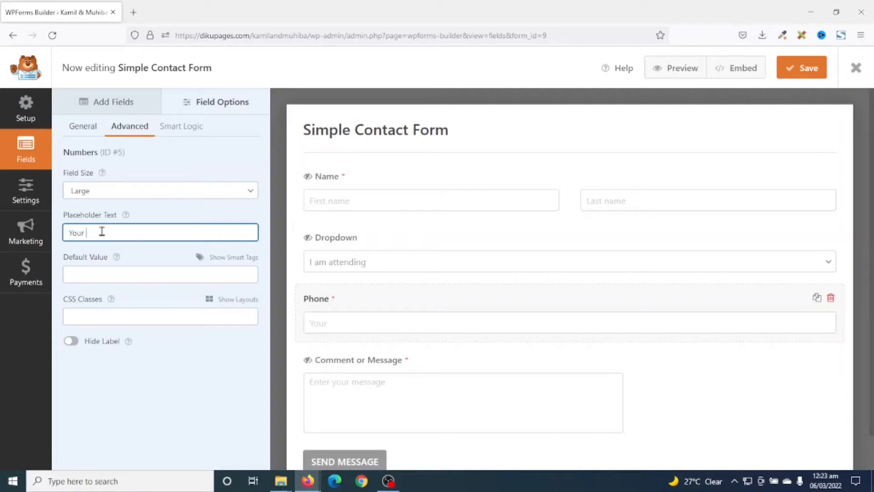
text(Your Phone)
click(73, 341)
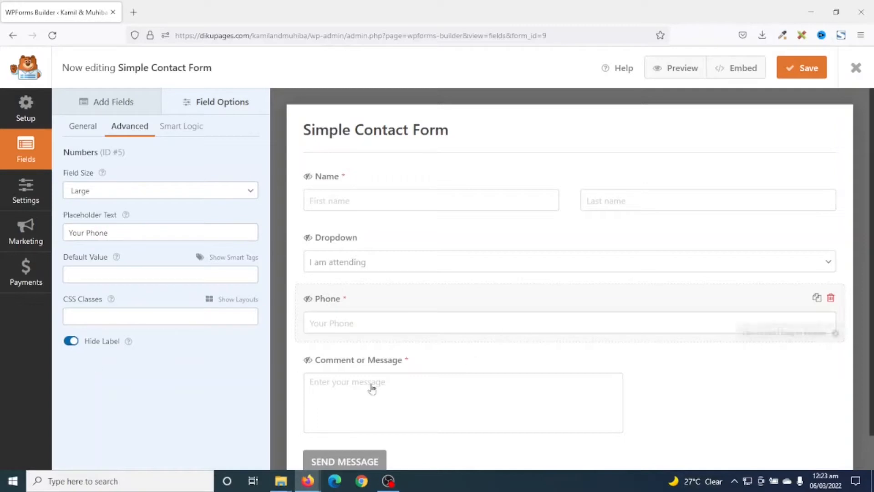
Shorten the Comment or Message field's label to "Message"
click(363, 361)
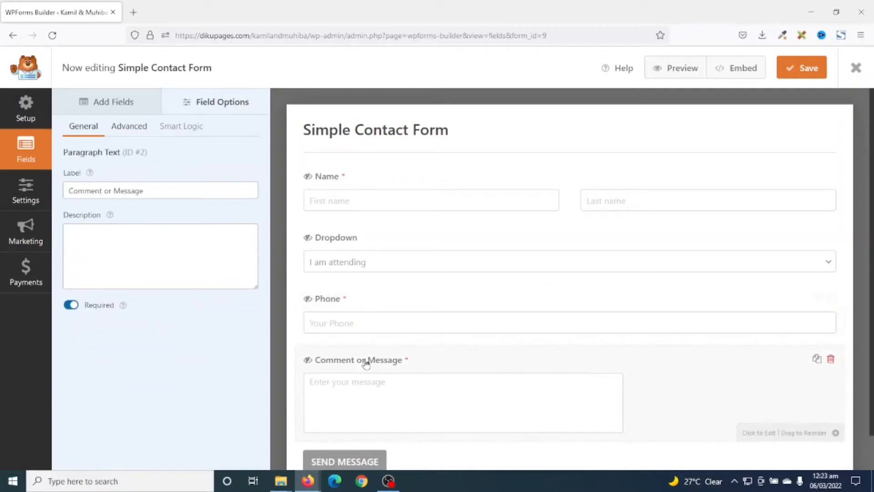
drag(114, 191, 2, 191)
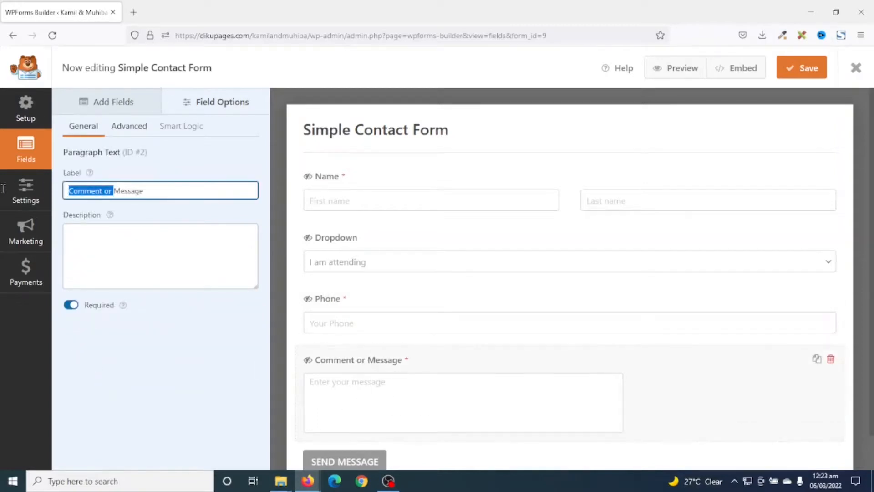
key(BackSpace)
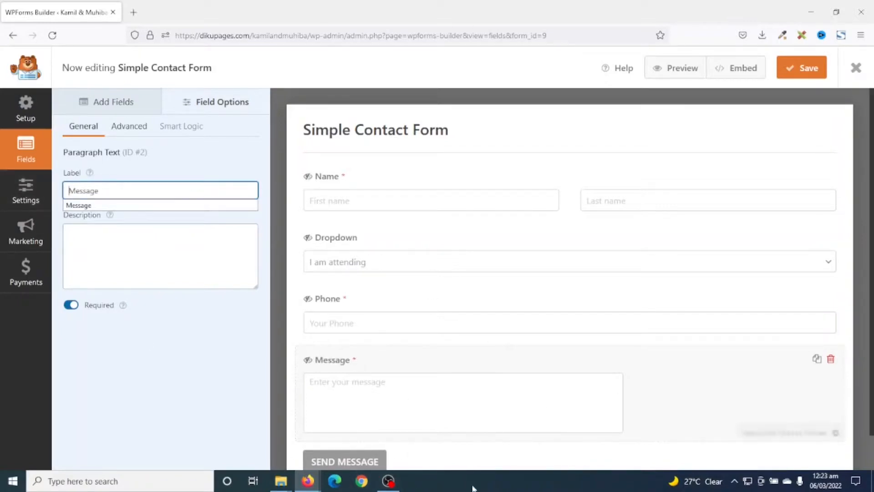
Review the form's notification settings, including the Send To Email Address and the email message
click(22, 187)
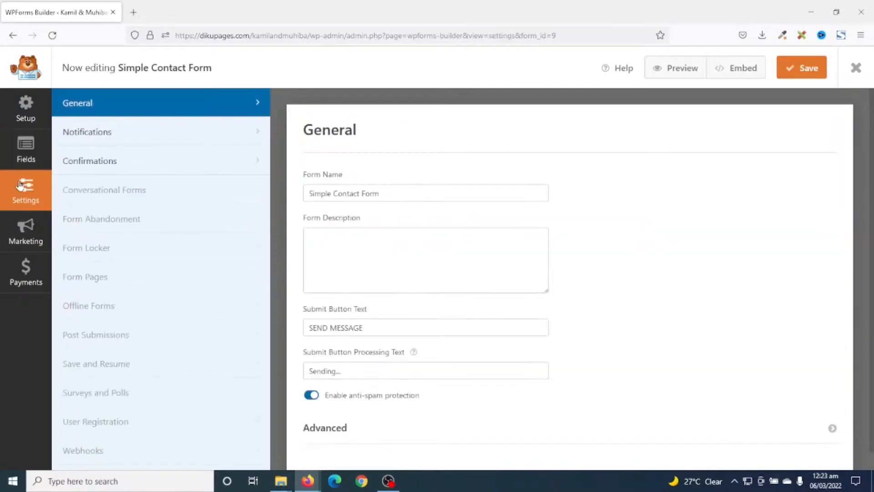
click(106, 133)
scroll(555, 421, down, 1)
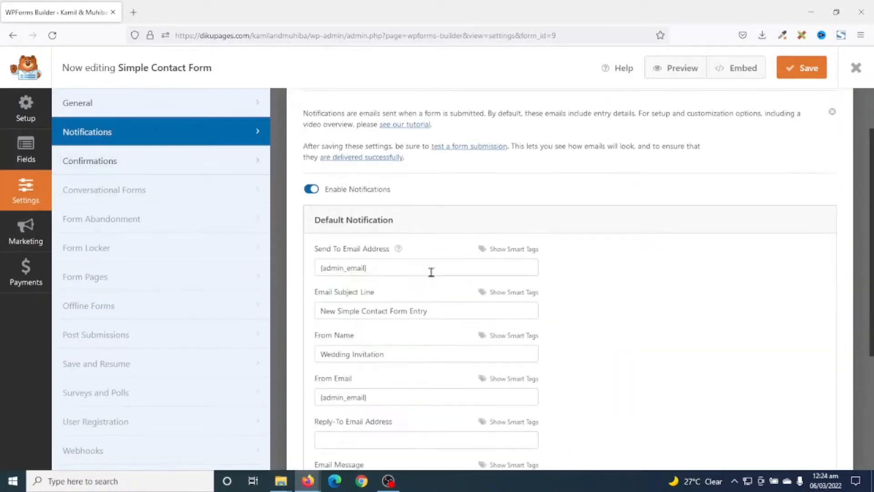
drag(368, 267, 293, 268)
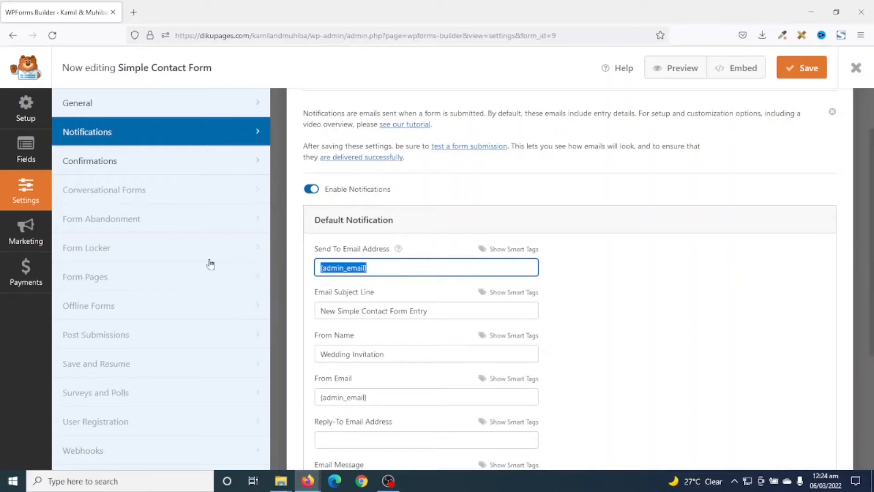
click(387, 270)
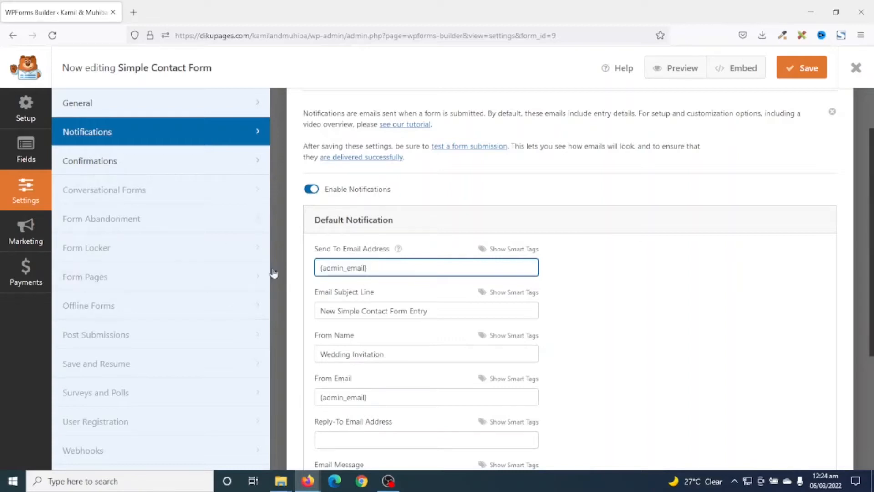
scroll(433, 319, up, 2)
scroll(437, 292, down, 4)
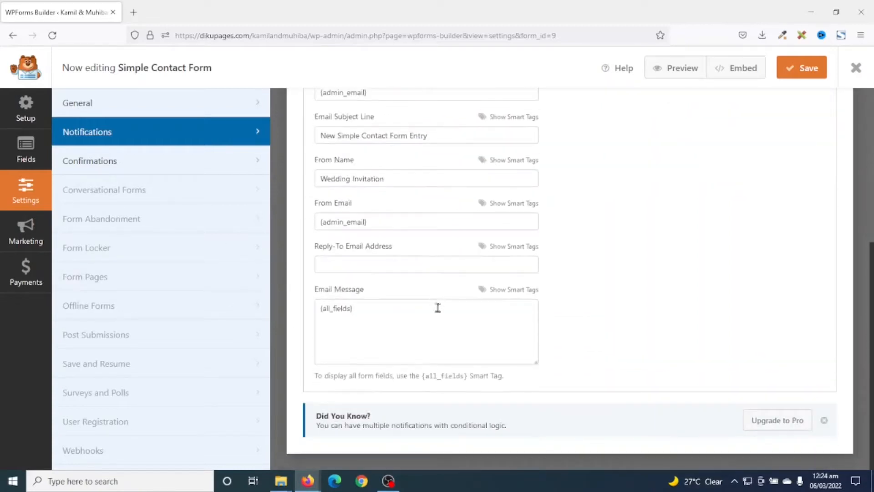
scroll(455, 274, up, 5)
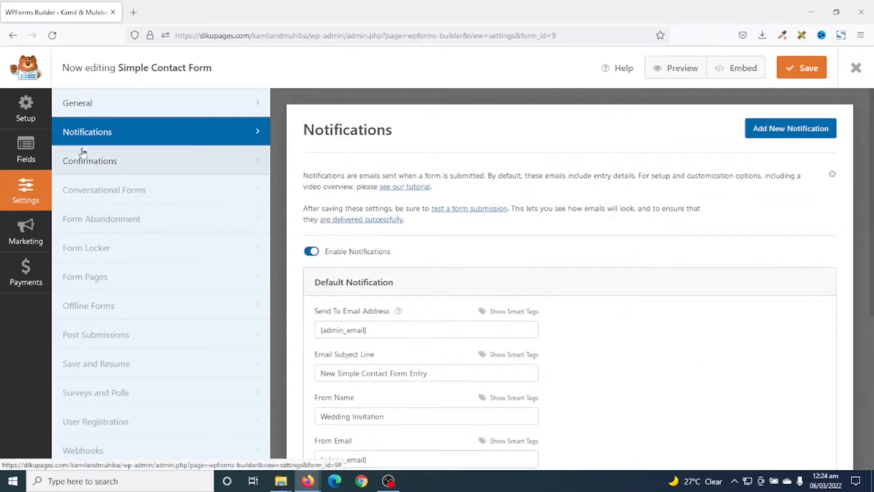
Change the confirmation message to "Thanks for accepting our invitation! We will be in touch with you shortly." and save the form
click(97, 168)
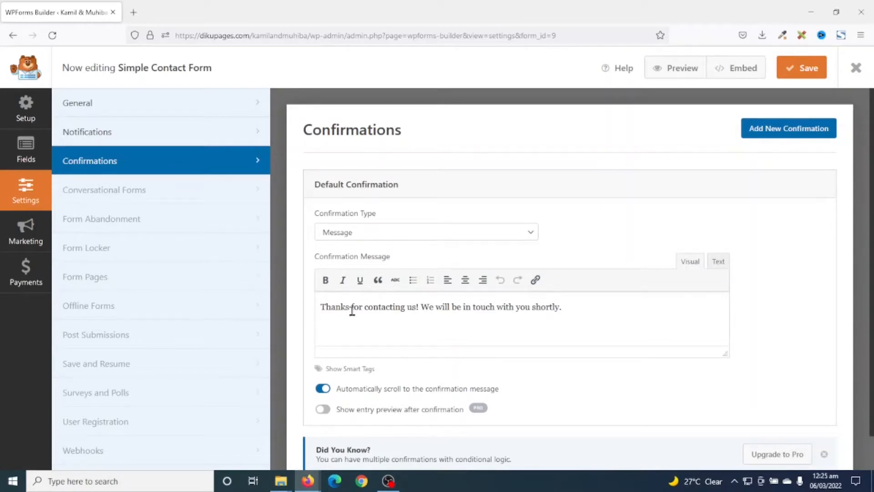
drag(367, 306, 411, 300)
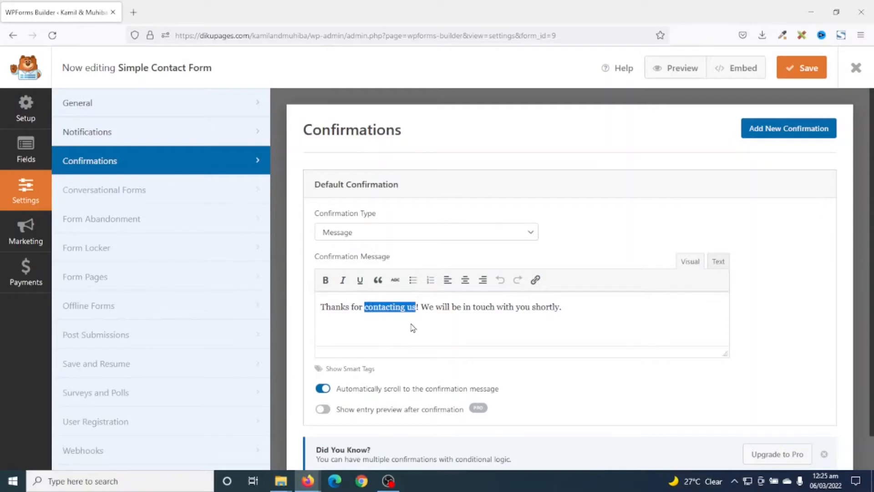
text(accepting)
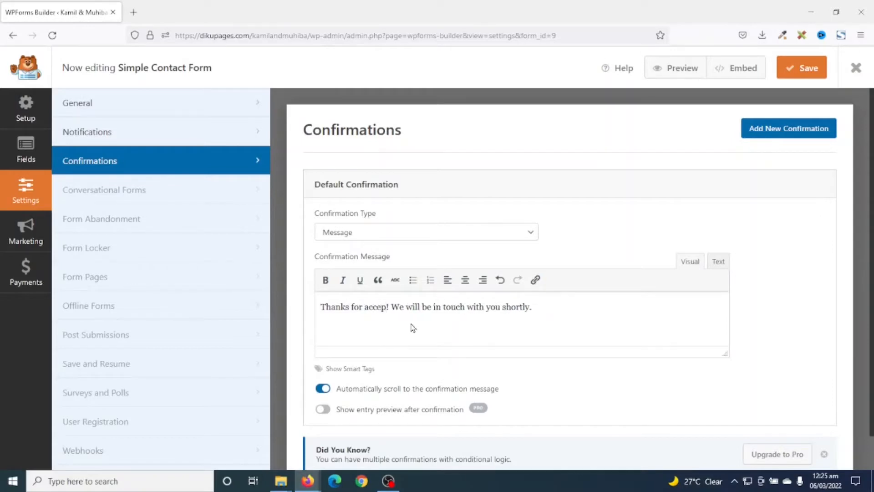
text( our invita)
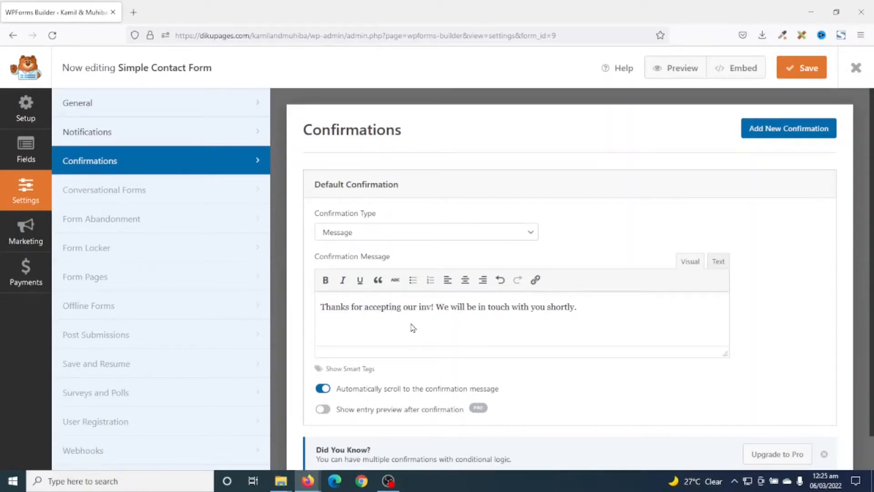
text(tion)
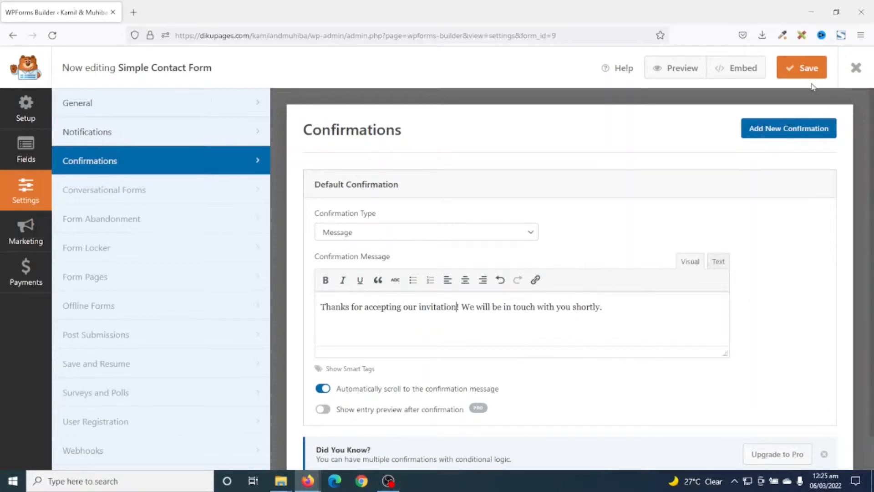
click(804, 68)
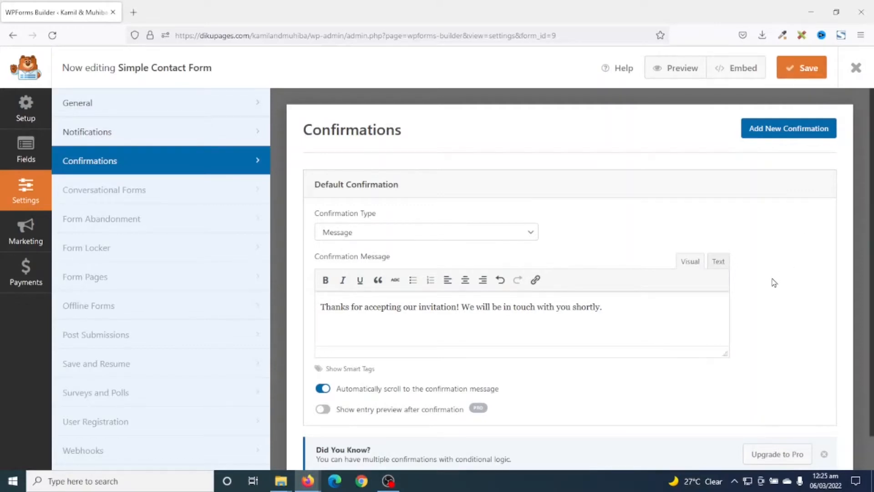
Close the form builder and check the updated Are You Attending? form on the live home page
click(856, 68)
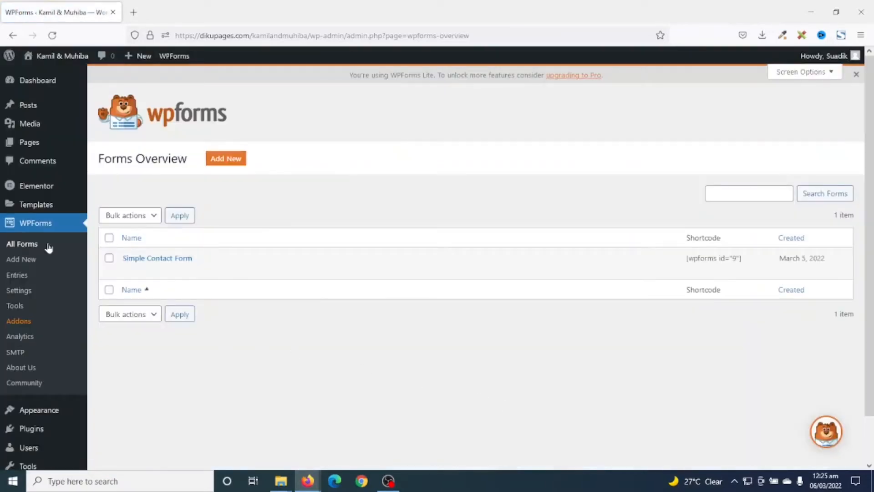
click(63, 56)
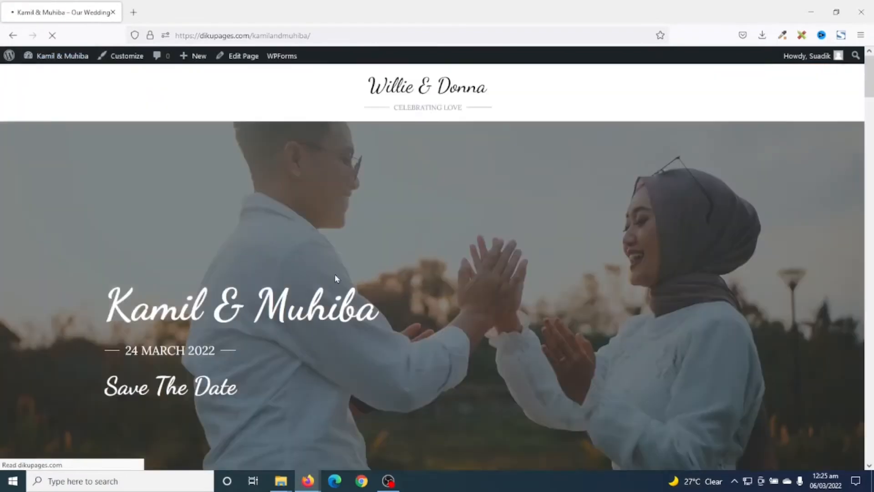
scroll(414, 250, down, 10)
scroll(425, 248, down, 5)
scroll(426, 247, up, 5)
click(415, 278)
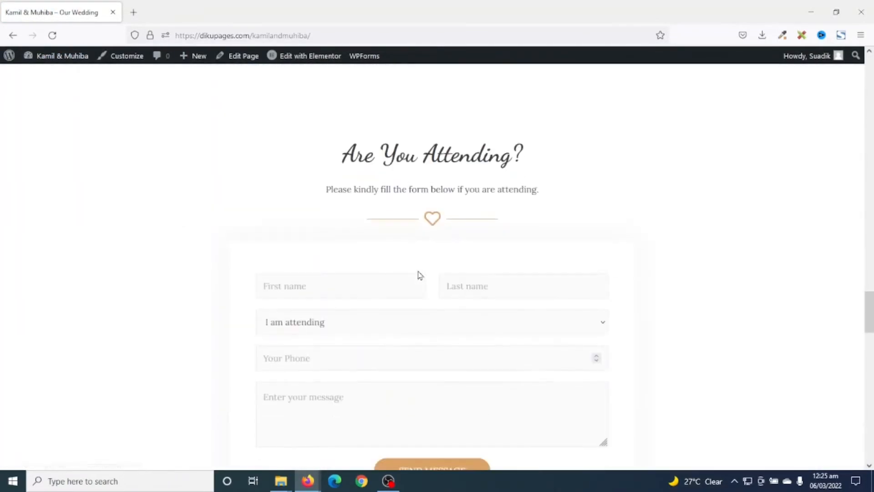
scroll(420, 275, down, 2)
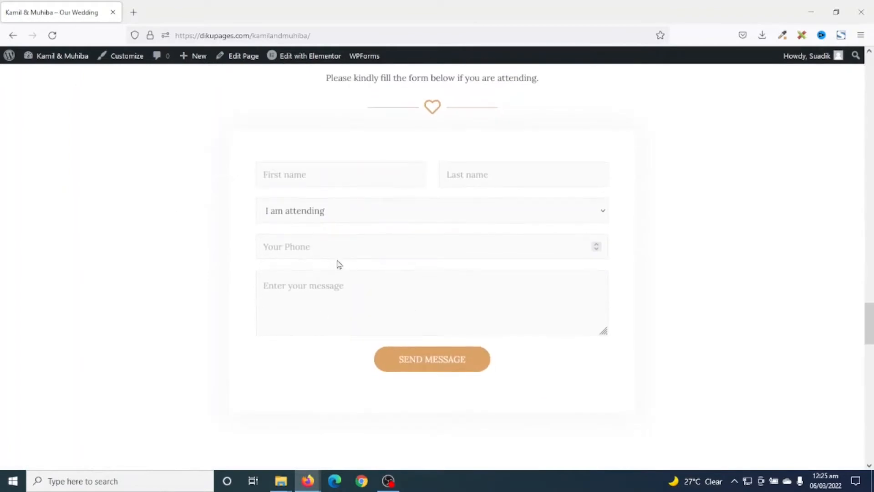
Replace the header logo with the couple's "Our Wedding" image from the media library, uncropped, and set the logo width to 250 px
click(401, 249)
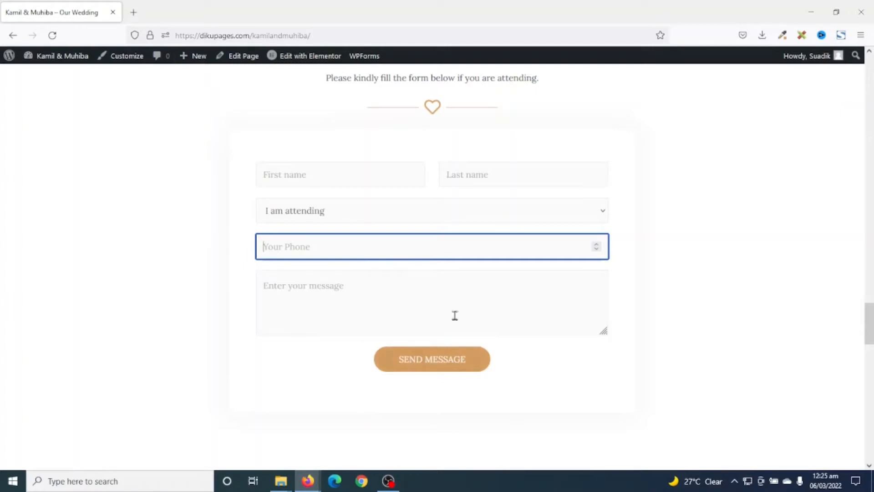
scroll(676, 323, up, 1)
scroll(676, 323, up, 20)
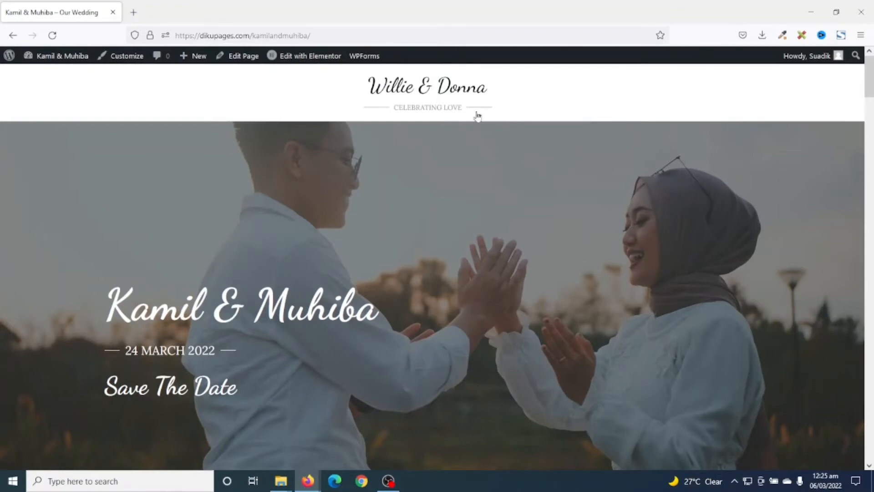
click(126, 59)
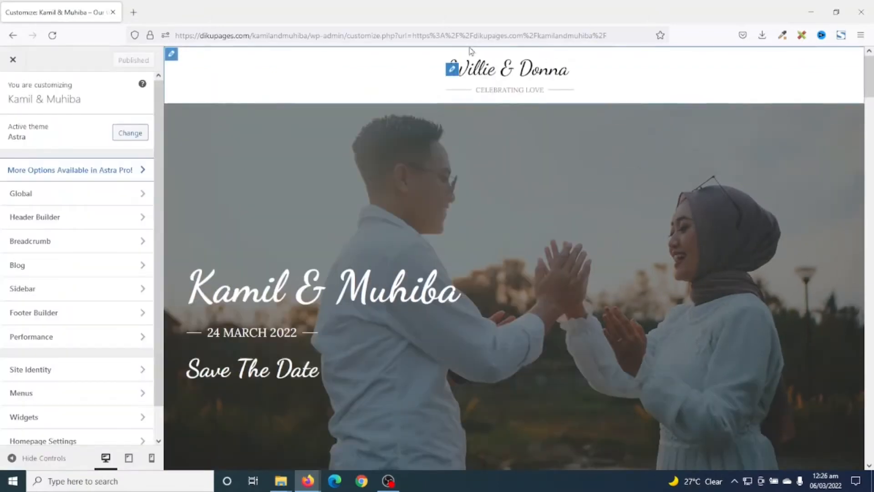
click(452, 70)
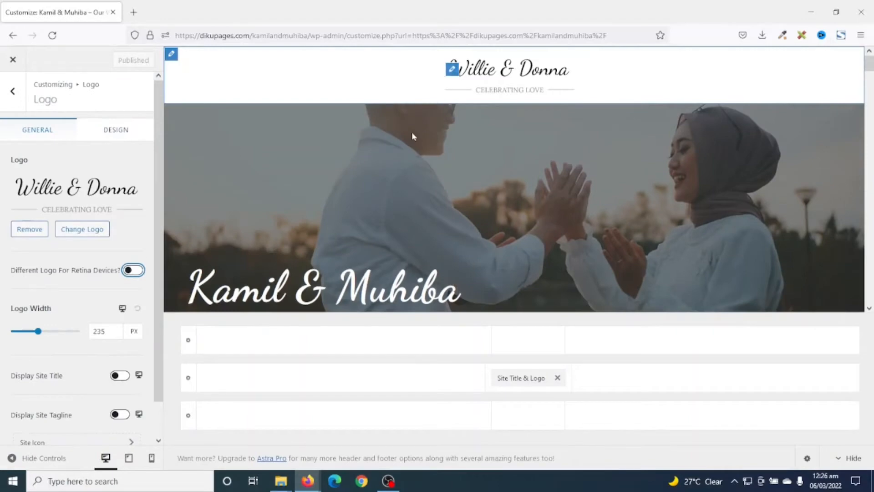
click(82, 226)
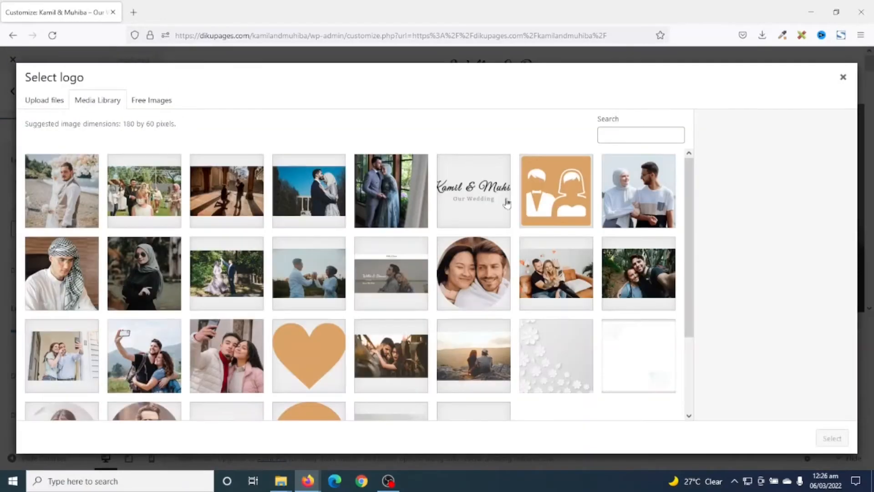
click(471, 188)
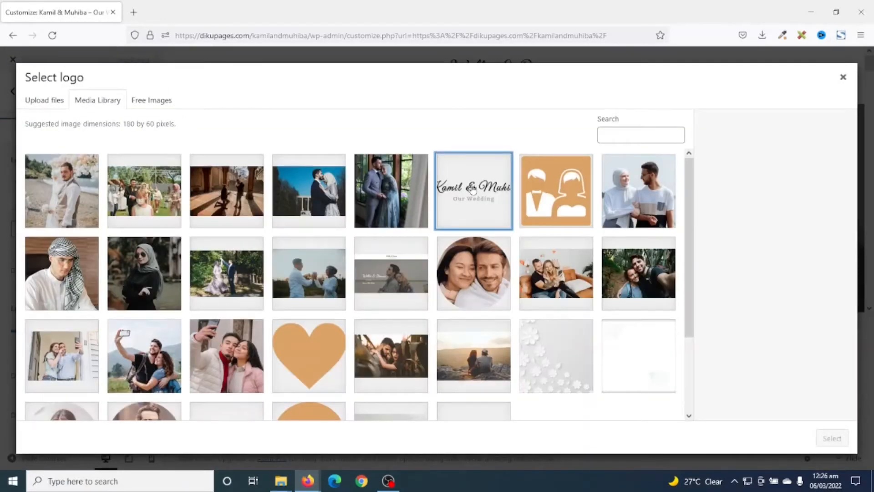
click(829, 440)
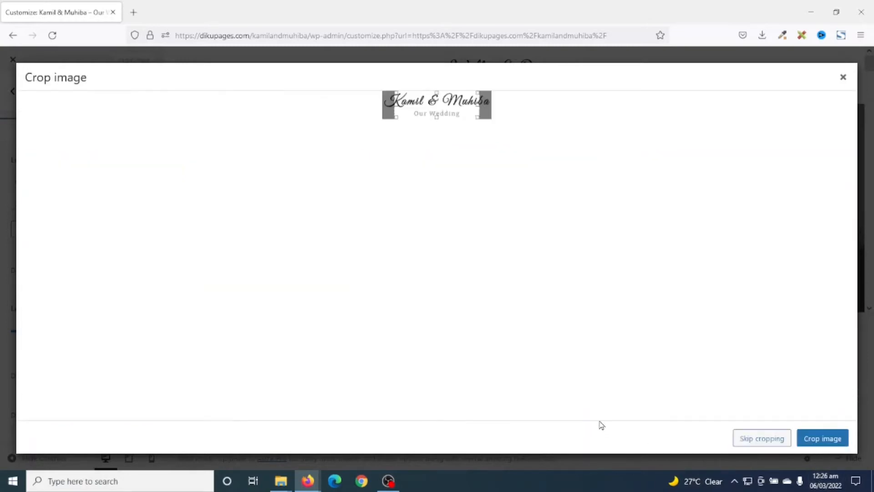
click(766, 439)
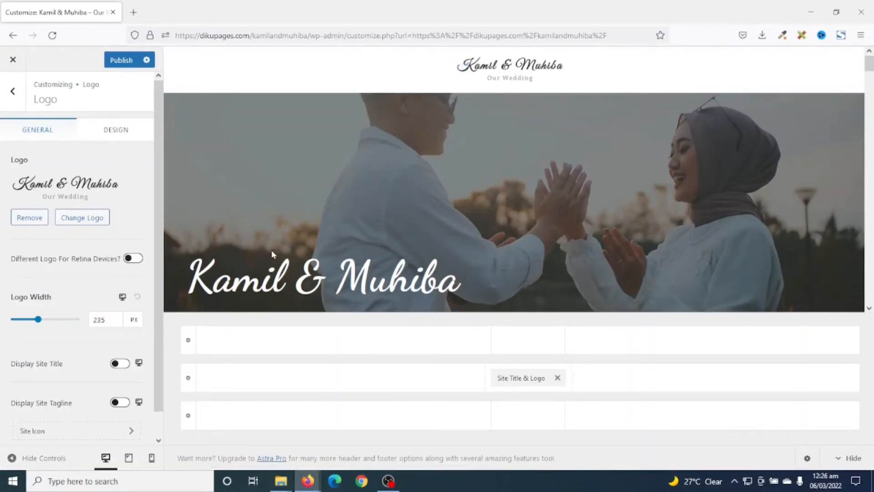
drag(38, 319, 40, 319)
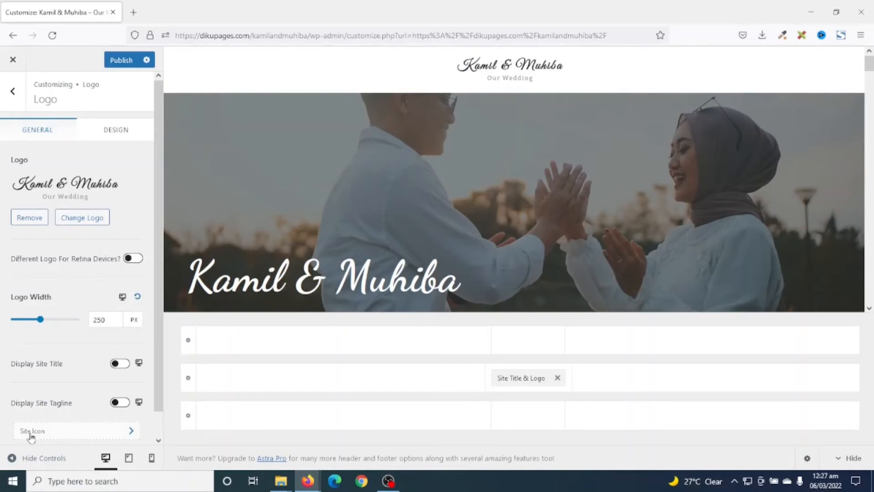
Set icon.png from the media library as the site icon without cropping, publish the changes and close the customizer
click(53, 433)
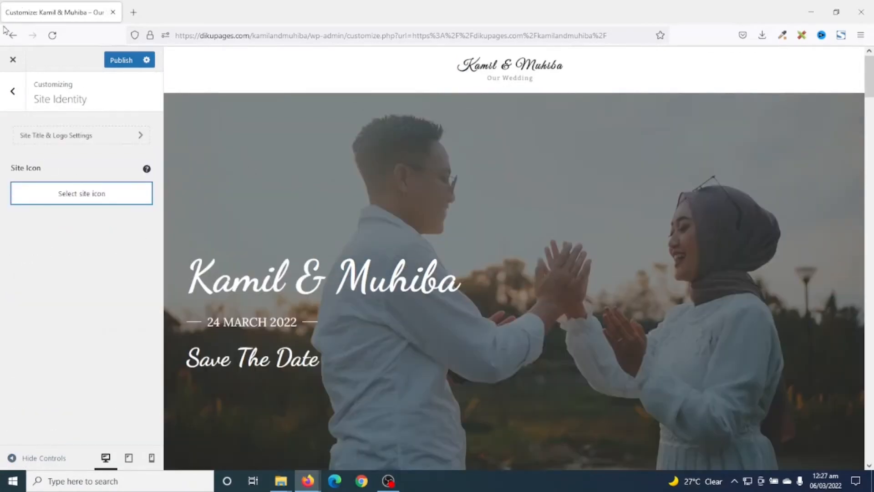
click(84, 191)
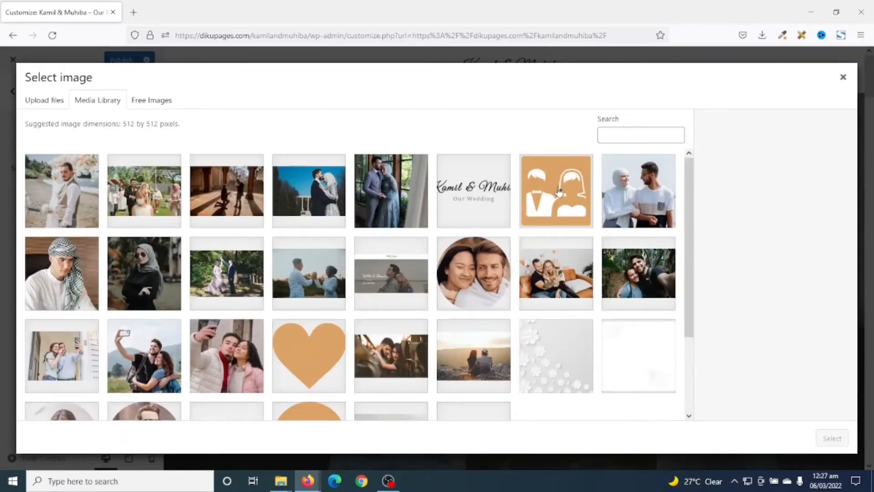
click(559, 193)
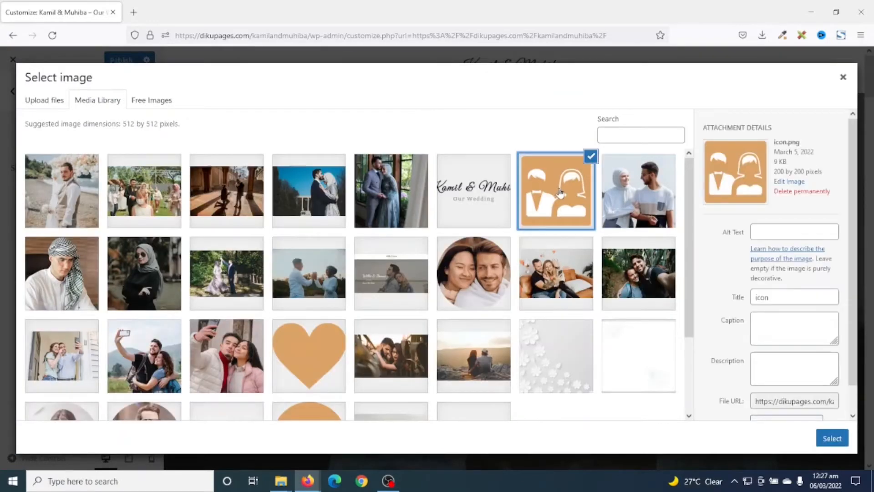
click(836, 440)
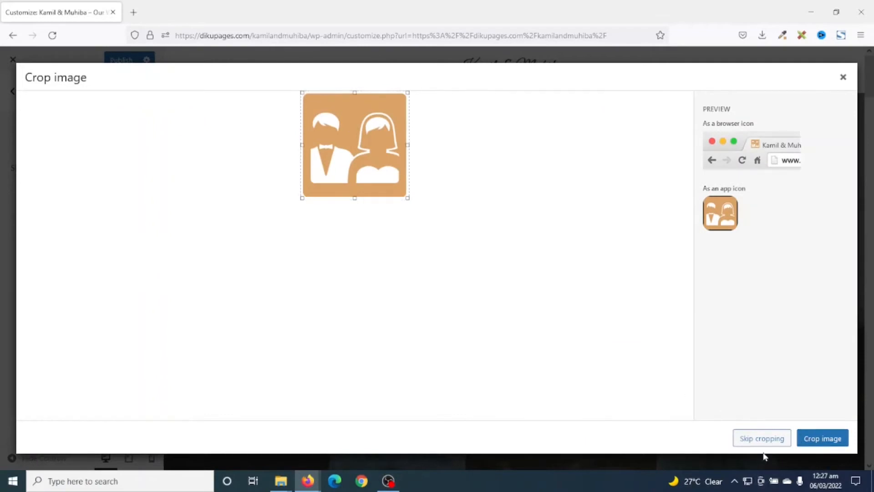
click(764, 439)
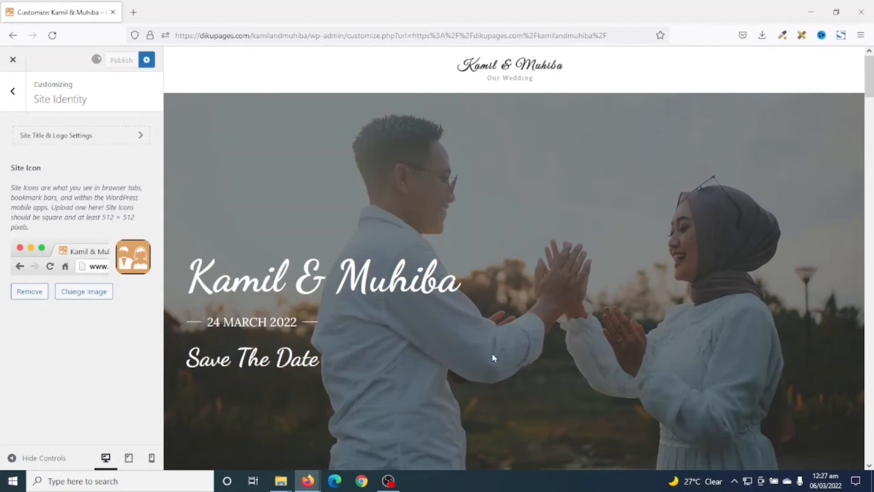
click(12, 60)
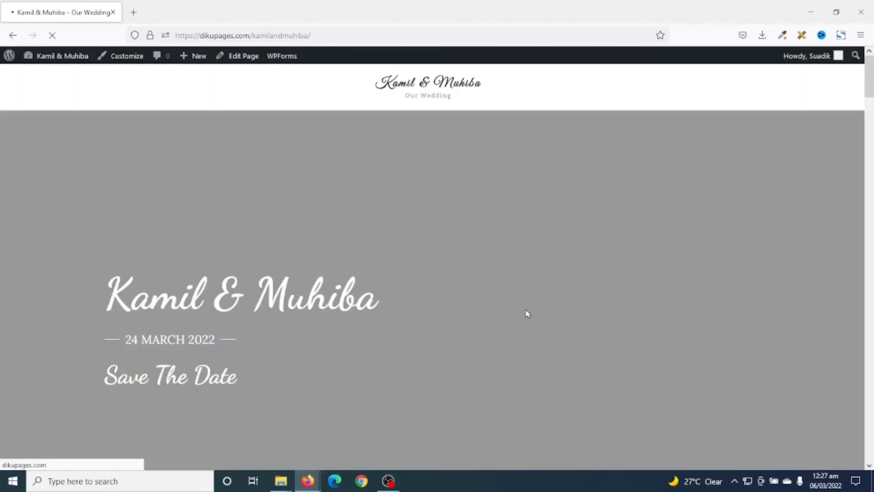
Review the live home page, including the header logo, photo gallery, Groom And Bride and Our Love Story sections
scroll(597, 291, down, 15)
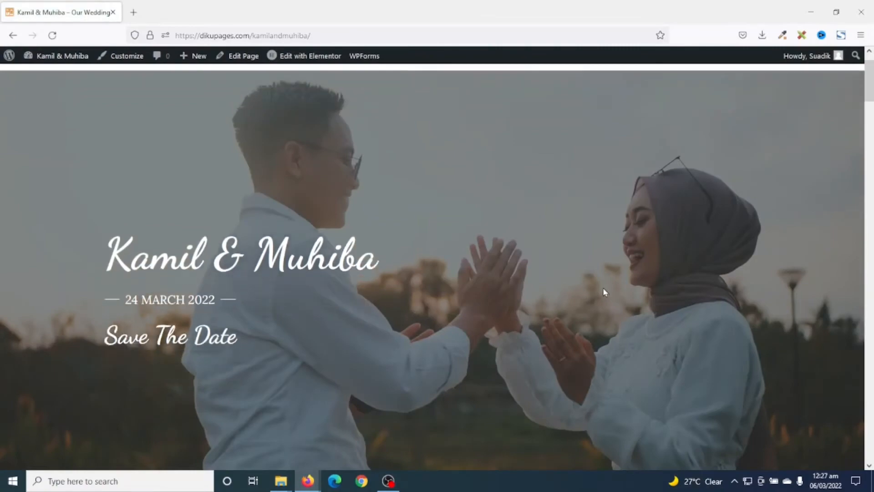
scroll(607, 293, down, 10)
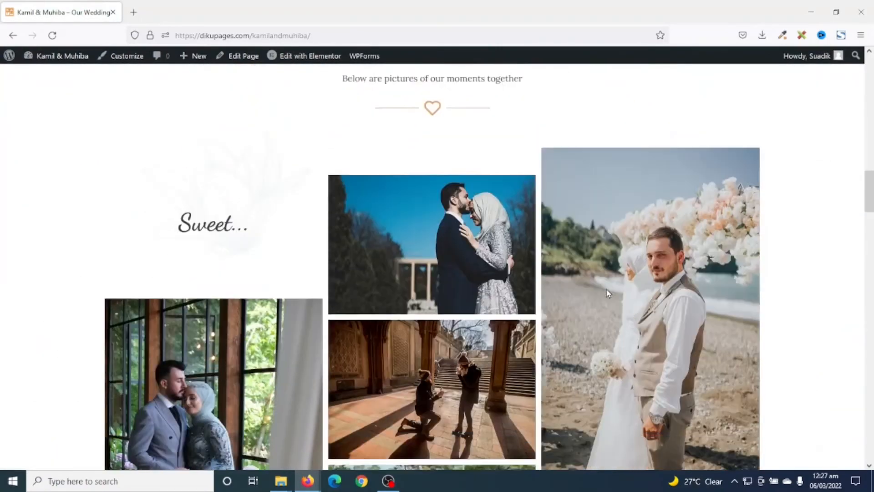
scroll(710, 248, up, 20)
scroll(711, 249, down, 5)
scroll(713, 252, down, 20)
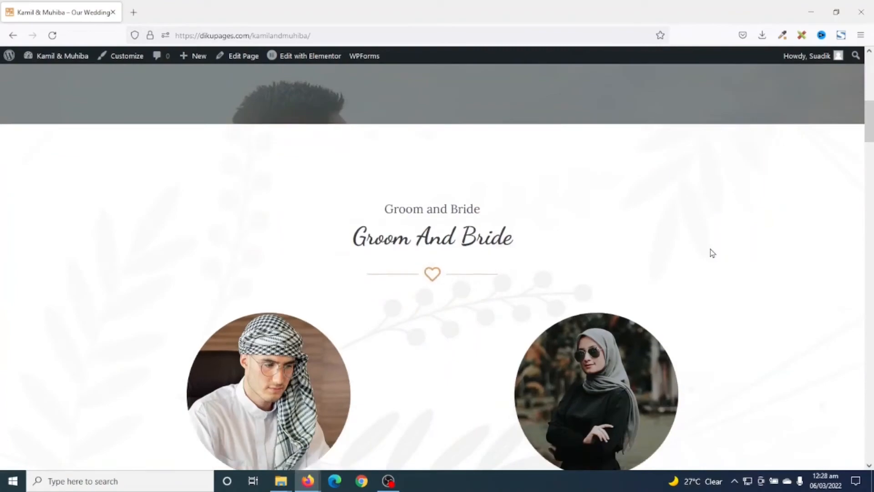
scroll(710, 254, down, 6)
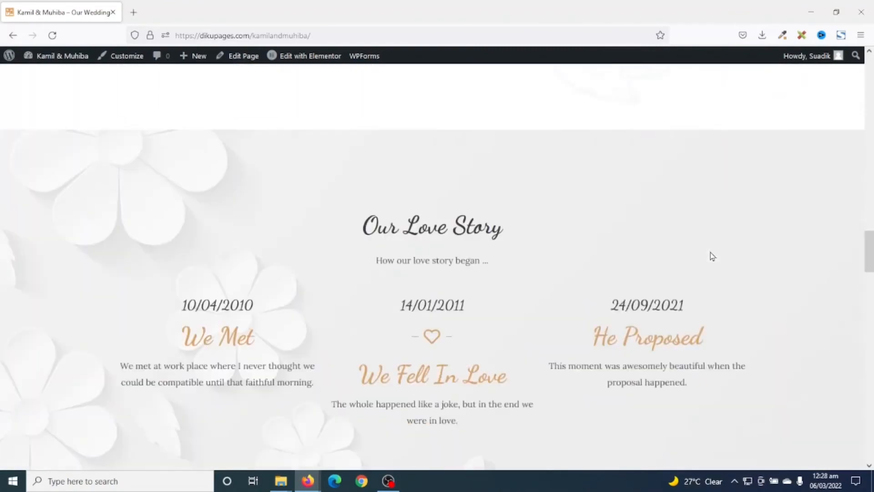
scroll(742, 172, up, 20)
scroll(743, 178, down, 3)
scroll(743, 177, up, 3)
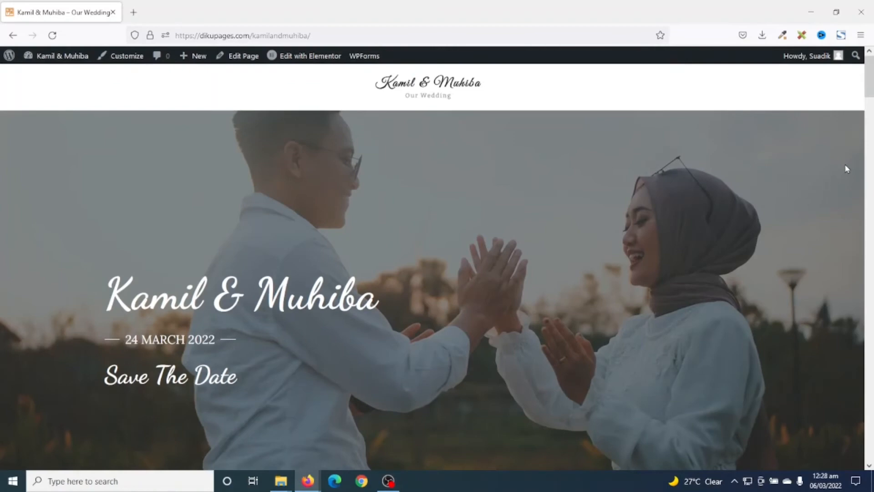
scroll(846, 182, down, 1)
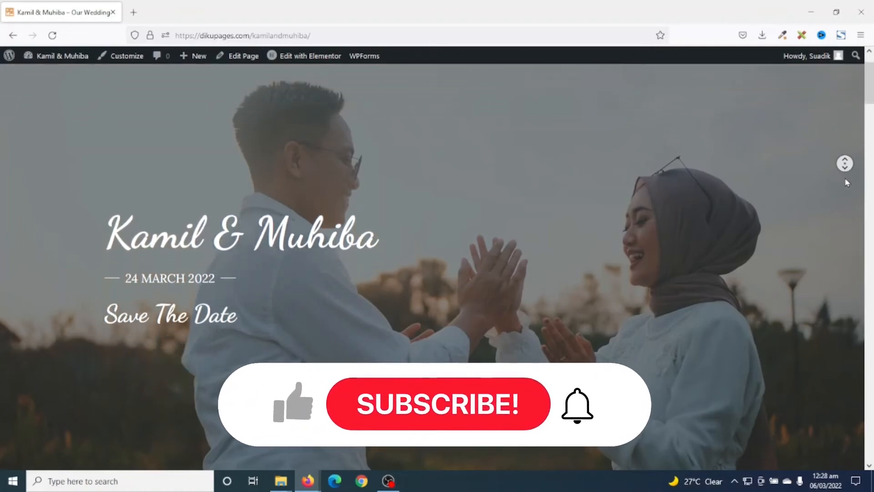